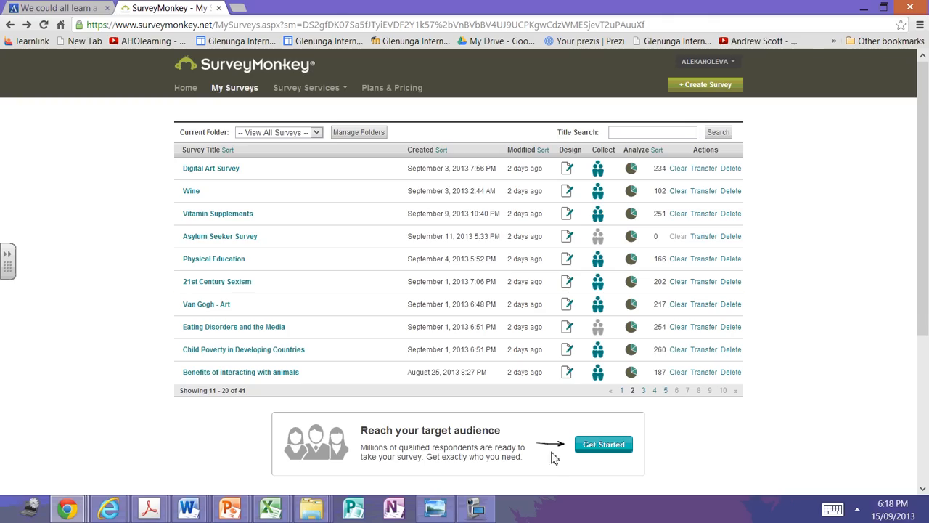
# Step: Look through pages 2 to 5 of the survey list, examining the surveys' titles and response counts
pyautogui.click(666, 392)
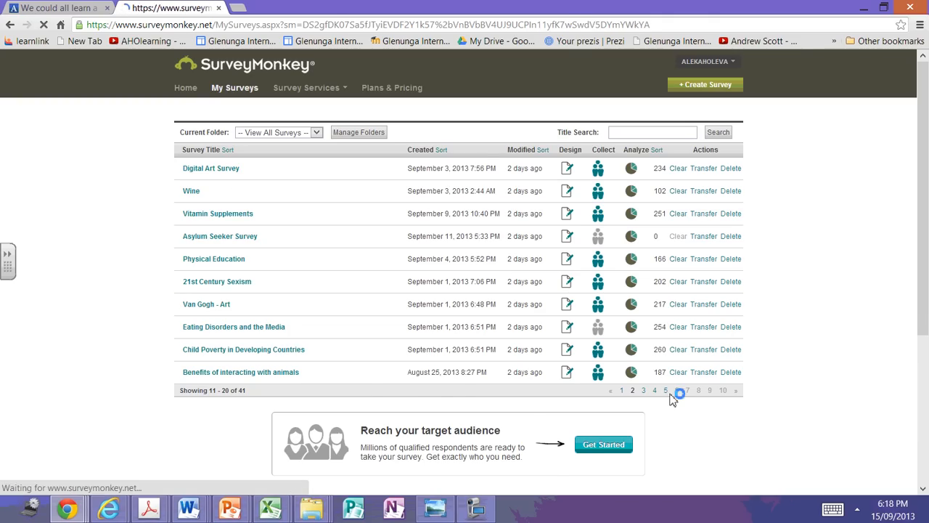
pyautogui.click(9, 25)
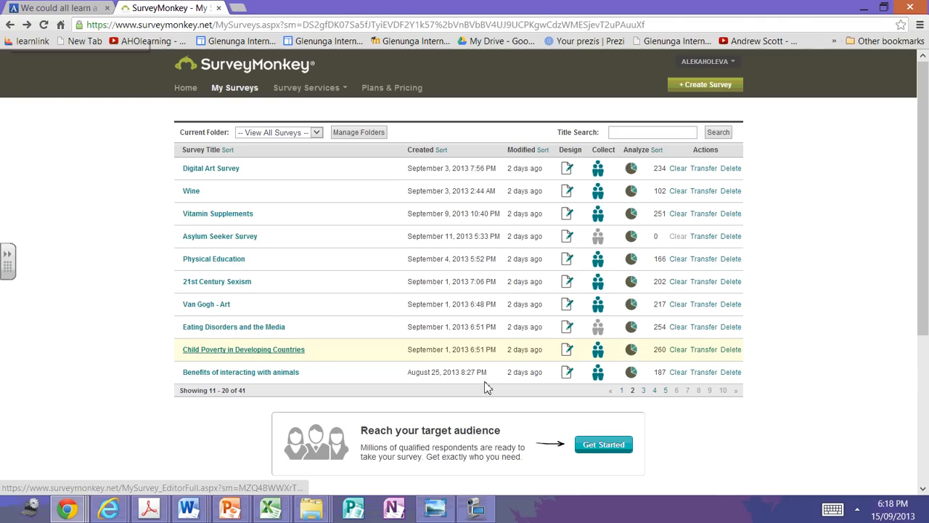
pyautogui.click(655, 392)
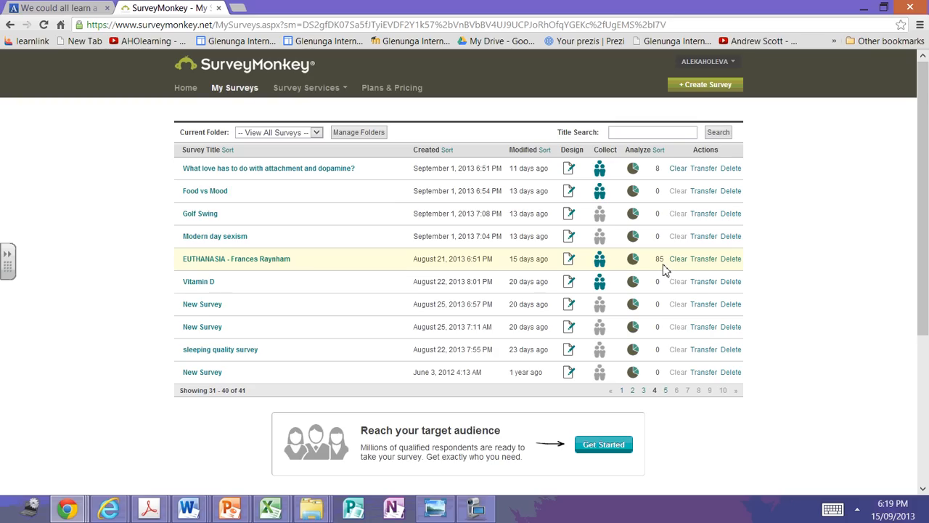
pyautogui.click(644, 390)
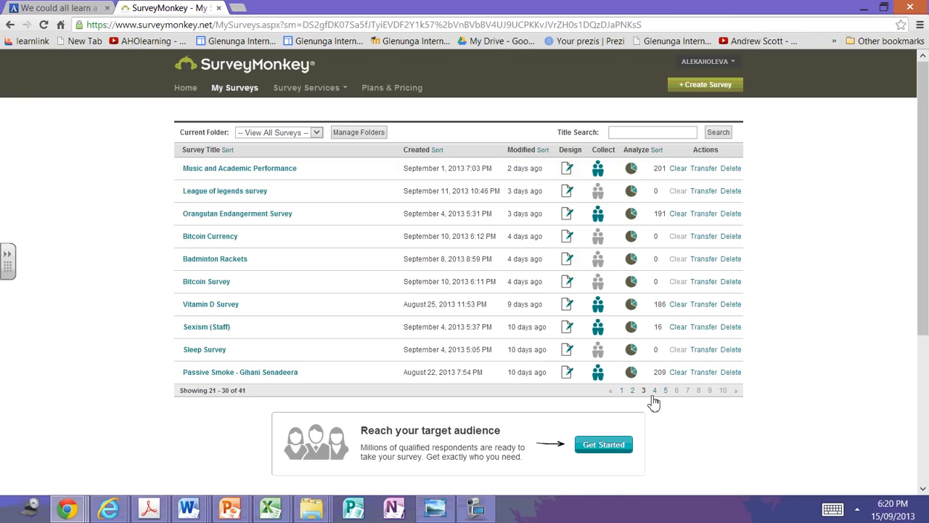
pyautogui.click(633, 391)
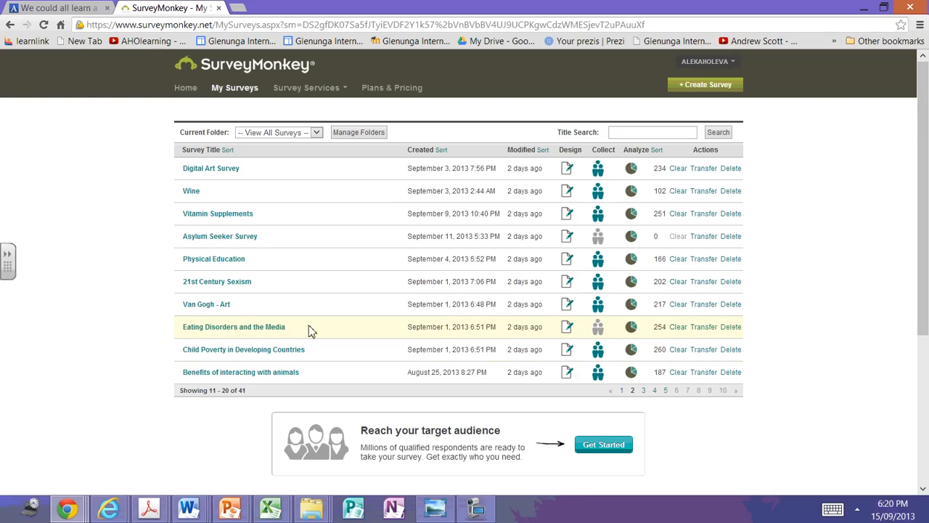
pyautogui.click(665, 391)
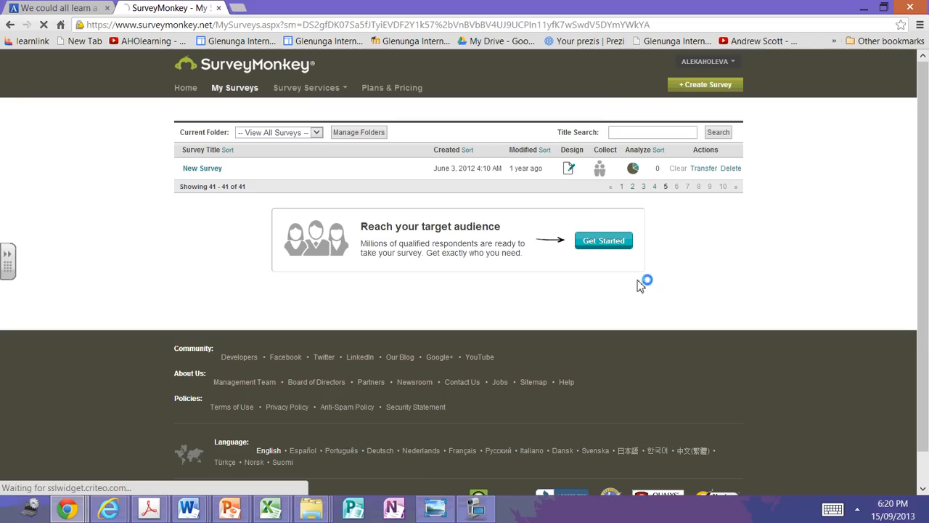
pyautogui.click(655, 187)
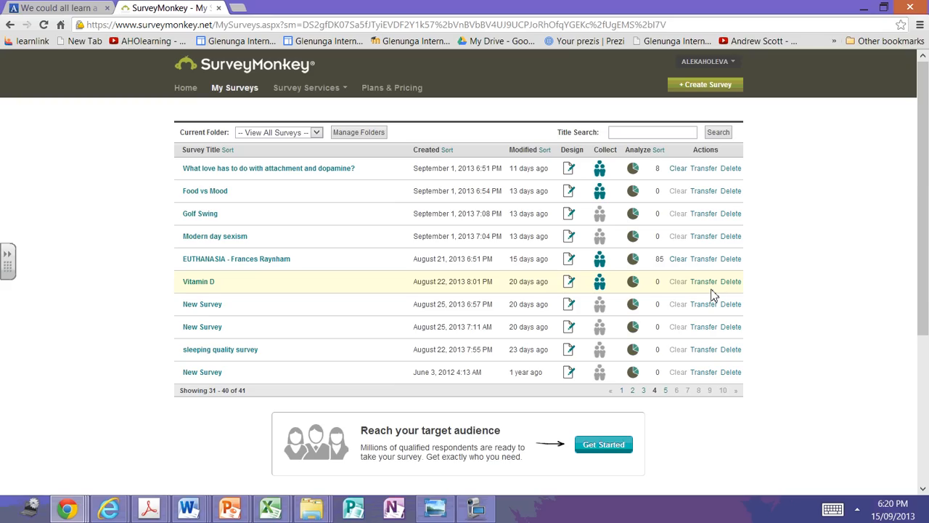
pyautogui.click(636, 392)
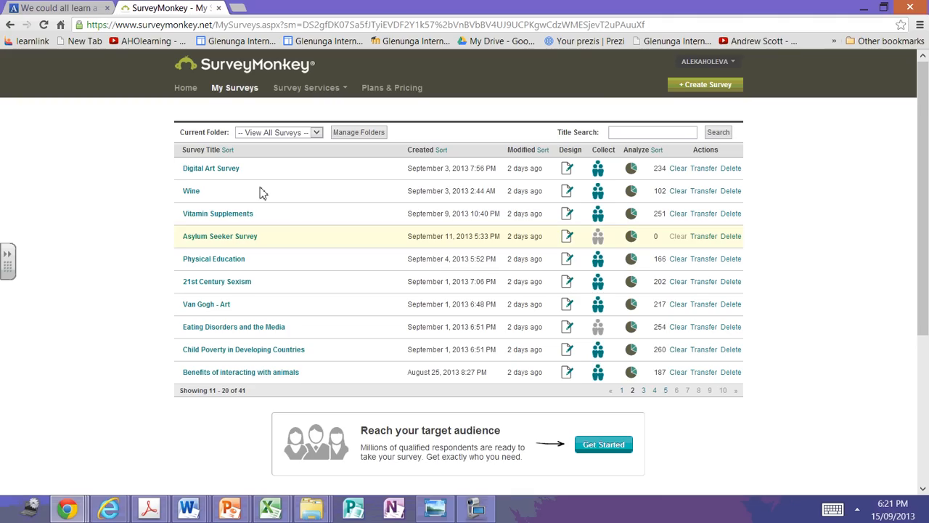
pyautogui.click(644, 391)
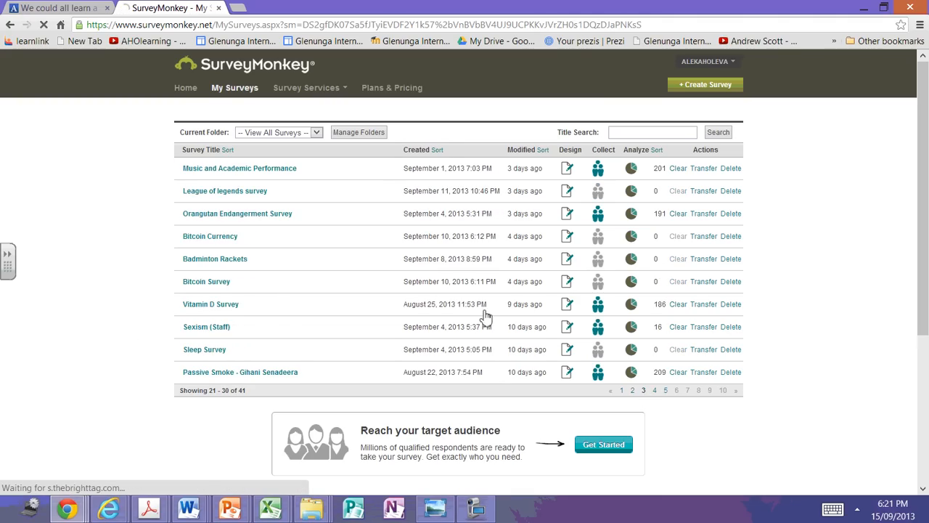
# Step: Open the Music and Academic Performance survey's design and read its first questions about music and studying
pyautogui.click(221, 174)
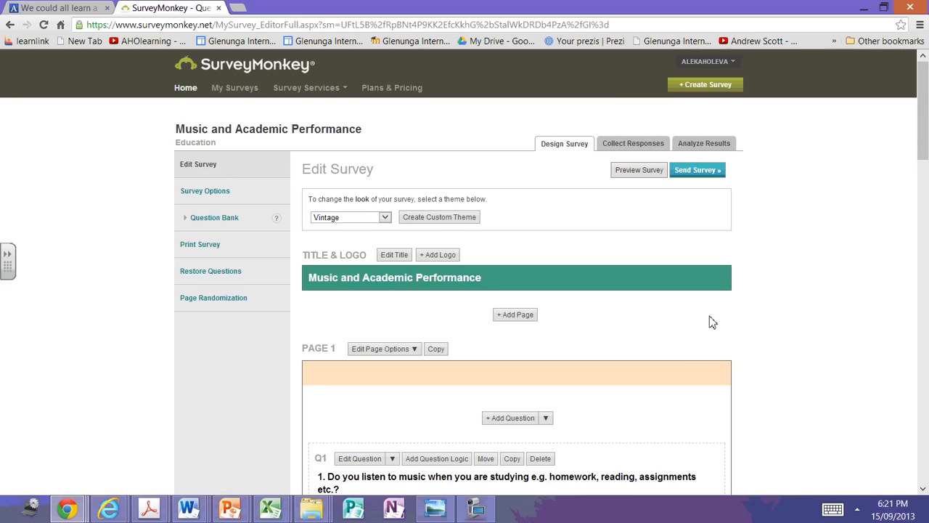
pyautogui.moveTo(928, 133); pyautogui.dragTo(927, 171)
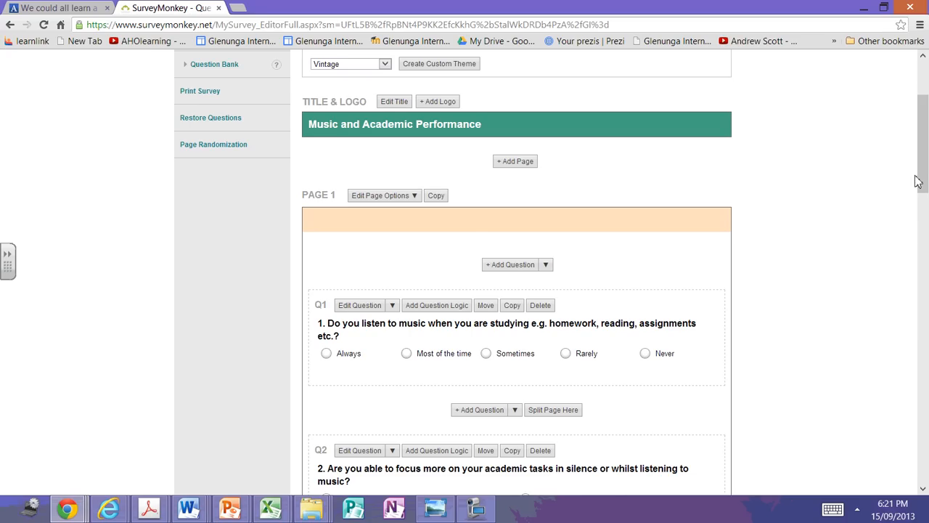
pyautogui.moveTo(926, 179); pyautogui.dragTo(923, 203)
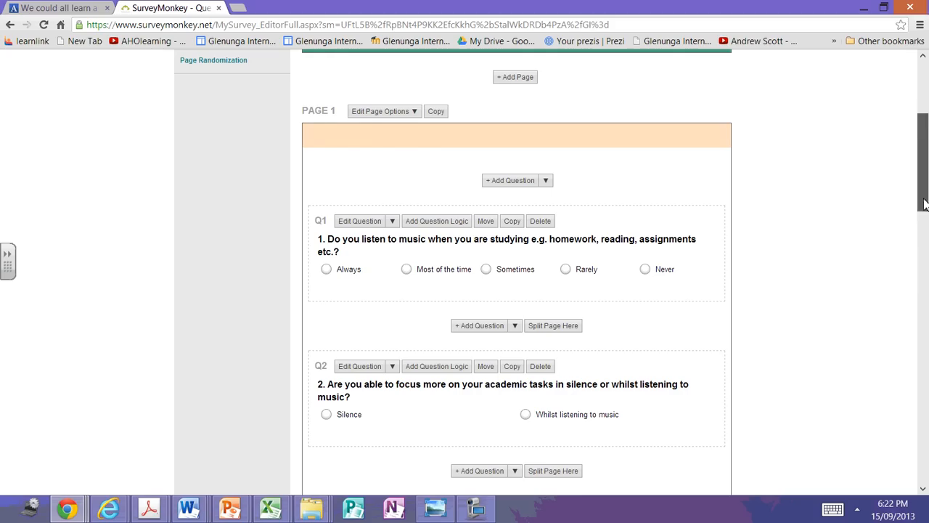
pyautogui.moveTo(923, 203); pyautogui.dragTo(880, 221)
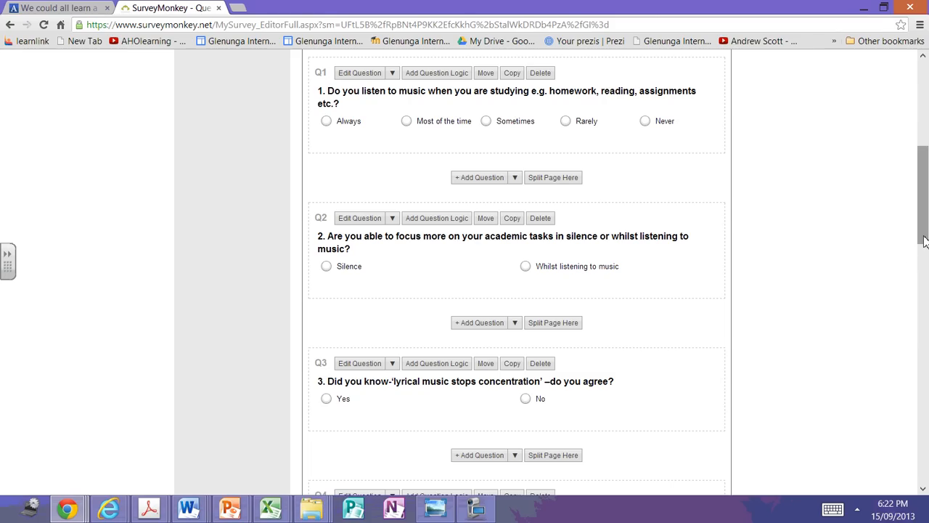
pyautogui.moveTo(925, 243); pyautogui.dragTo(925, 277)
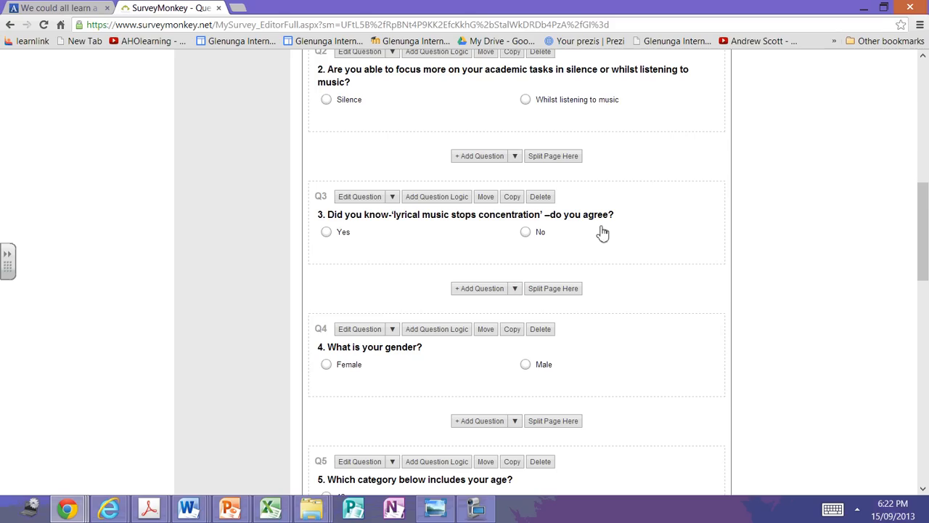
# Step: Compare the opening music questions with the gender and age questions further down the survey
pyautogui.moveTo(926, 259); pyautogui.dragTo(927, 197)
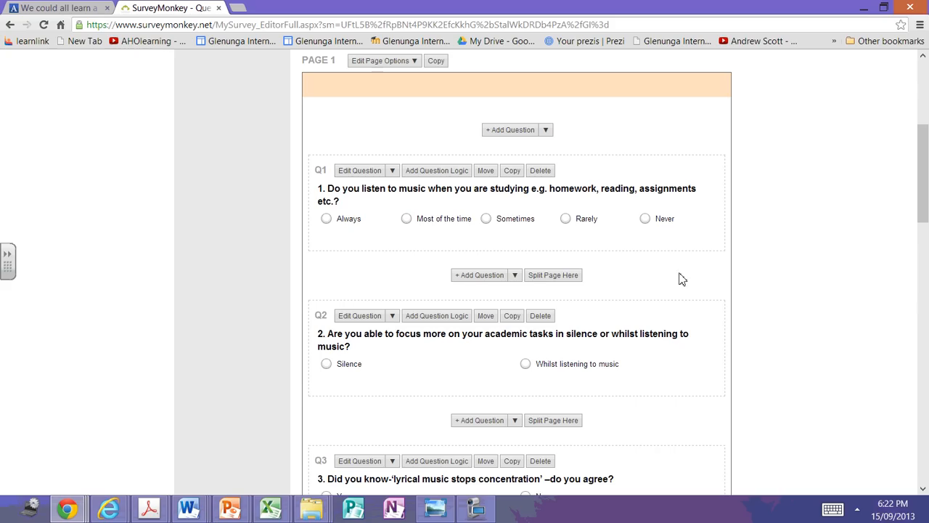
pyautogui.moveTo(923, 185); pyautogui.dragTo(925, 287)
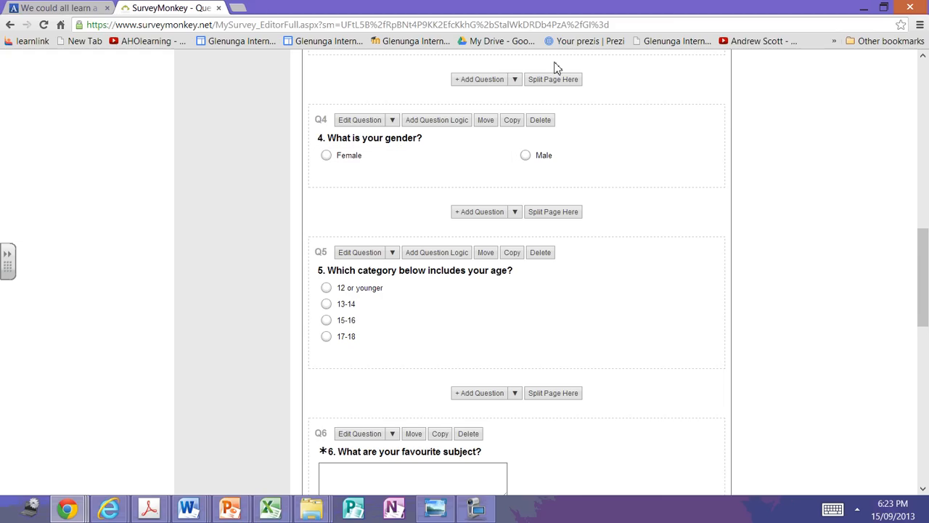
pyautogui.moveTo(921, 232); pyautogui.dragTo(913, 163)
pyautogui.scroll(1, 913, 163)
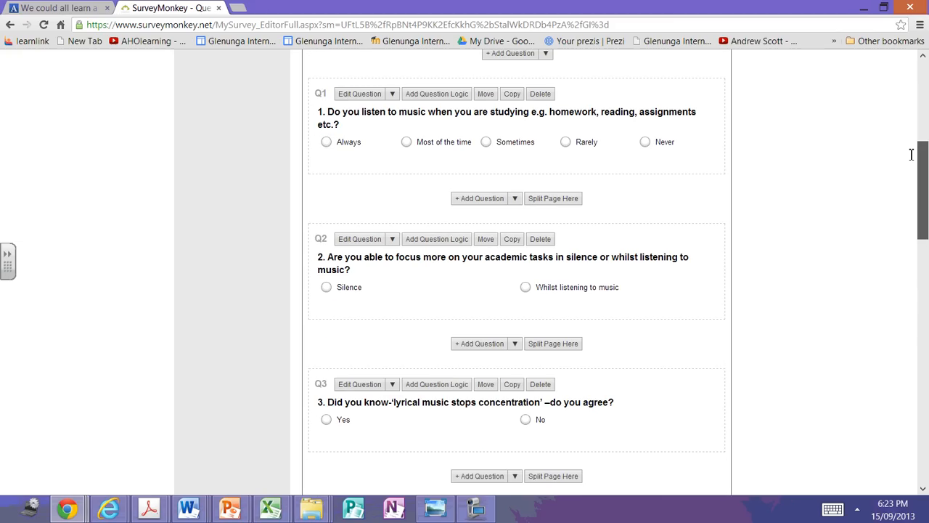
pyautogui.rightClick(911, 159)
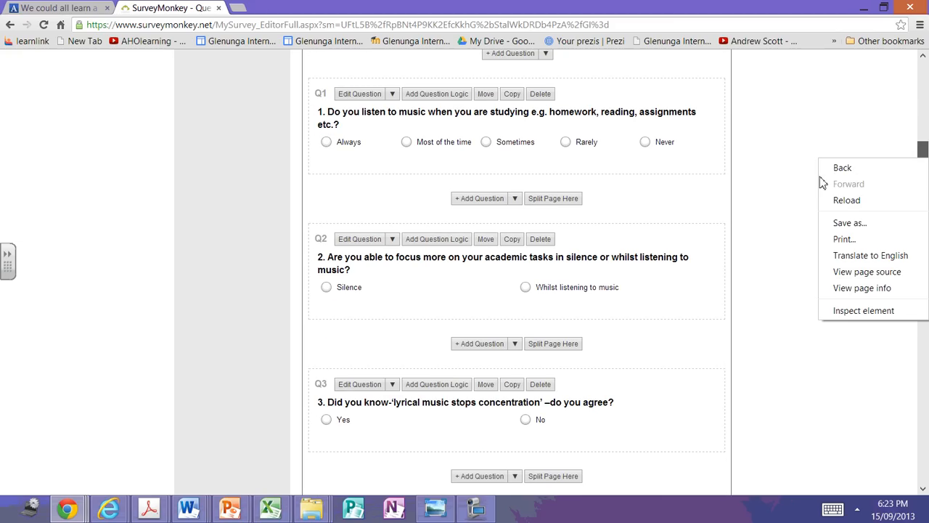
pyautogui.click(813, 136)
pyautogui.moveTo(920, 159); pyautogui.dragTo(926, 245)
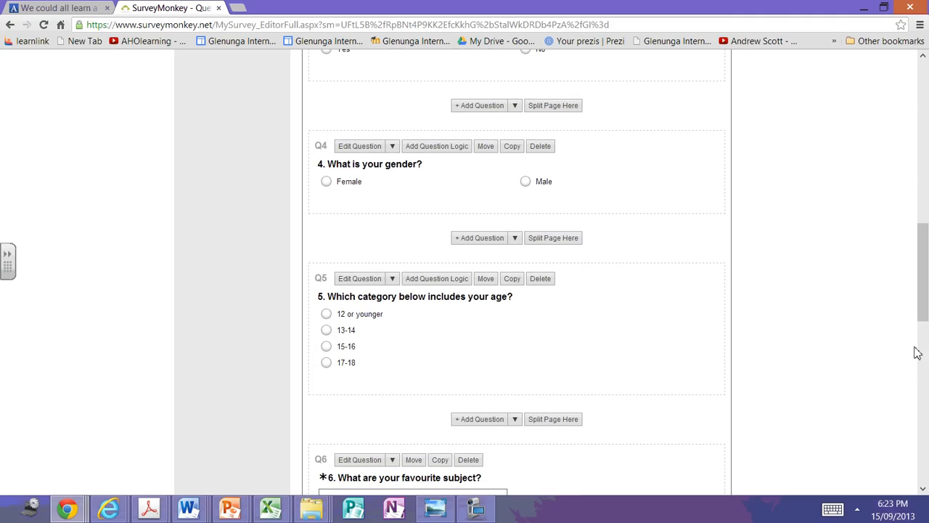
# Step: Read the open-ended questions 6 to 8, and return to the start of the survey
pyautogui.moveTo(925, 313); pyautogui.dragTo(925, 353)
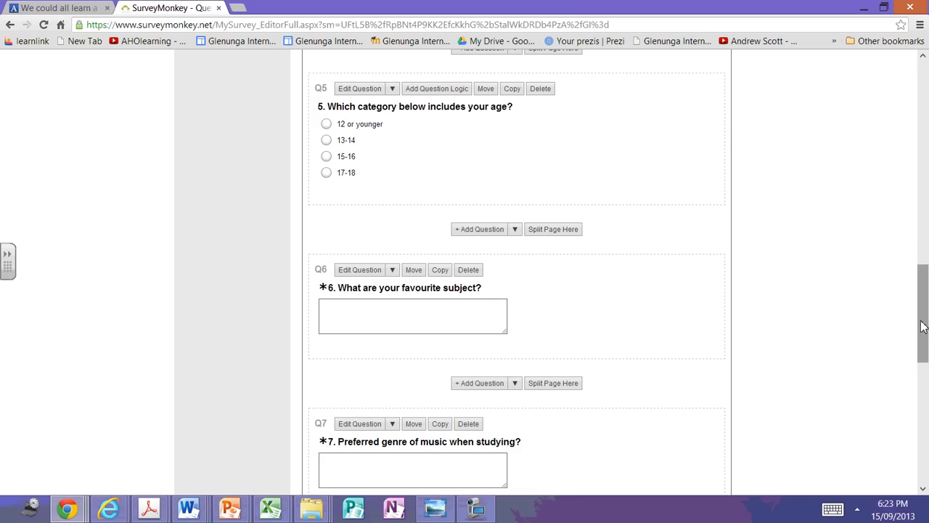
pyautogui.moveTo(916, 333); pyautogui.dragTo(927, 364)
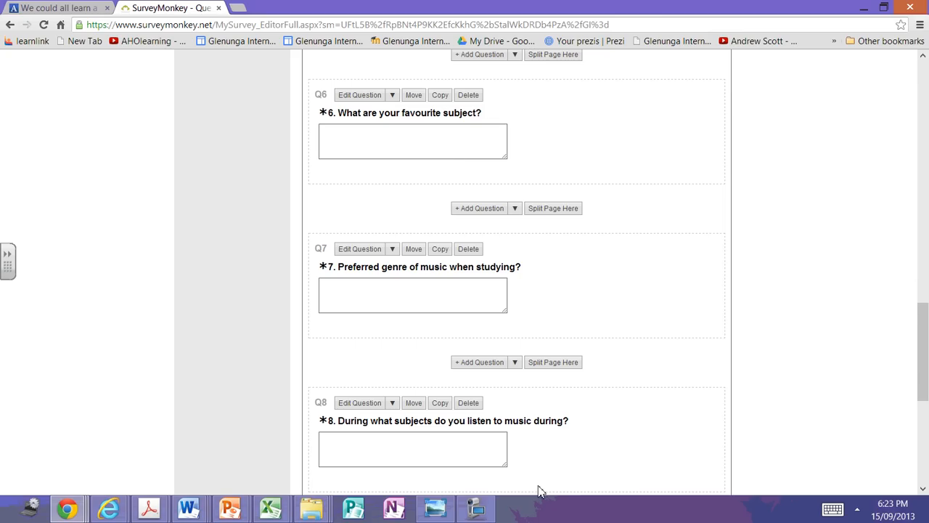
pyautogui.moveTo(926, 370); pyautogui.dragTo(926, 190)
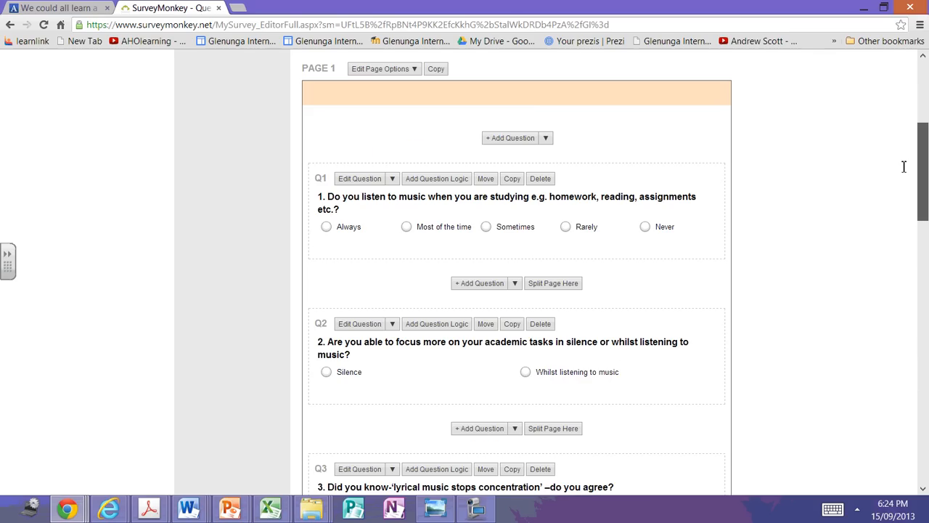
pyautogui.rightClick(897, 161)
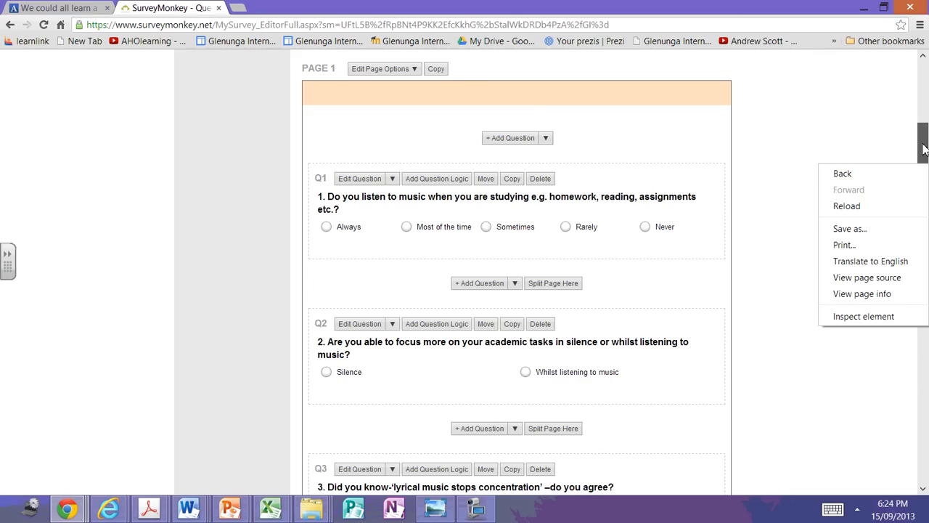
pyautogui.moveTo(923, 149); pyautogui.dragTo(920, 88)
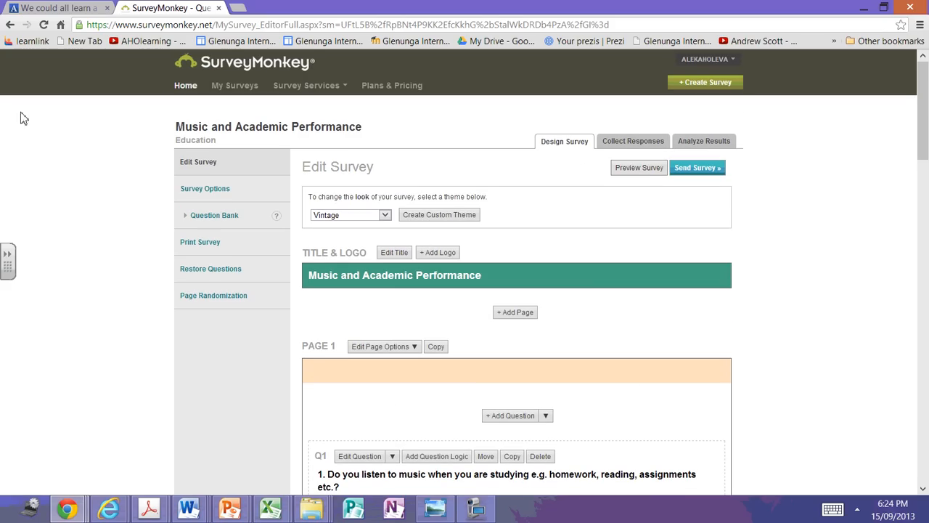
# Step: Go back to the survey list and open the Music and Academic Performance results at questions 1 and 2
pyautogui.click(10, 26)
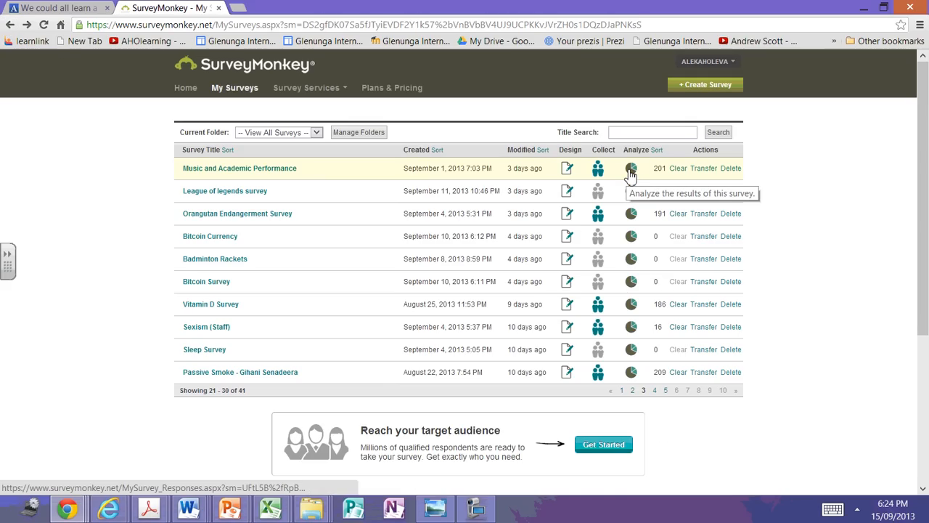
pyautogui.click(630, 172)
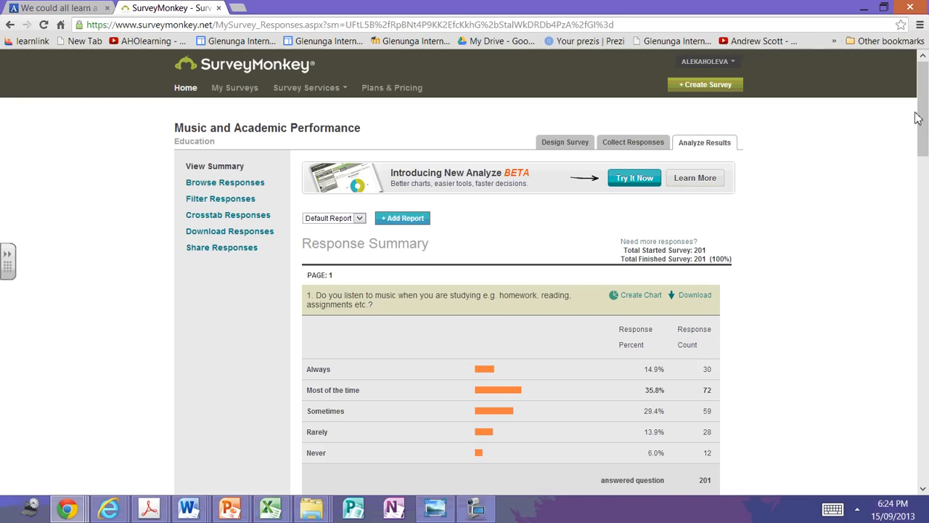
pyautogui.moveTo(922, 120); pyautogui.dragTo(925, 174)
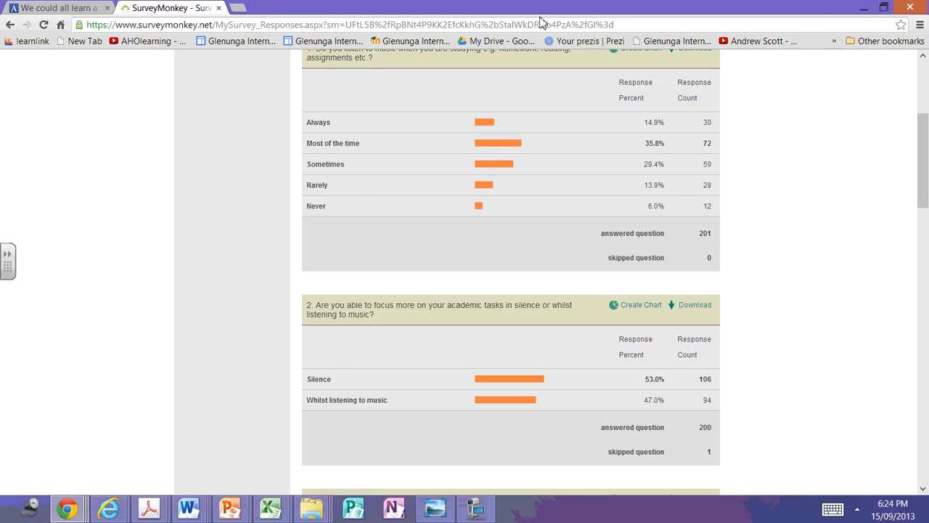
# Step: Dock the browser window to the left side of the screen and widen it to show the whole Response Count column
pyautogui.moveTo(475, 11); pyautogui.dragTo(2, 8)
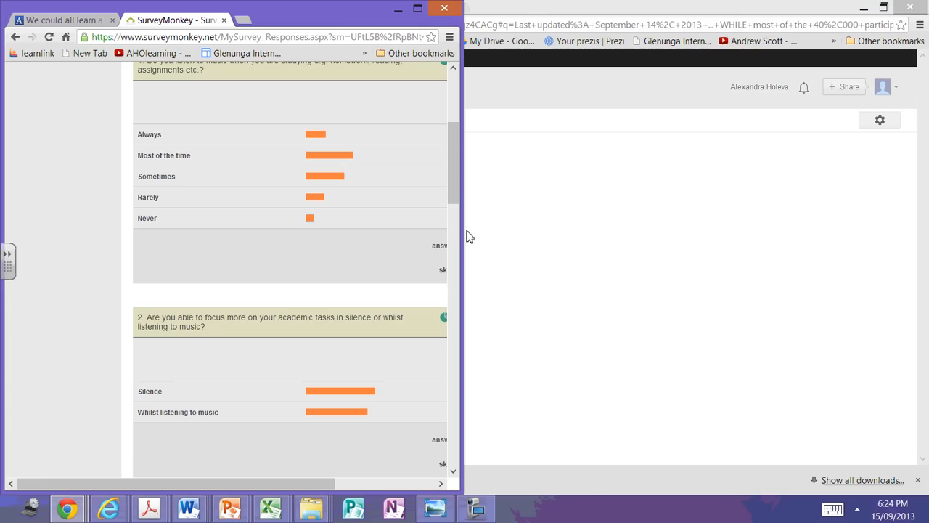
pyautogui.moveTo(464, 230); pyautogui.dragTo(528, 226)
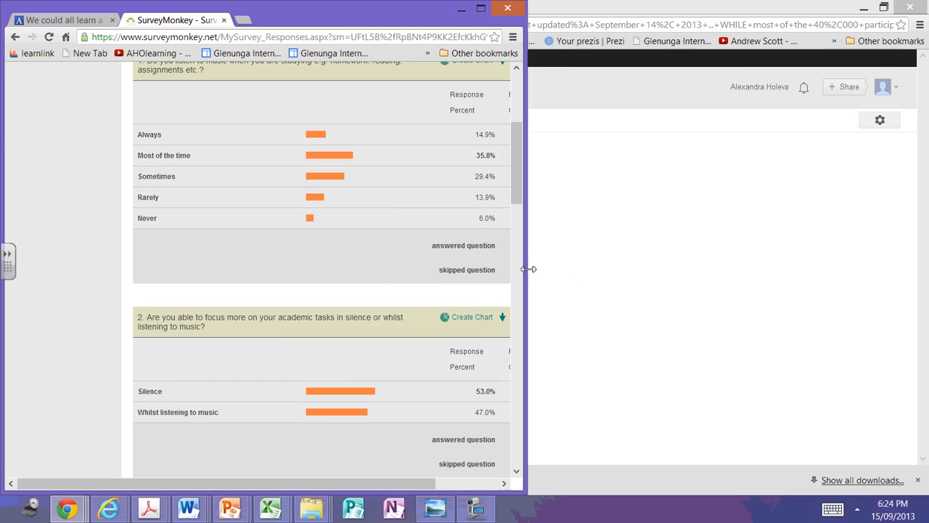
pyautogui.moveTo(527, 269); pyautogui.dragTo(578, 269)
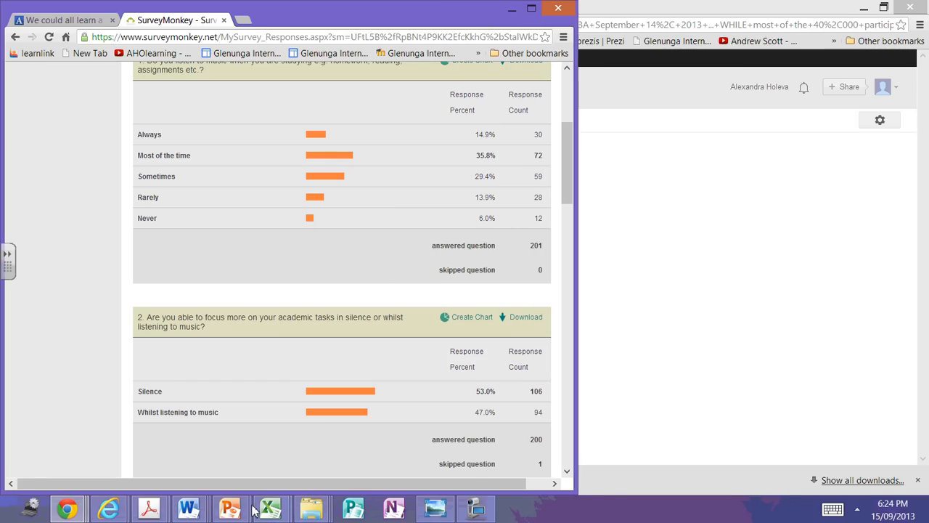
# Step: Switch to Excel, create a blank workbook and place its window beside the survey results
pyautogui.moveTo(269, 514)
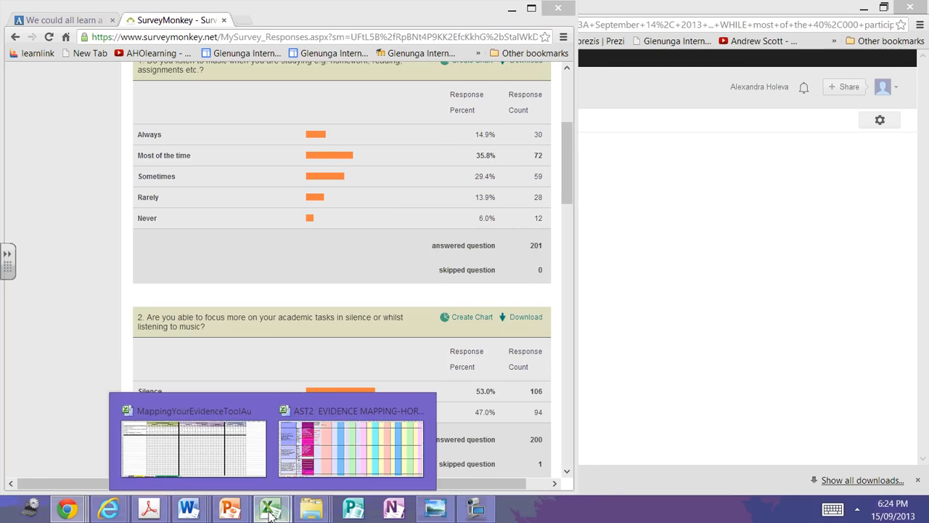
pyautogui.click(214, 467)
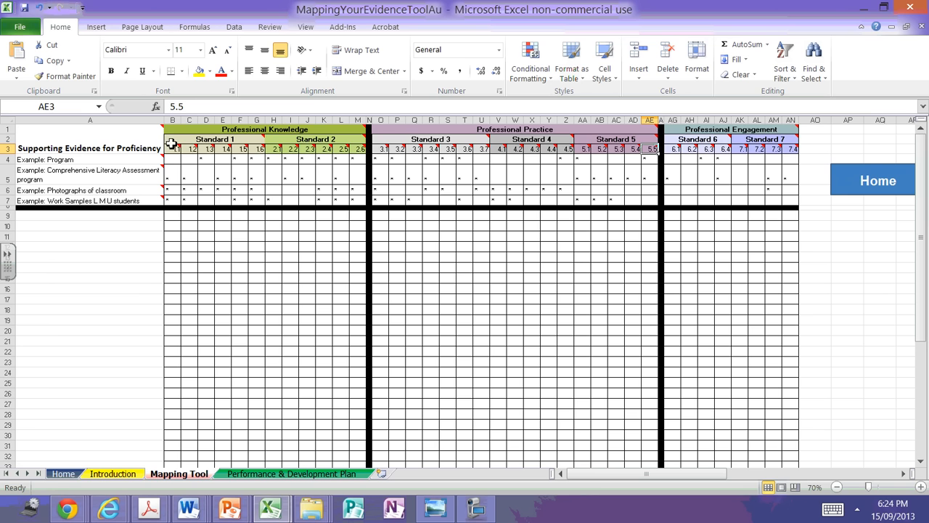
pyautogui.click(27, 31)
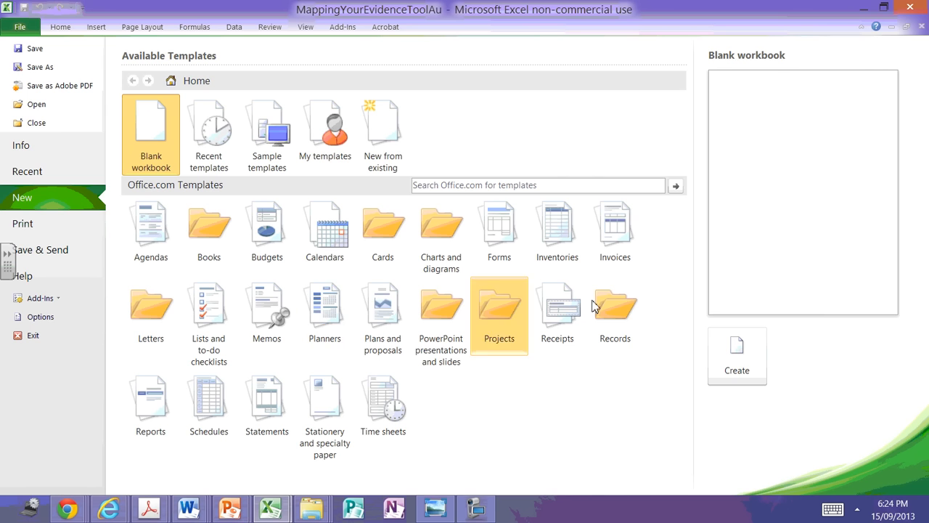
pyautogui.click(737, 349)
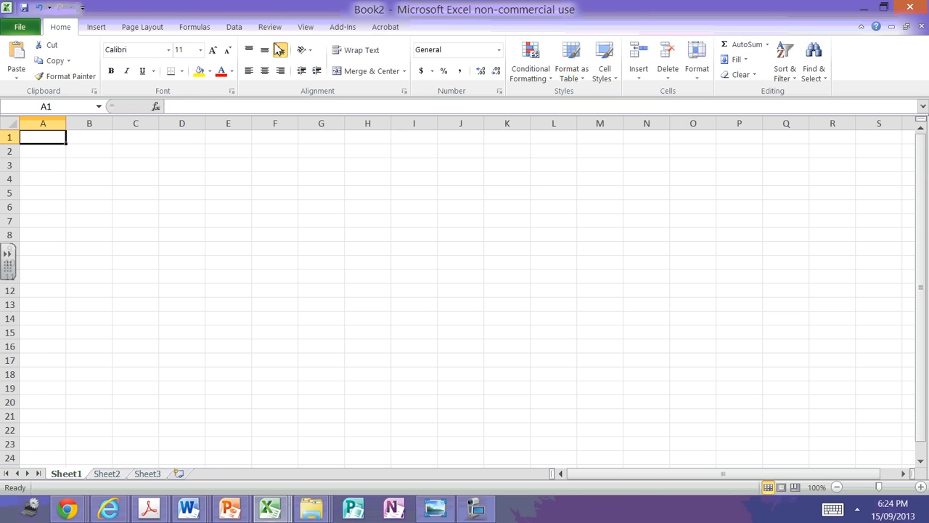
pyautogui.moveTo(228, 10); pyautogui.dragTo(829, 58)
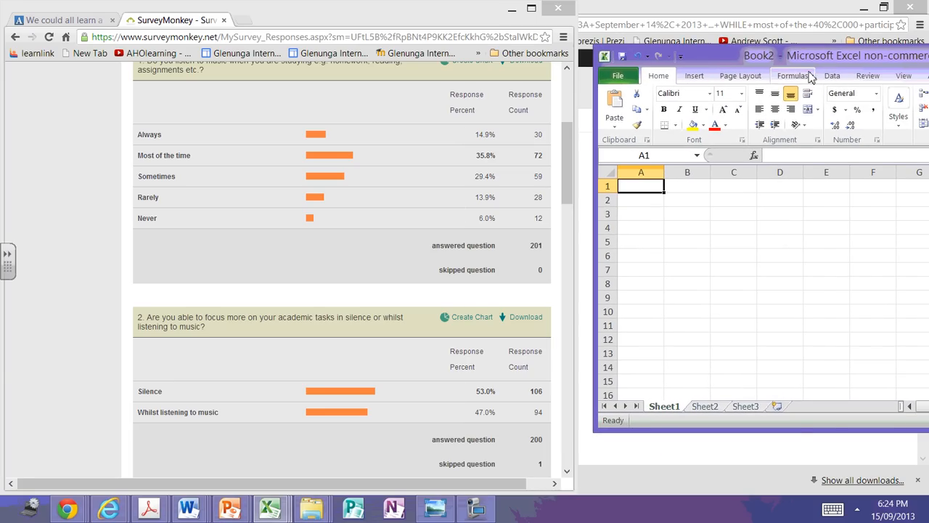
# Step: Snap the blank workbook window beside the survey results and shift it until the Response Count column is uncovered
pyautogui.moveTo(741, 54); pyautogui.dragTo(928, 60)
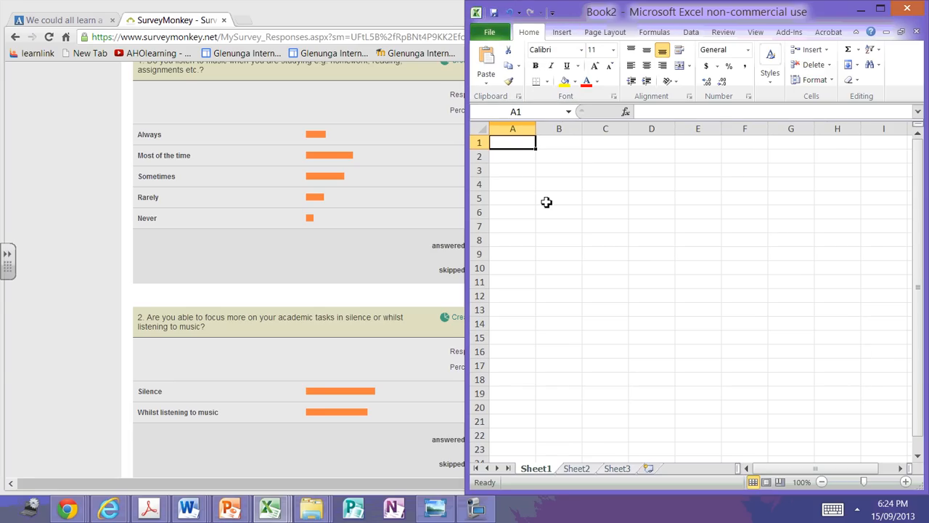
pyautogui.moveTo(565, 10); pyautogui.dragTo(683, 9)
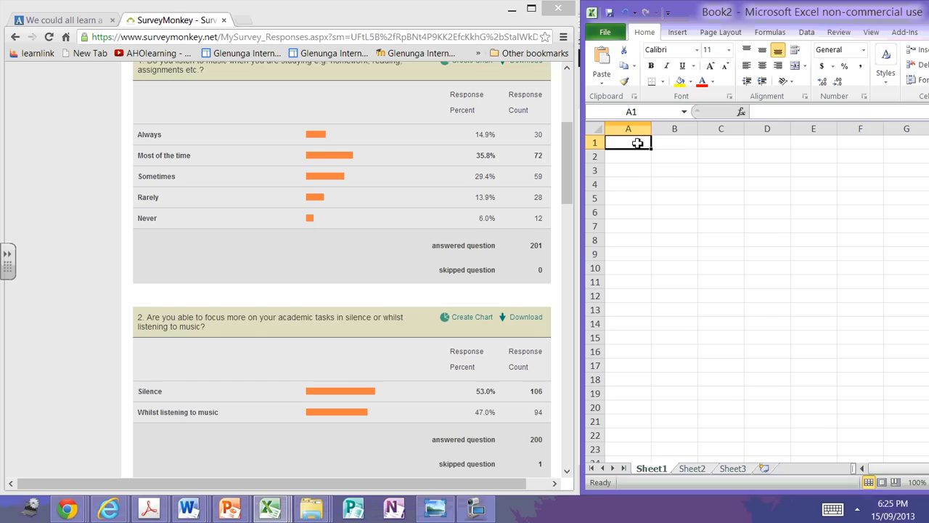
# Step: Enter the heading "Qu1 : listen to music when studying" in cell A1, matching the first survey question
pyautogui.write('Qu1')
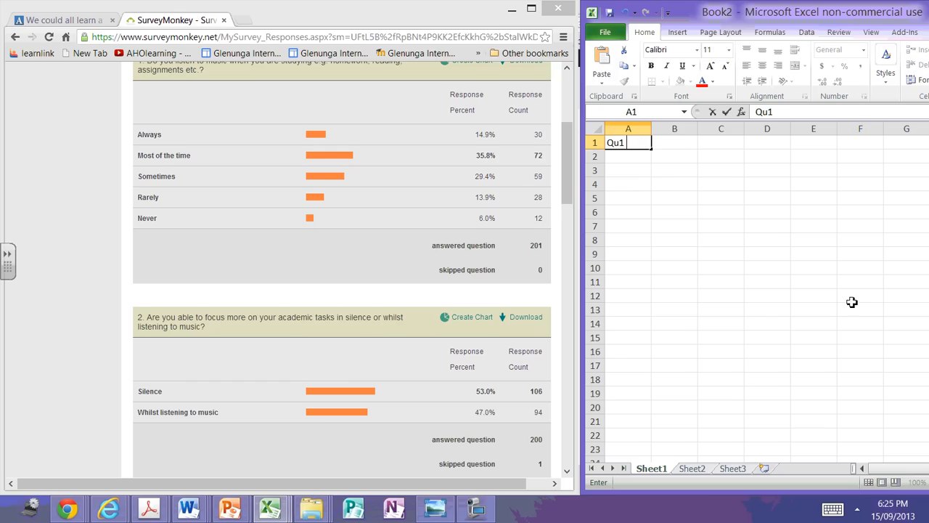
pyautogui.moveTo(567, 174)
pyautogui.mouseDown()
pyautogui.moveTo(576, 157)
pyautogui.moveTo(575, 166)
pyautogui.mouseUp()
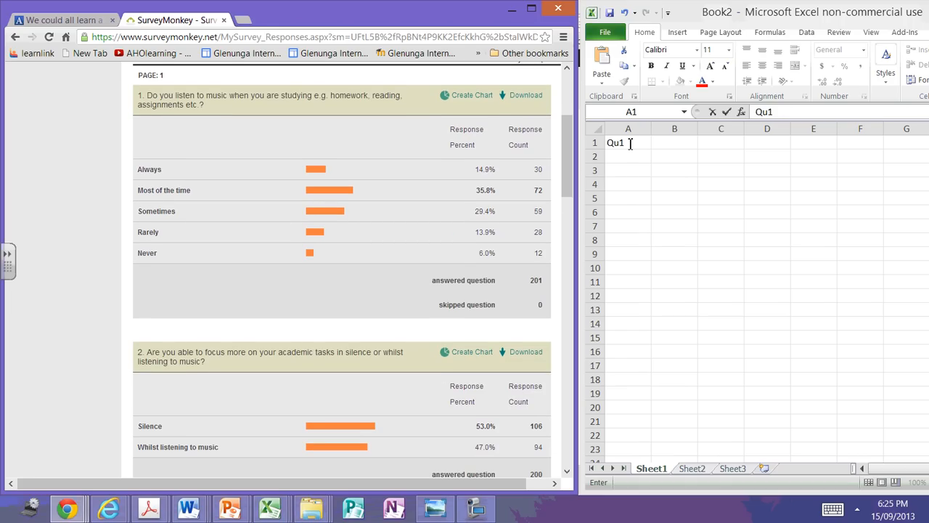
pyautogui.click(630, 143)
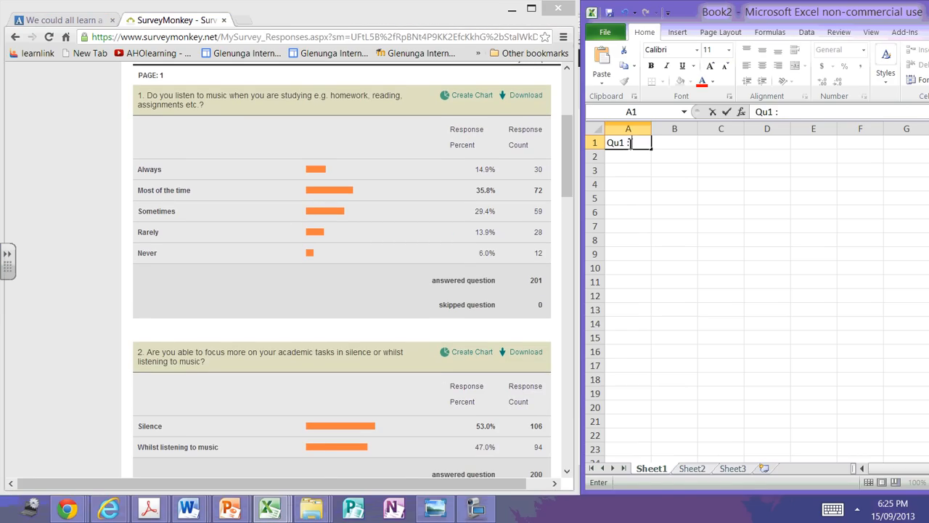
pyautogui.write('Qu1 : listen to music')
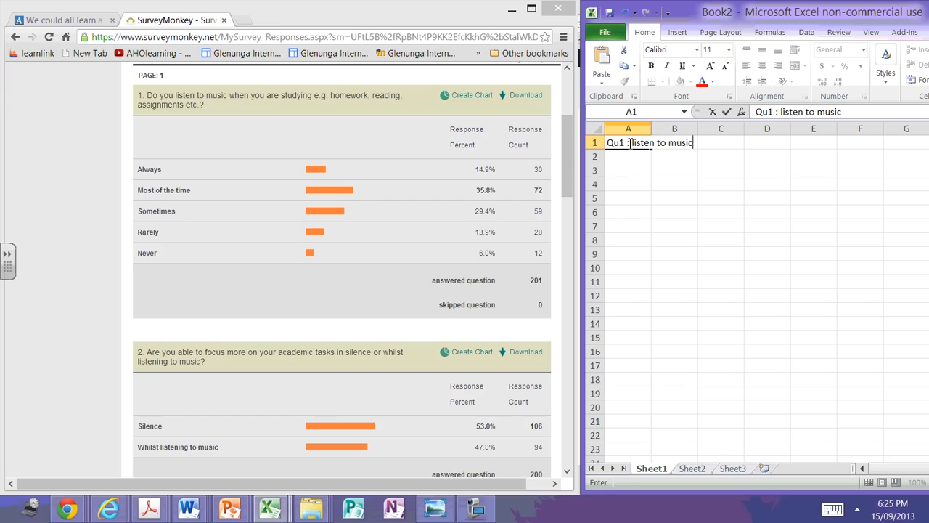
pyautogui.write(' when studying')
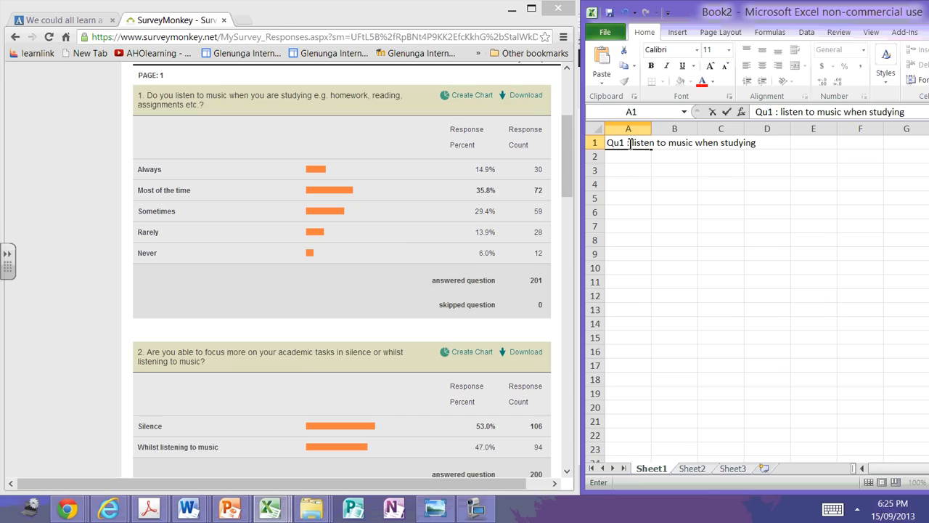
# Step: Enter the answer labels "always", "most of the tie" and "sometimes" in cells A3 to A5
pyautogui.click(627, 172)
pyautogui.write('a')
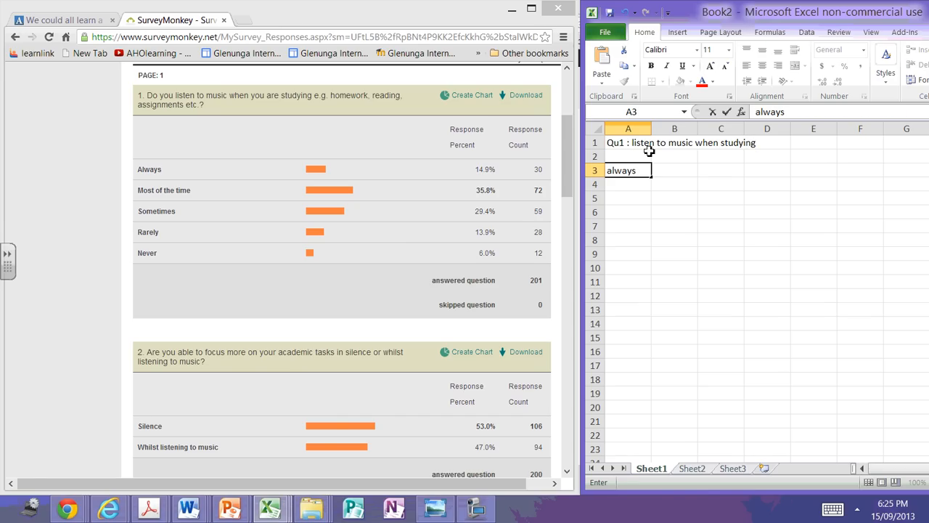
pyautogui.write('lways')
pyautogui.click(623, 186)
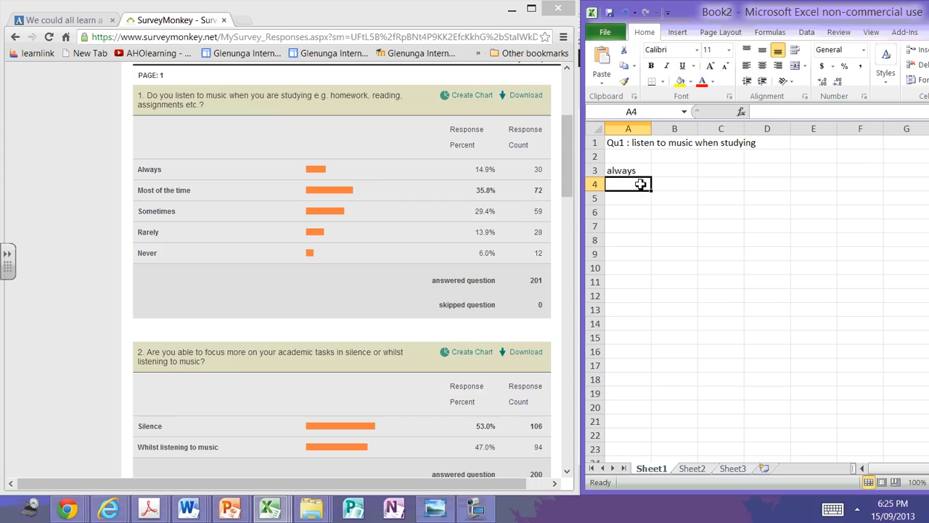
pyautogui.write('most of ')
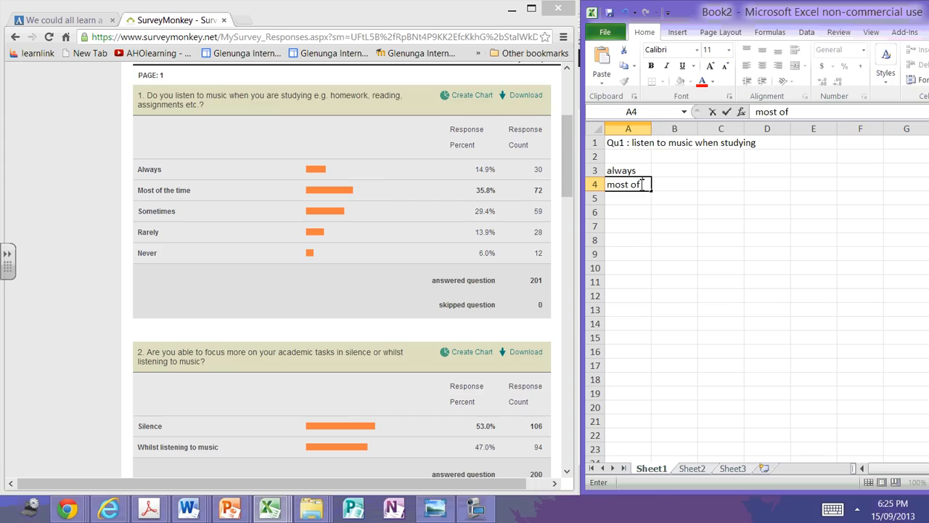
pyautogui.write('the tie')
pyautogui.click(617, 198)
pyautogui.write('so')
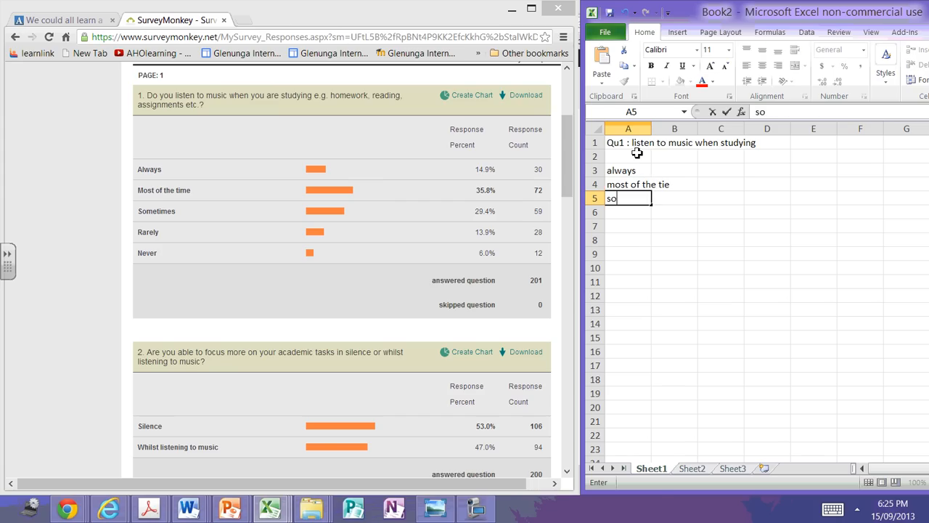
pyautogui.write('metimes')
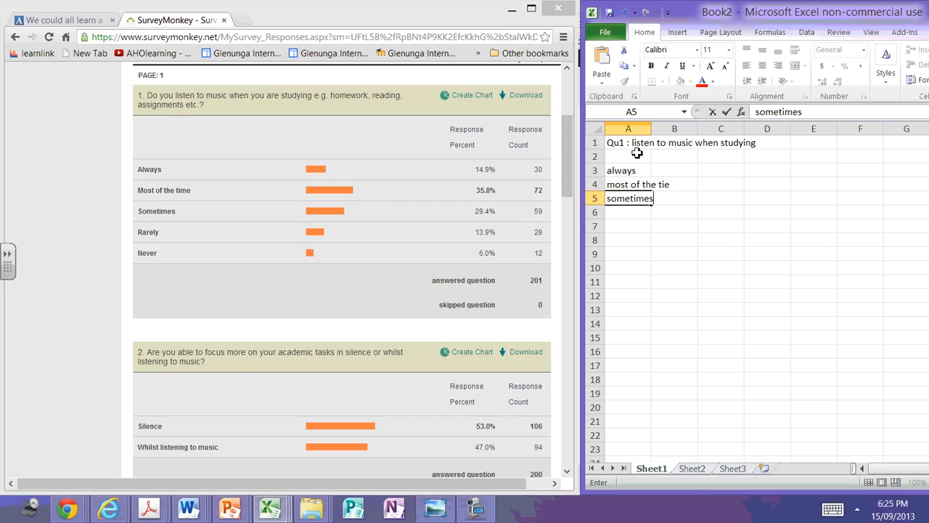
# Step: Enter the labels "rarely", "never" and "no response" in cells A6 to A8, and widen column A to fit the labels
pyautogui.click(619, 212)
pyautogui.write('rarely')
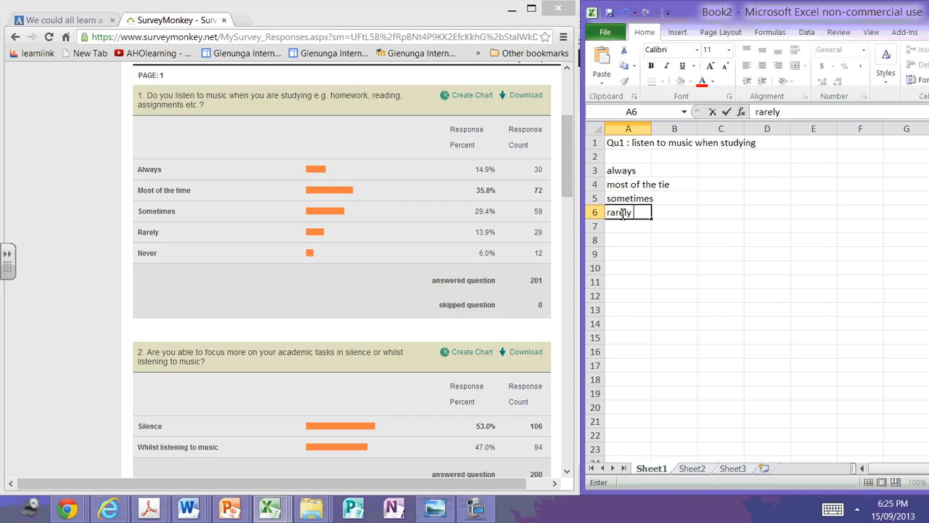
pyautogui.click(622, 228)
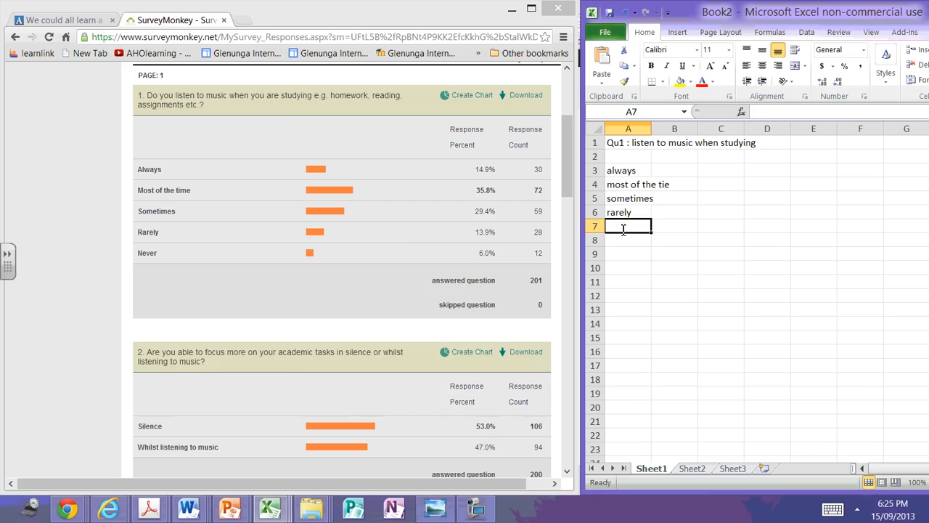
pyautogui.write('never')
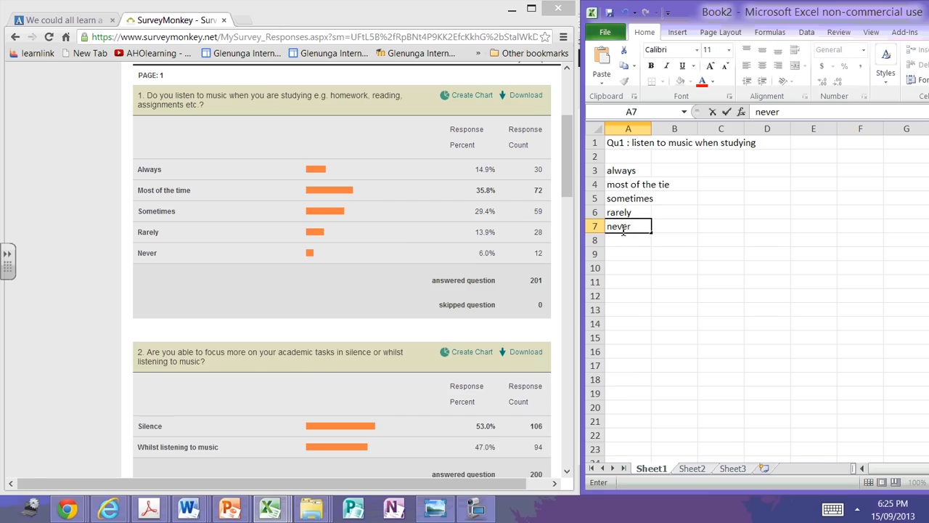
pyautogui.click(628, 241)
pyautogui.write('n')
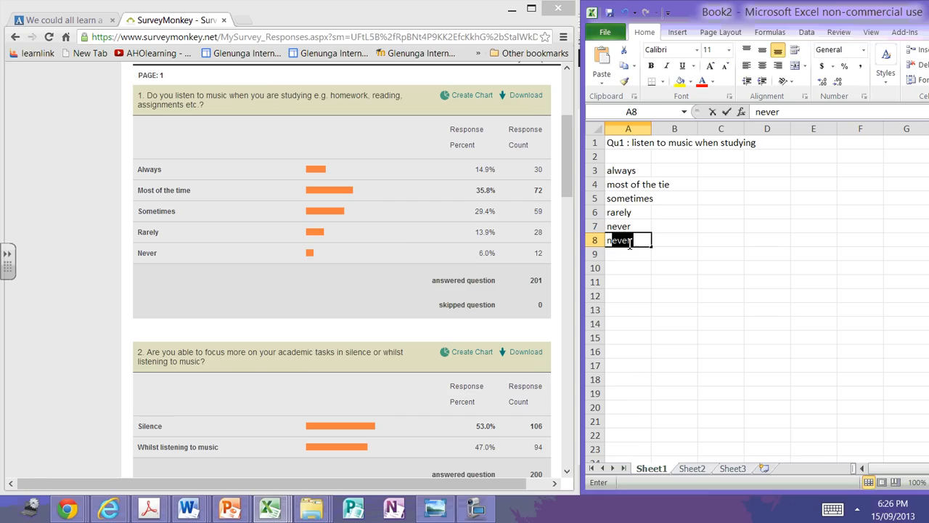
pyautogui.write('o response')
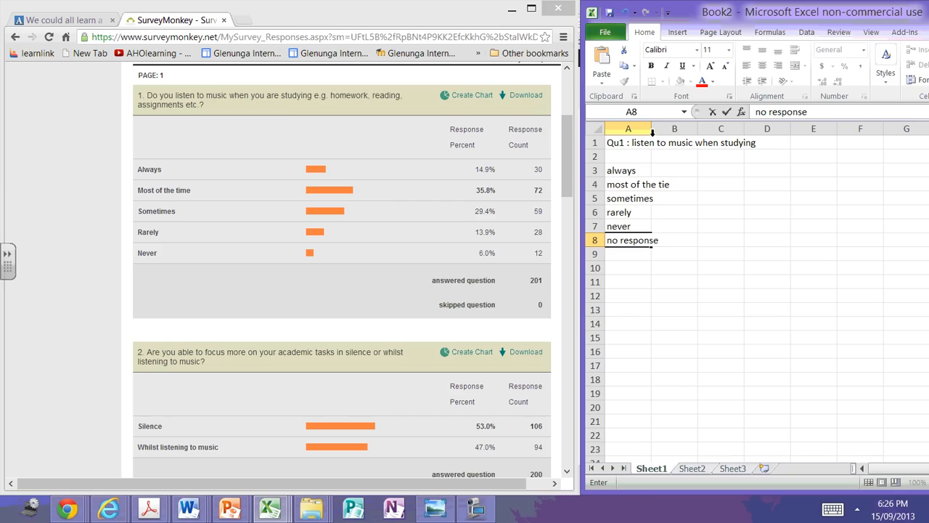
pyautogui.click(652, 132)
pyautogui.moveTo(652, 132); pyautogui.dragTo(679, 131)
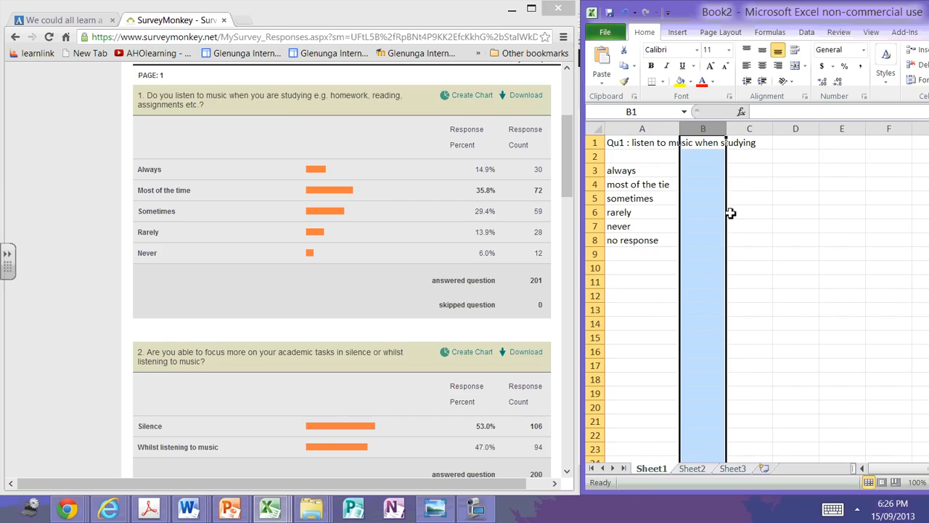
# Step: Enter the sample size heading "n=201" in cell B2 above the count column
pyautogui.click(697, 170)
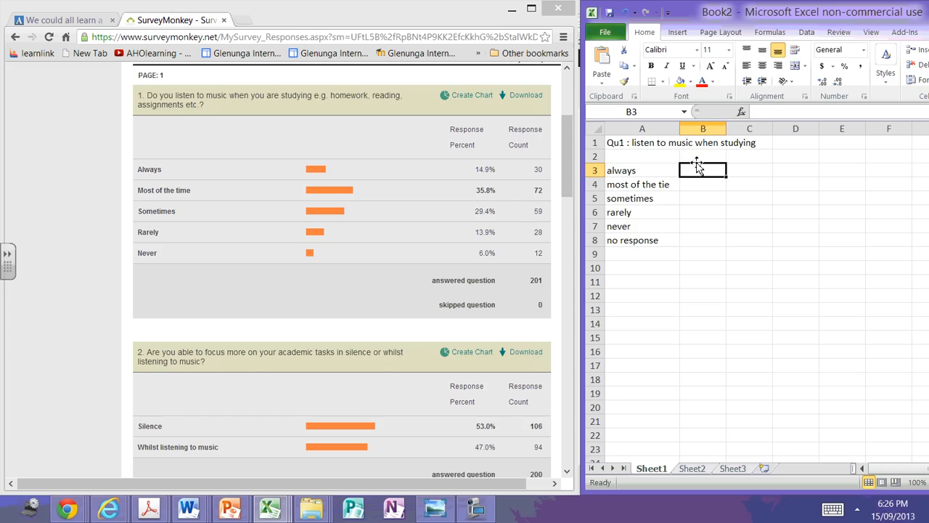
pyautogui.click(696, 154)
pyautogui.write('n')
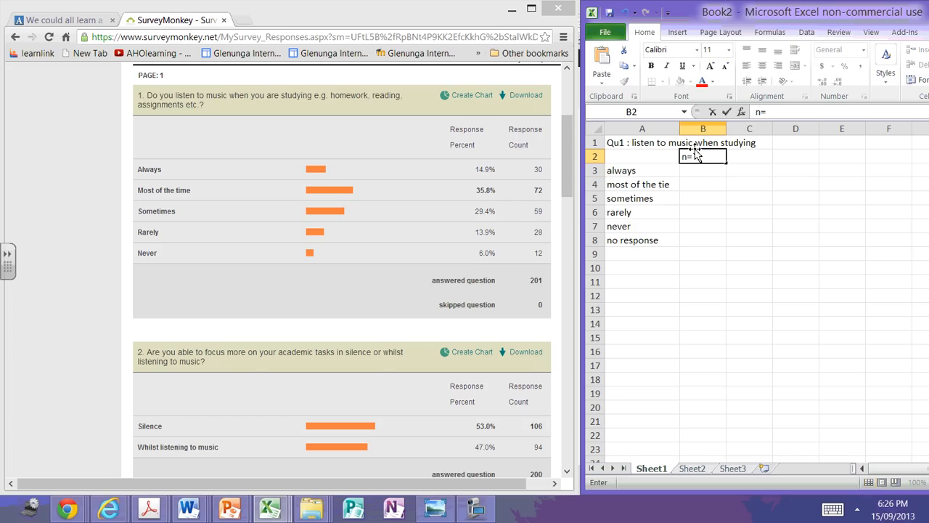
pyautogui.write('=201')
# Step: Fill cells B3 to B8 with the question 1 response counts 30, 72, 59, 28, 12 and 0
pyautogui.click(705, 170)
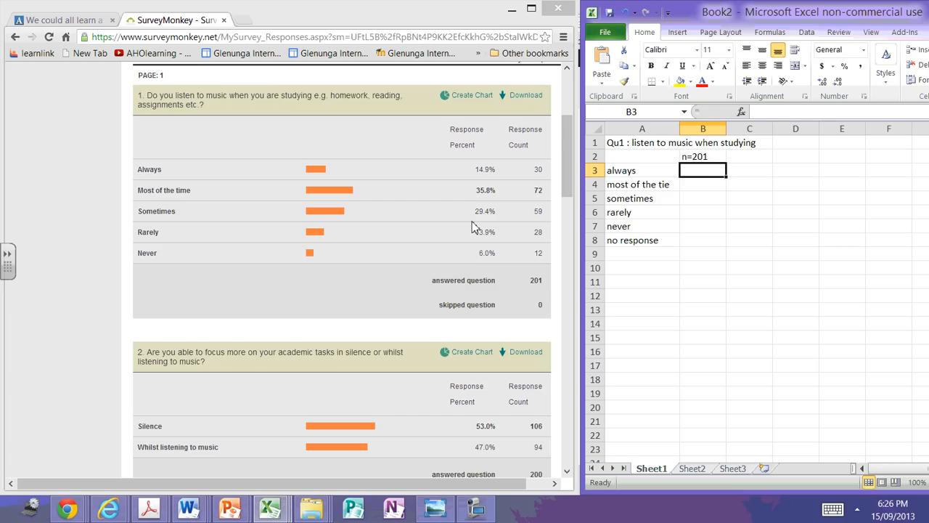
pyautogui.write('30')
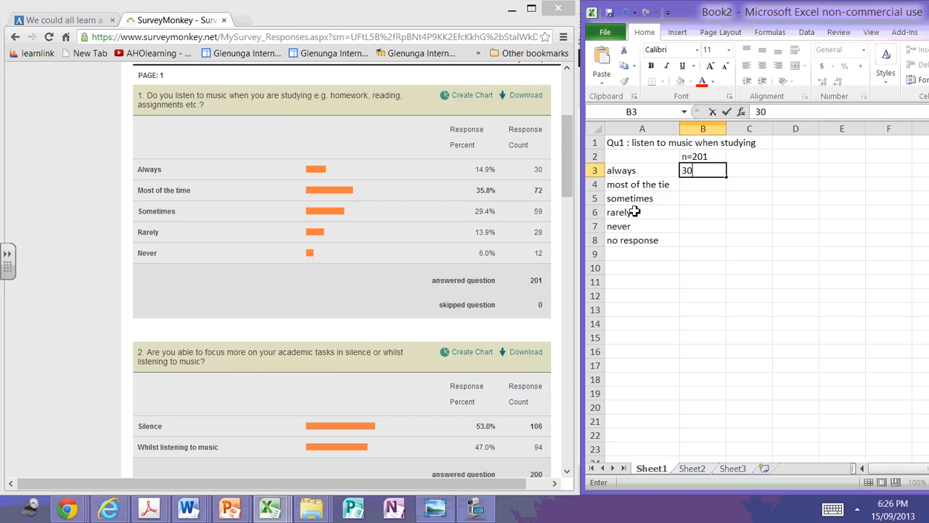
pyautogui.click(695, 185)
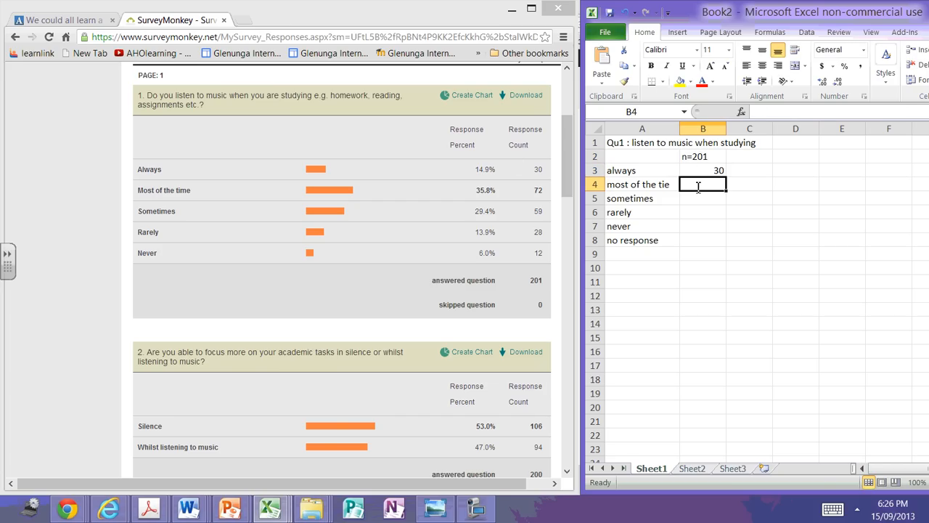
pyautogui.write('72')
pyautogui.click(700, 201)
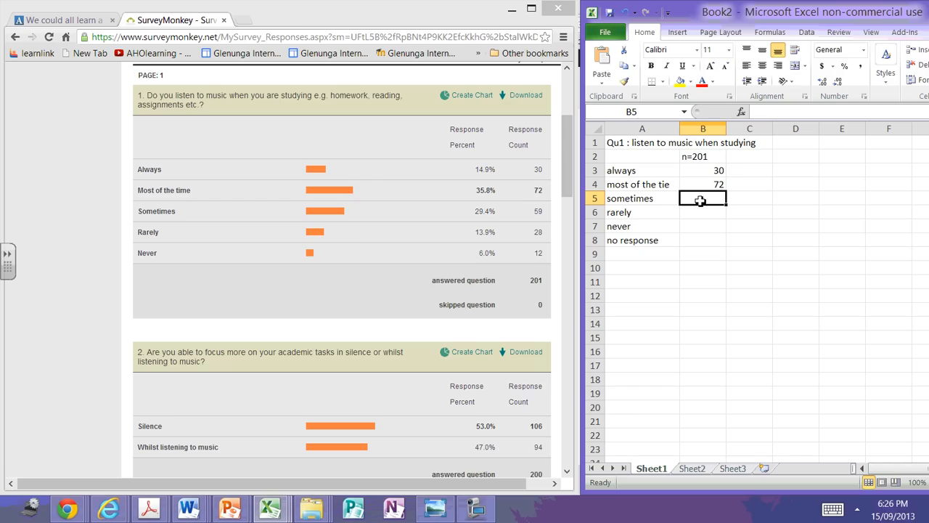
pyautogui.write('59')
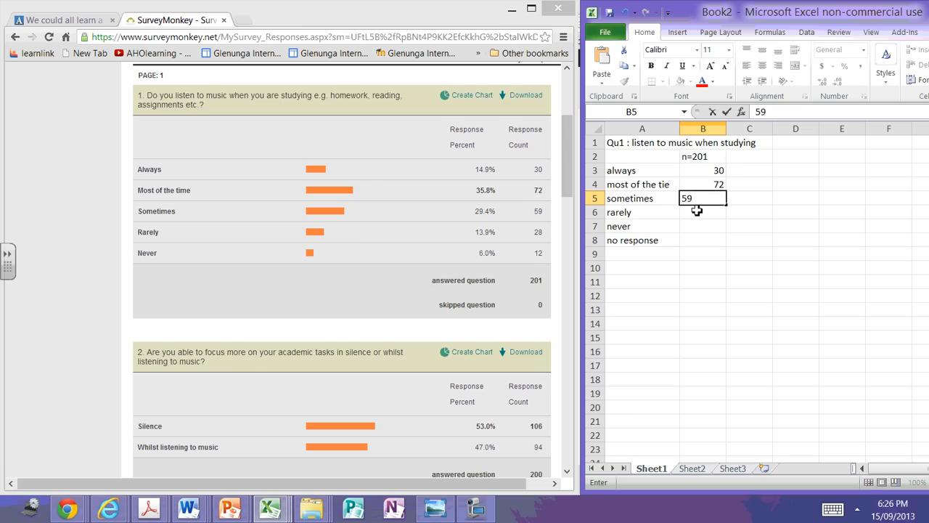
pyautogui.click(697, 212)
pyautogui.write('28')
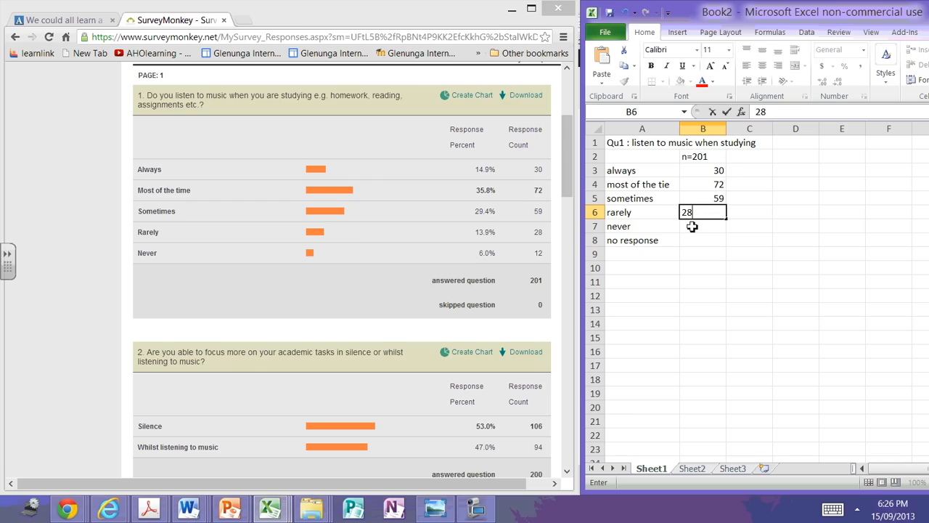
pyautogui.click(693, 226)
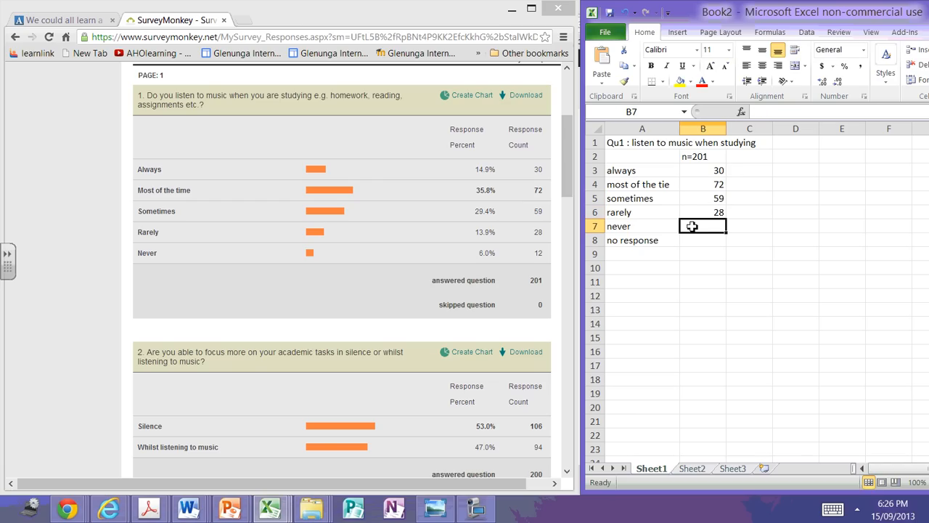
pyautogui.write('12')
pyautogui.click(701, 240)
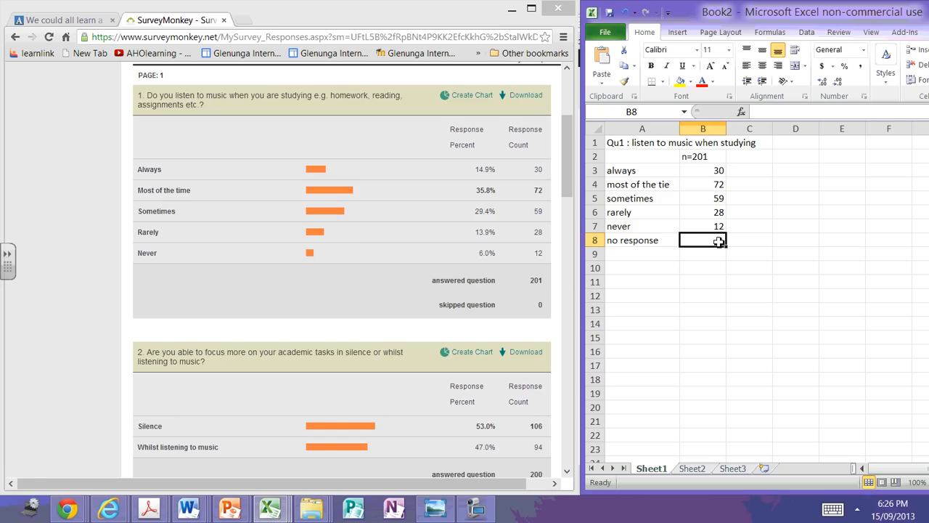
pyautogui.write('0')
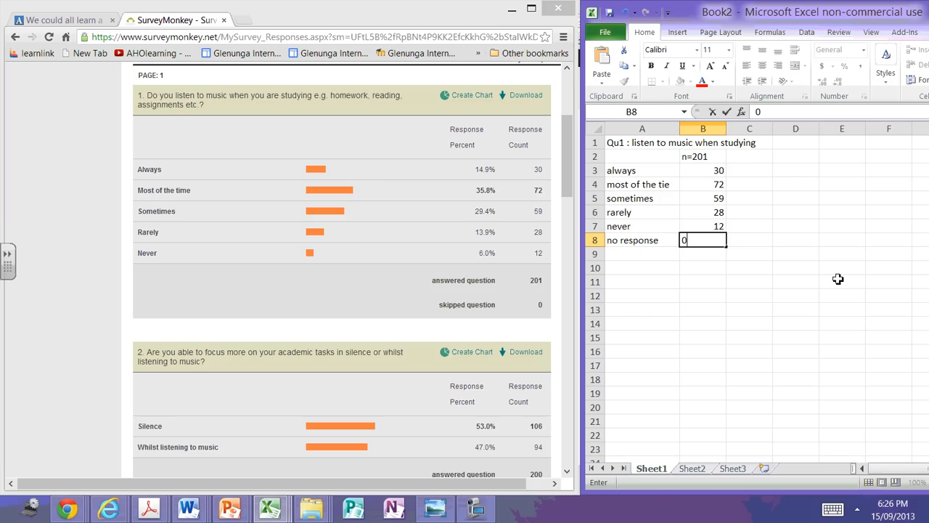
# Step: Enter "%" as the column heading in cells C2 and D2
pyautogui.click(745, 158)
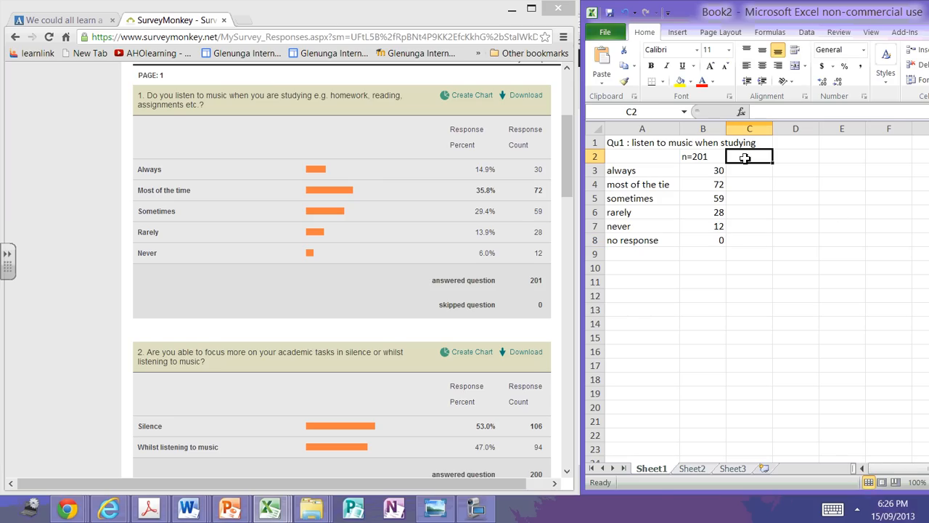
pyautogui.write('%')
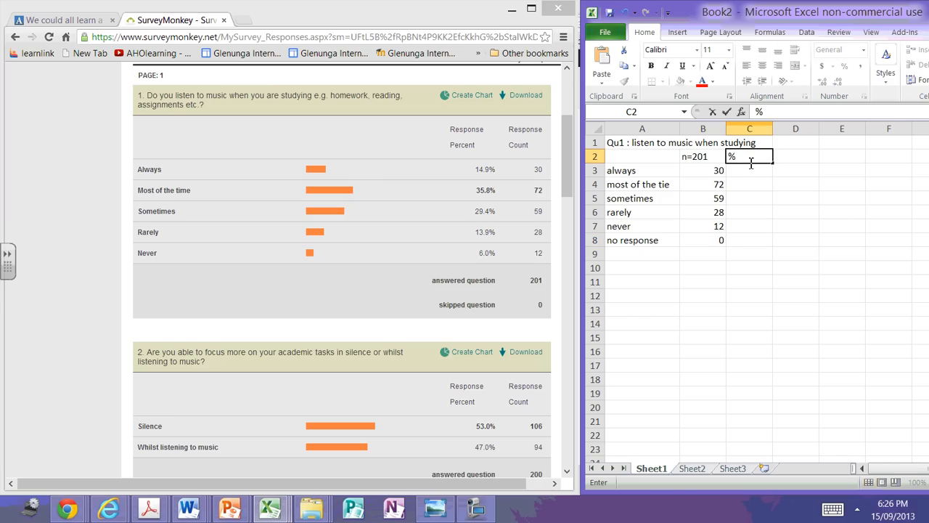
pyautogui.click(795, 159)
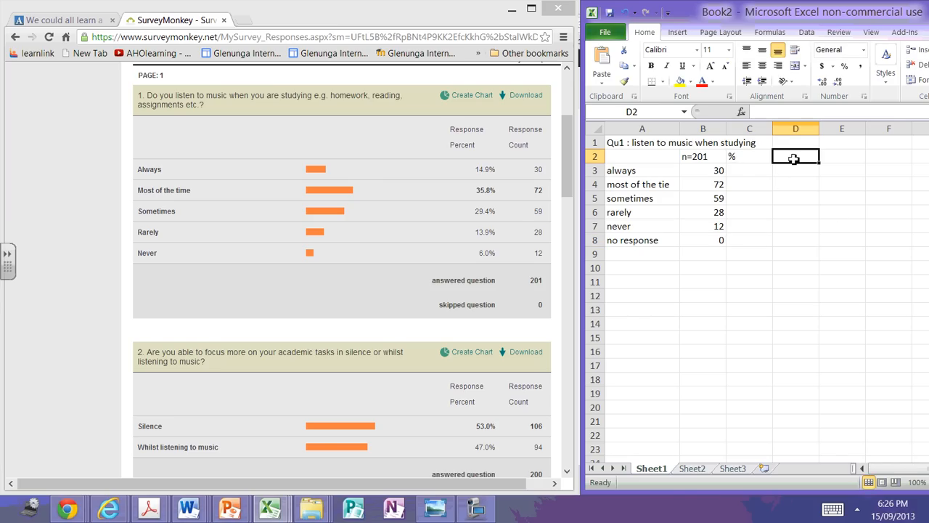
pyautogui.write('%')
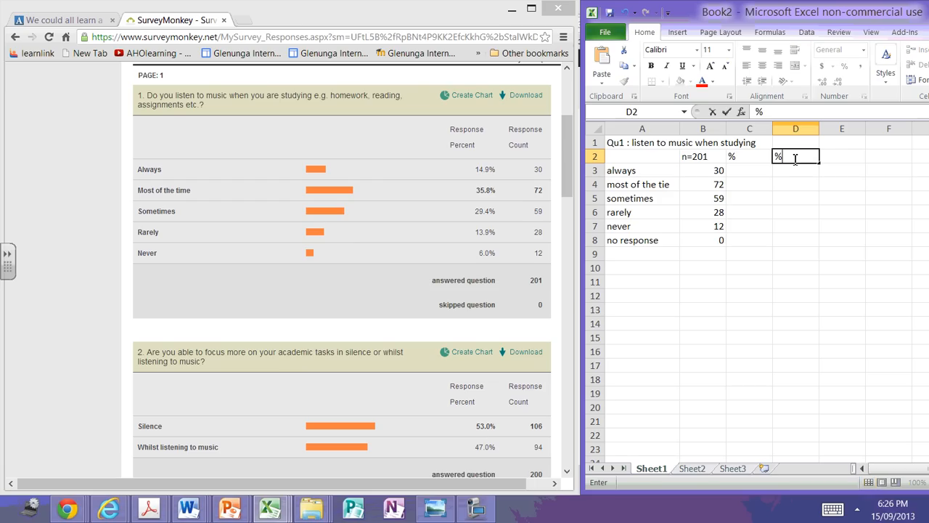
pyautogui.click(788, 259)
# Step: Copy the response labels from A3:A8 into C3:C8 and widen column C to fit them
pyautogui.moveTo(628, 178); pyautogui.dragTo(635, 241)
pyautogui.hotkey('ctrl', 'c')
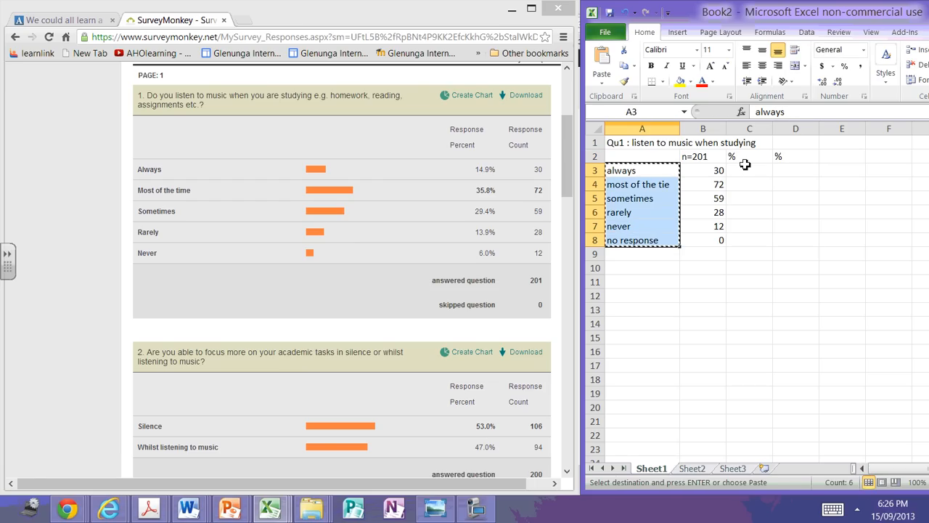
pyautogui.moveTo(742, 172); pyautogui.dragTo(750, 251)
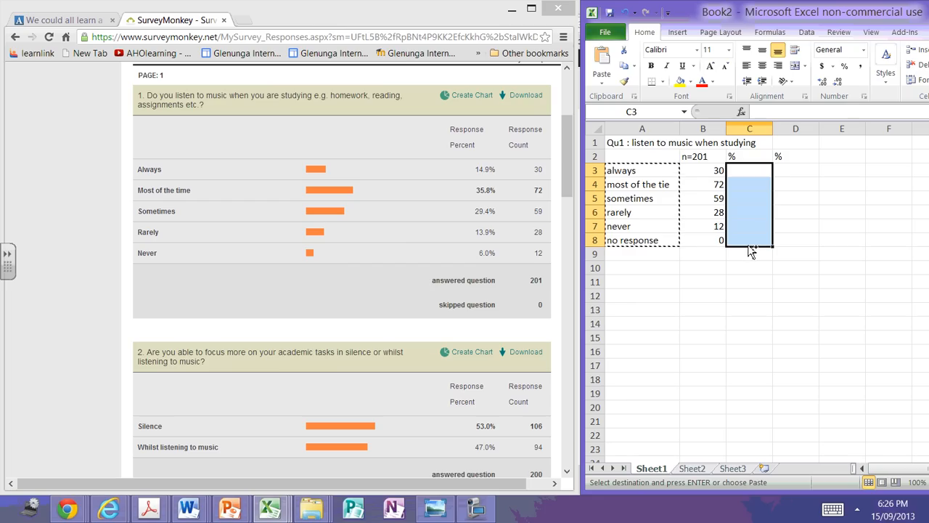
pyautogui.hotkey('ctrl', 'v')
pyautogui.click(792, 297)
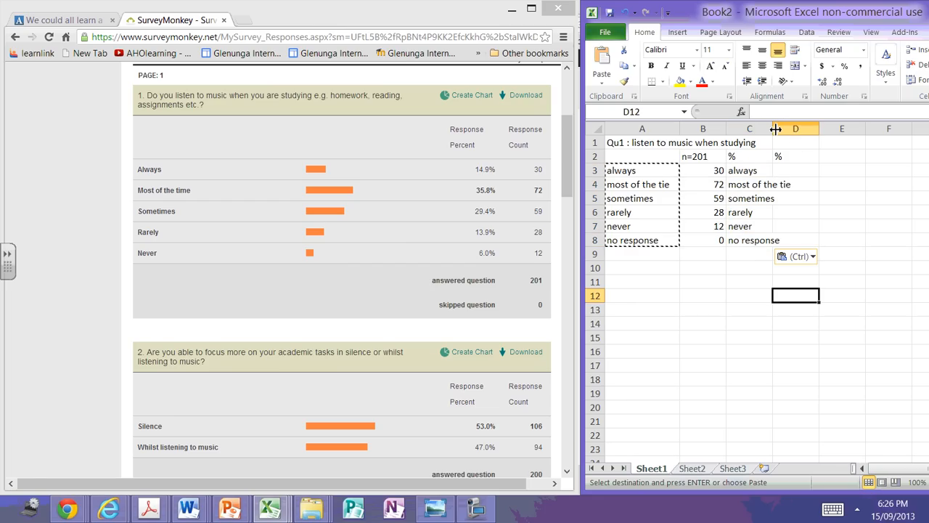
pyautogui.moveTo(773, 130); pyautogui.dragTo(795, 130)
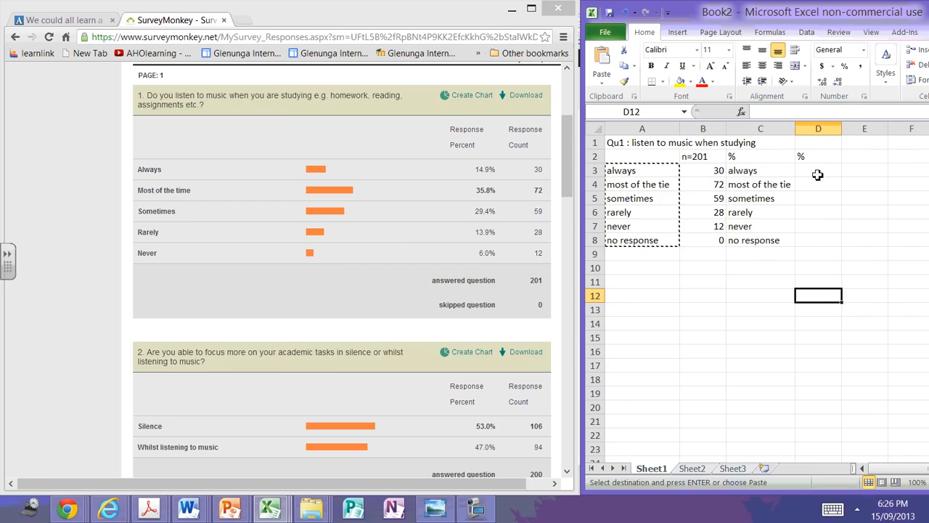
# Step: Fill cells D3 to D8 with the question 1 response percentages 14.9, 35.8, 29.4, 13.9, 6 and 0
pyautogui.click(814, 173)
pyautogui.click(723, 298)
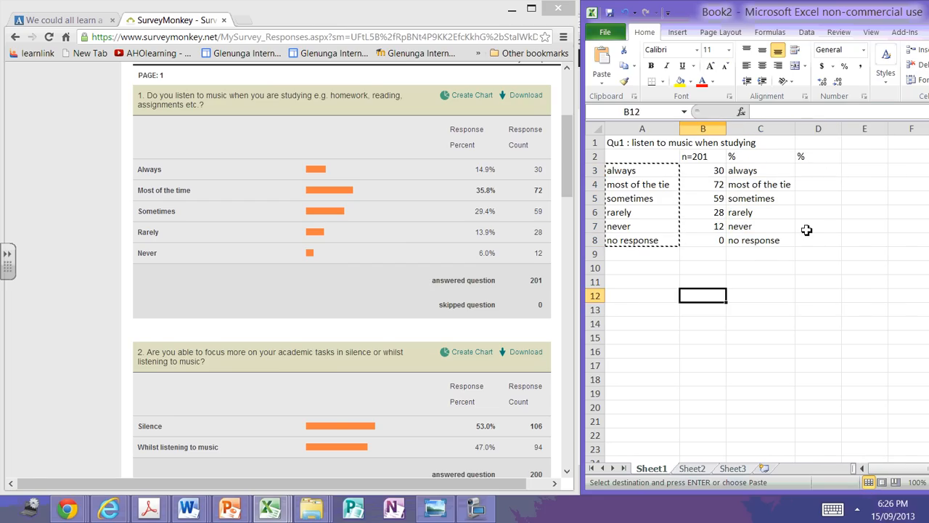
pyautogui.click(818, 172)
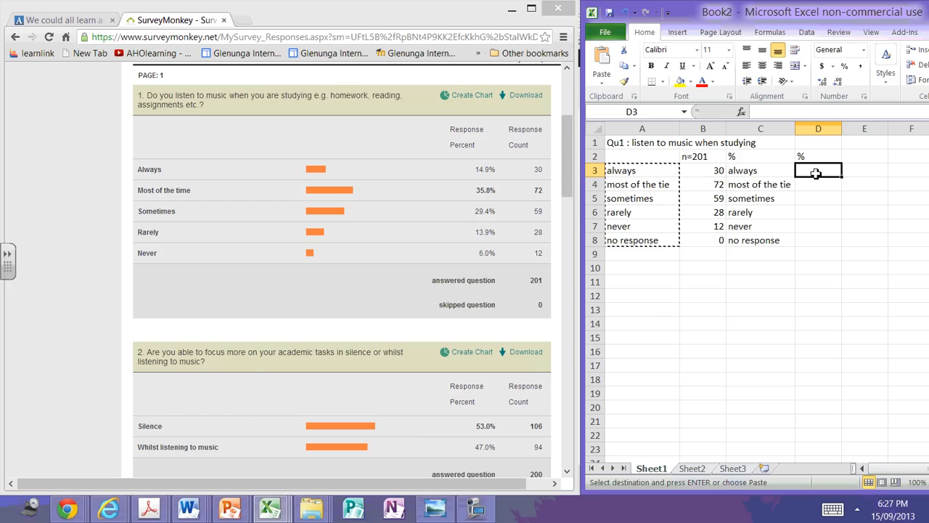
pyautogui.write('14')
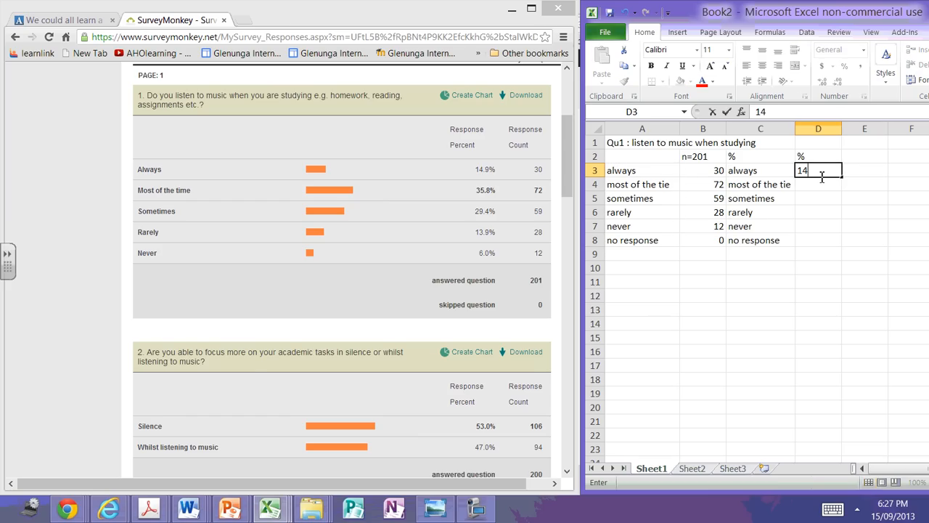
pyautogui.write('.9')
pyautogui.click(820, 186)
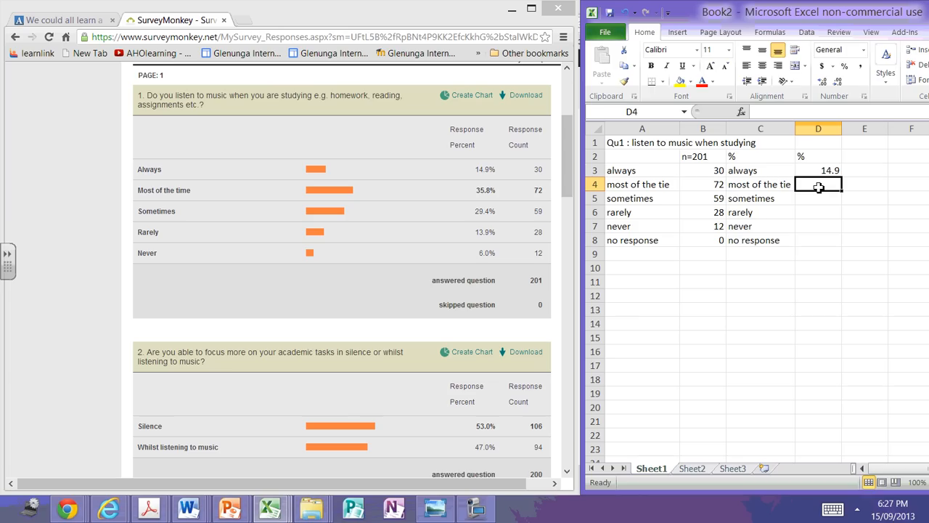
pyautogui.write('35')
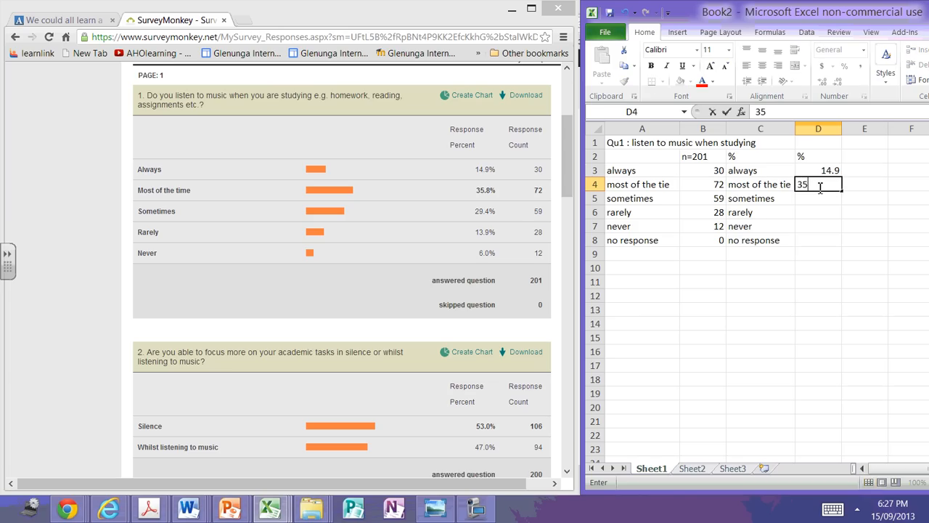
pyautogui.write('.8')
pyautogui.click(822, 202)
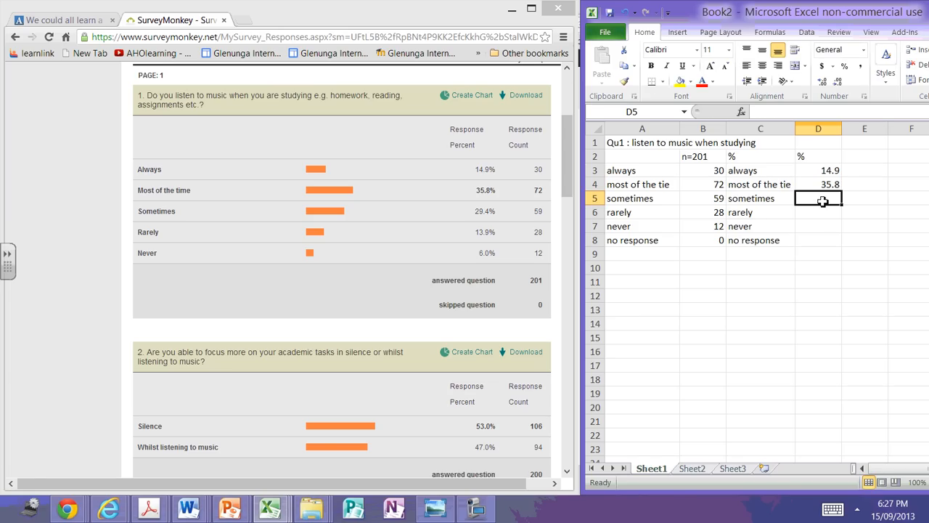
pyautogui.write('2')
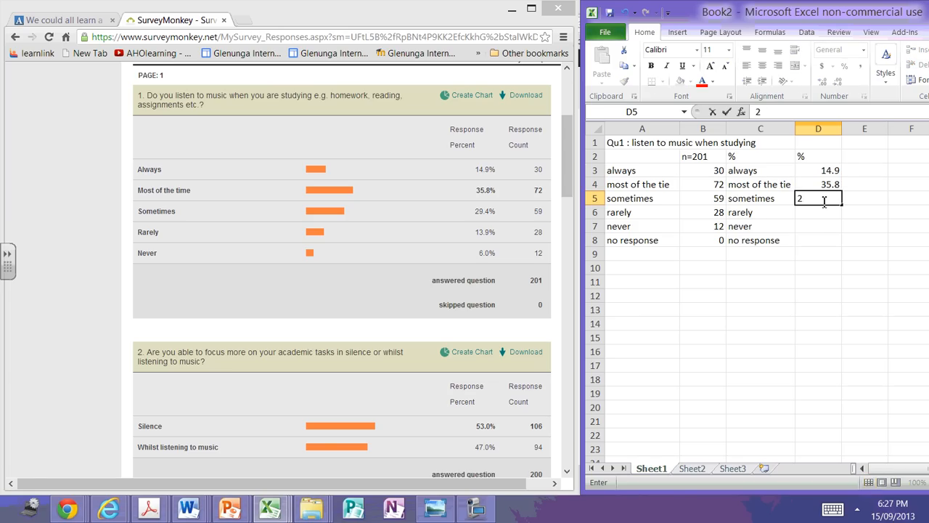
pyautogui.write('9.4')
pyautogui.click(824, 214)
pyautogui.write('1')
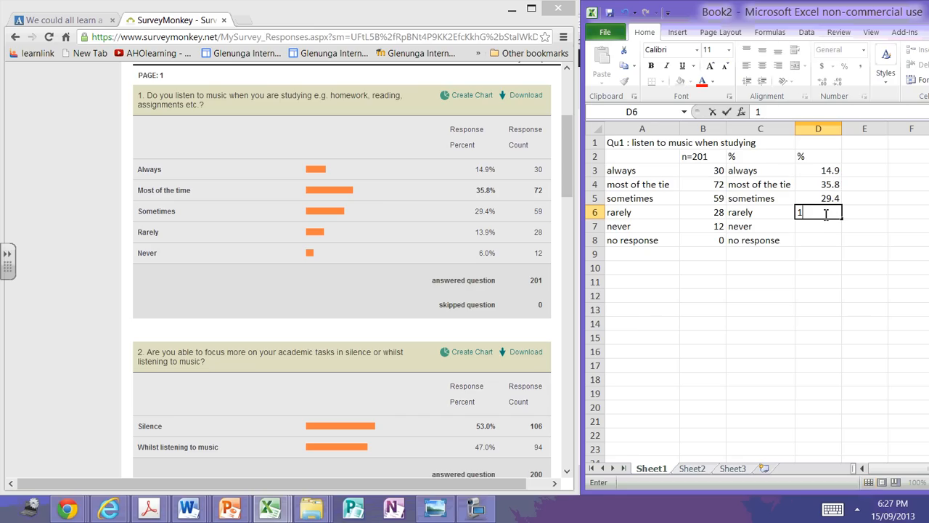
pyautogui.write('3.9')
pyautogui.click(820, 227)
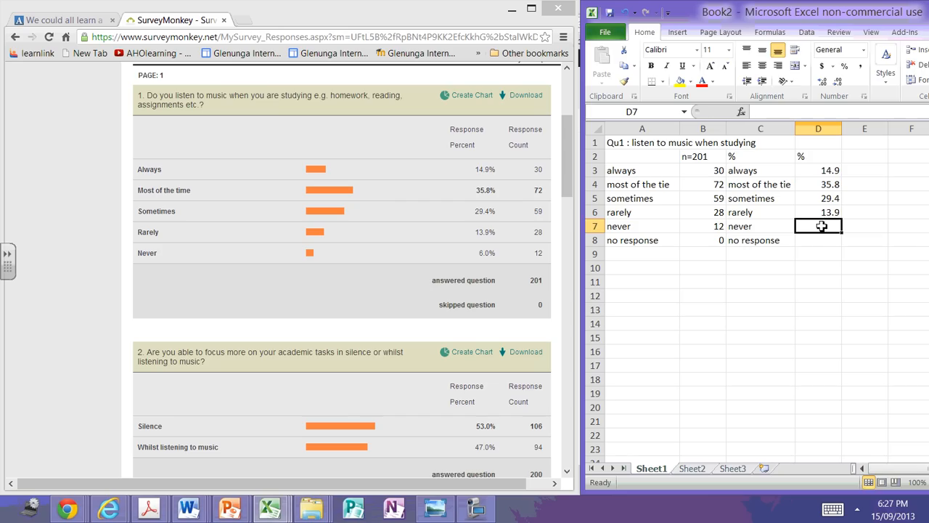
pyautogui.write('6')
pyautogui.click(829, 242)
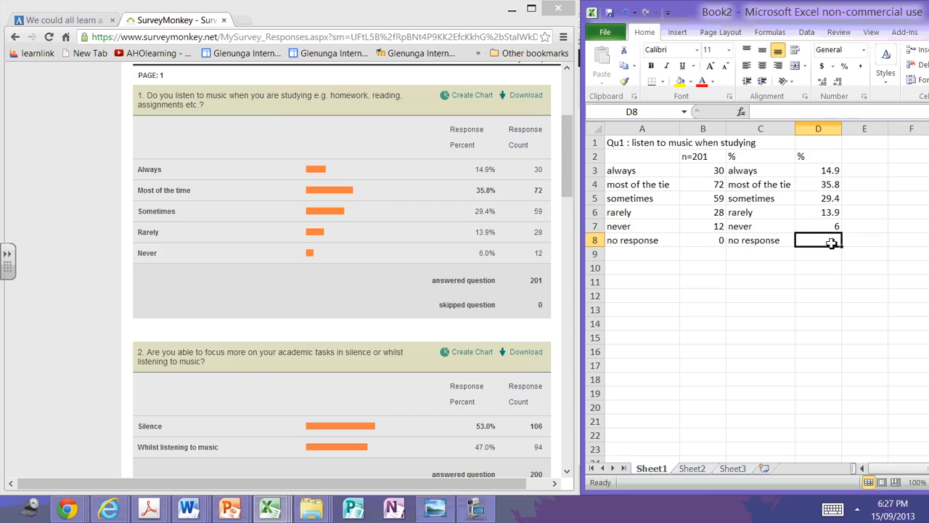
pyautogui.write('0')
pyautogui.click(830, 293)
# Step: Total the percentages in cell D9 with the formula =SUM(D3:D8)
pyautogui.click(820, 255)
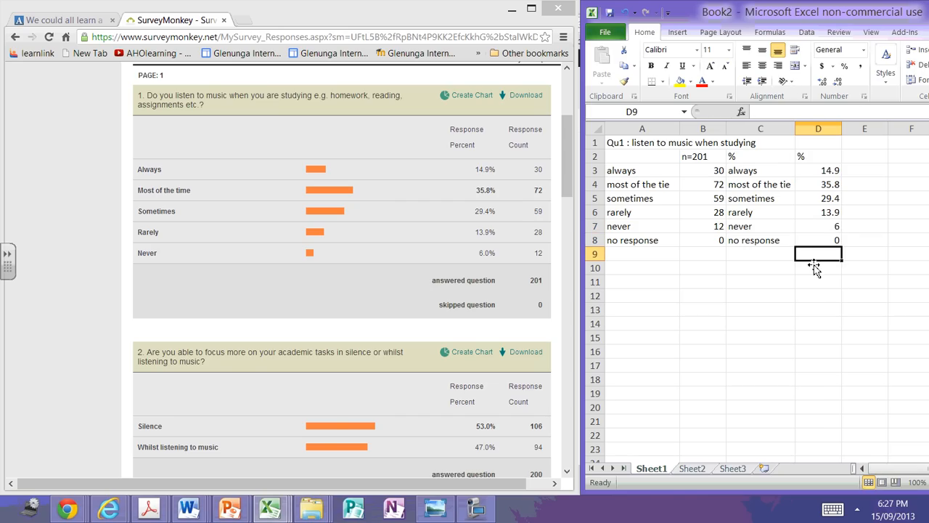
pyautogui.write('su')
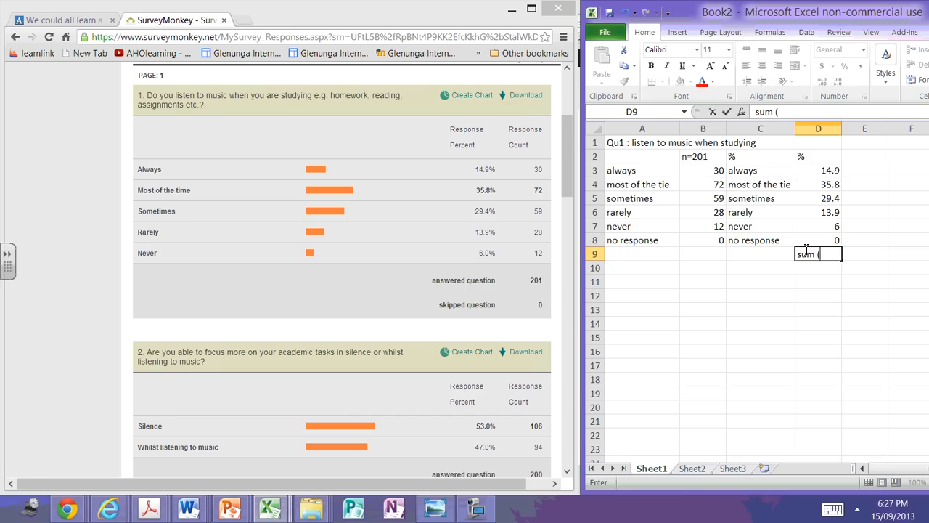
pyautogui.write('m (')
pyautogui.moveTo(827, 173); pyautogui.dragTo(838, 240)
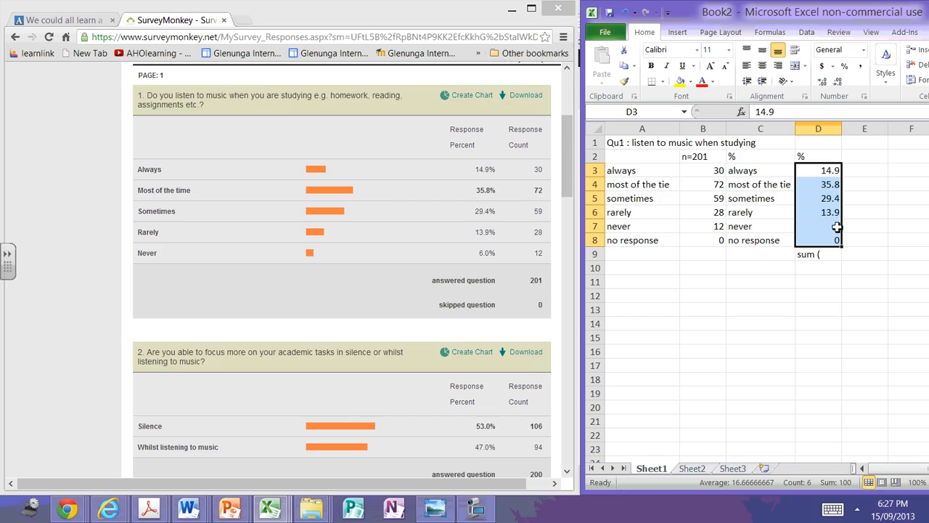
pyautogui.click(802, 257)
pyautogui.click(756, 111)
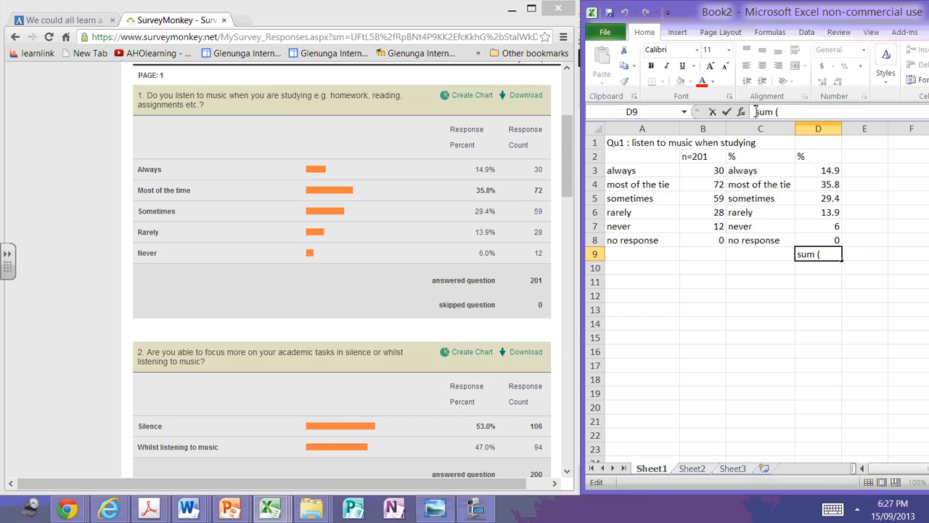
pyautogui.write('-')
pyautogui.press('BackSpace')
pyautogui.write('=')
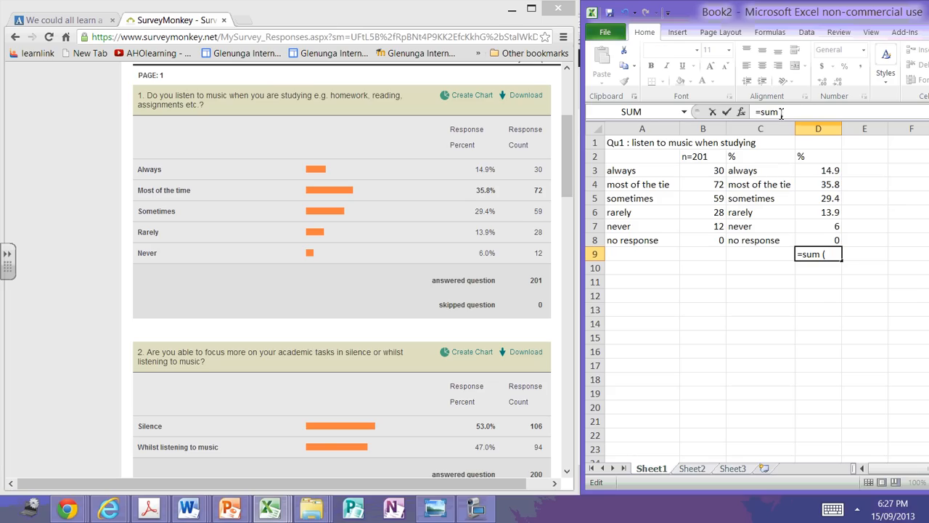
pyautogui.press('BackSpace')
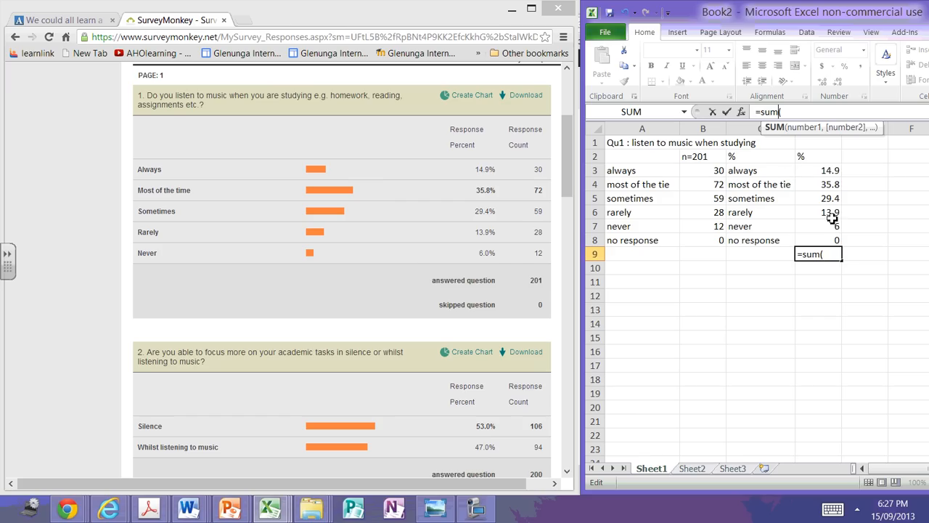
pyautogui.press('Return')
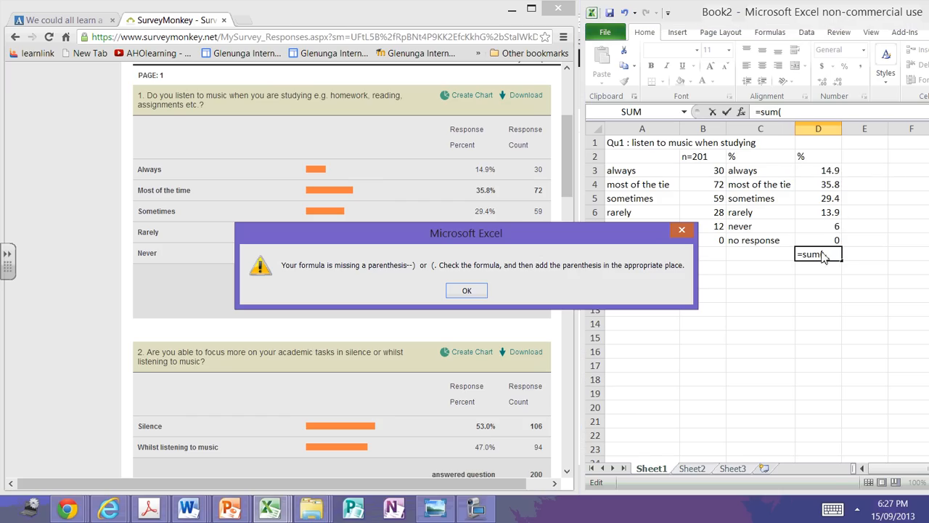
pyautogui.click(467, 290)
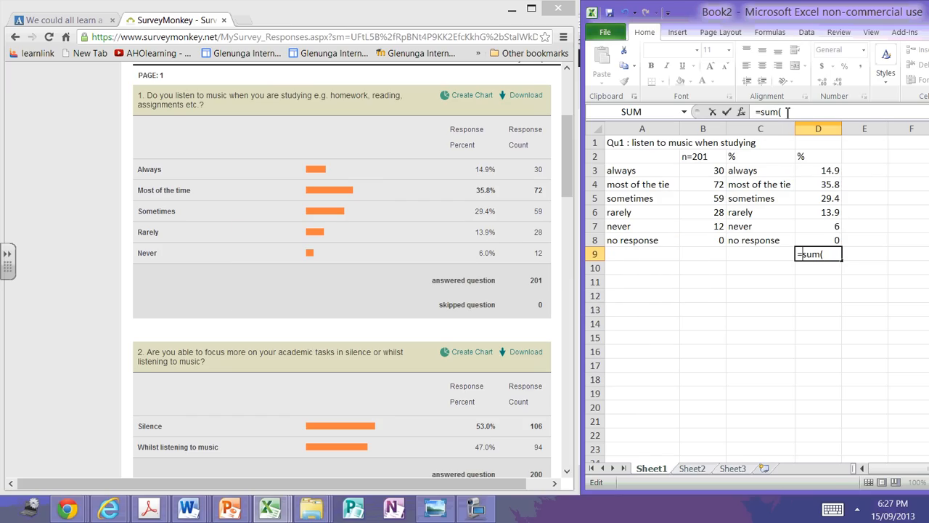
pyautogui.moveTo(833, 170); pyautogui.dragTo(841, 239)
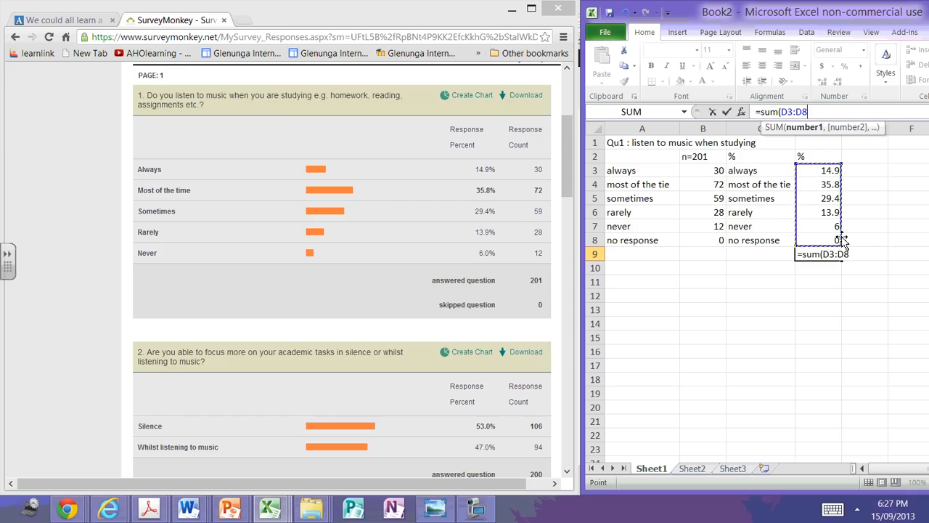
pyautogui.write(')')
pyautogui.press('Return')
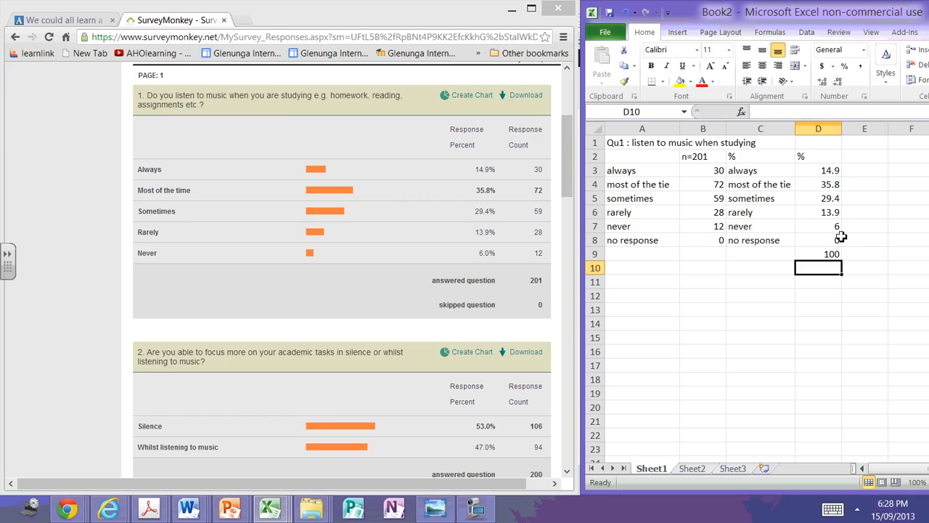
# Step: Delete the sum formula from cell D9
pyautogui.click(830, 254)
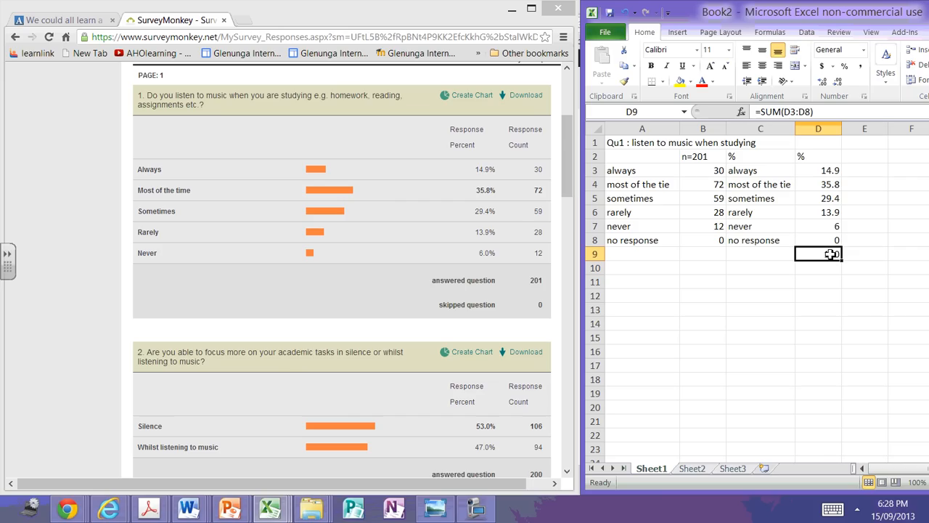
pyautogui.press('Delete')
pyautogui.click(831, 300)
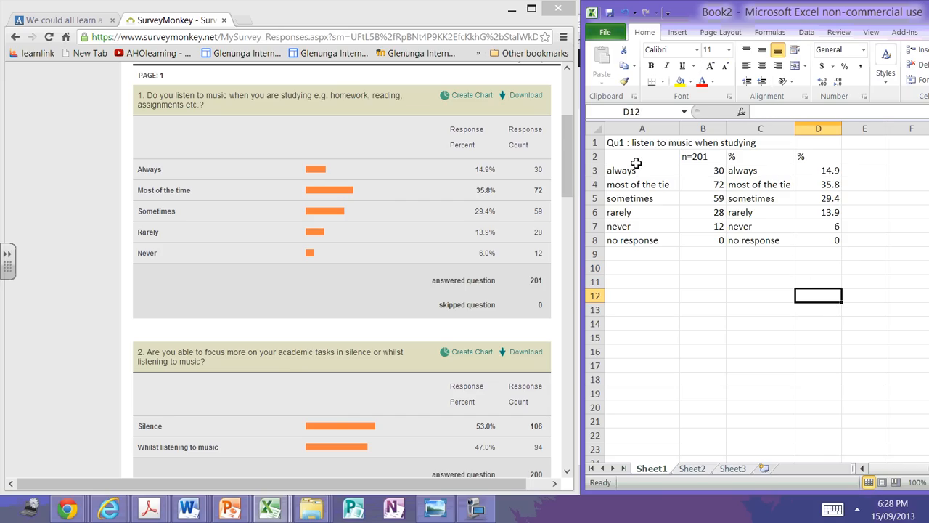
# Step: Clear the "%" heading from cell C2 and widen column B so the question title fits across columns A and B
pyautogui.click(735, 159)
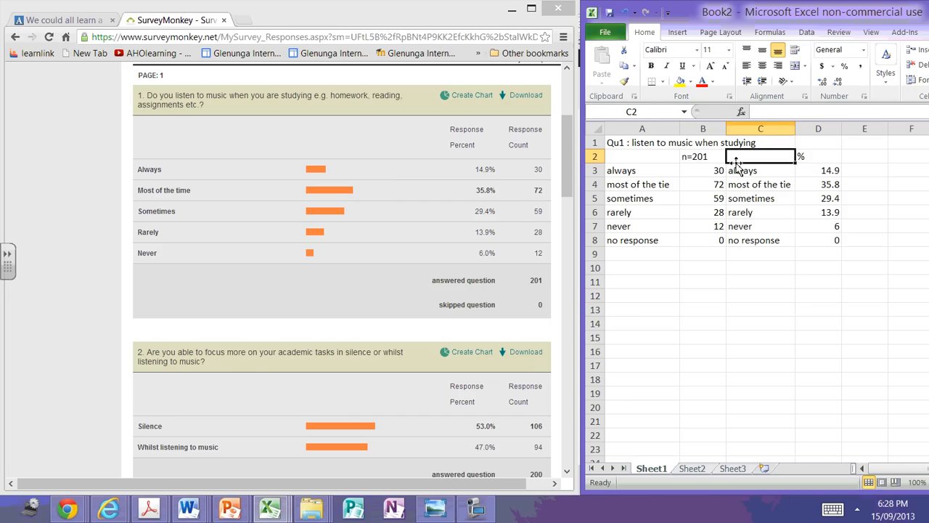
pyautogui.moveTo(727, 126); pyautogui.dragTo(794, 128)
pyautogui.click(734, 144)
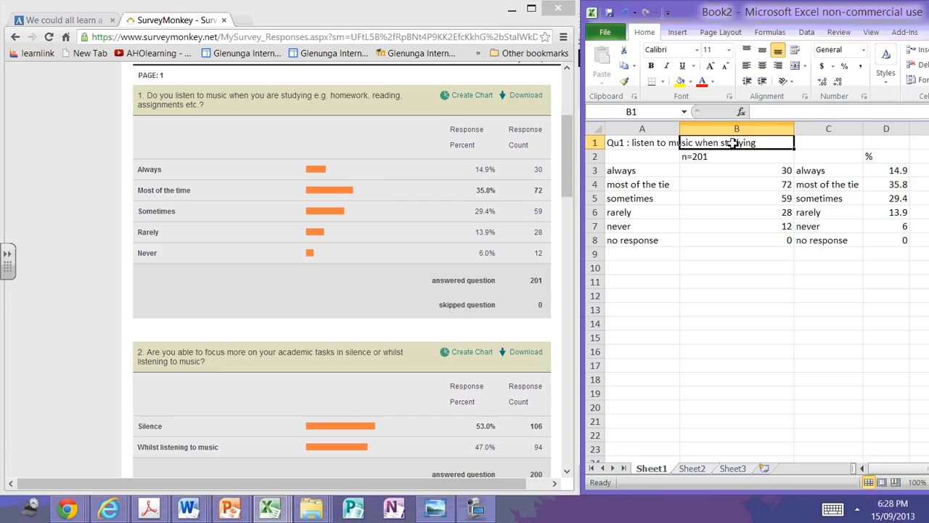
# Step: Copy the title "Qu1 : listen to music when studying" from A1:B1 to cell C1 above the percentage table
pyautogui.moveTo(617, 146); pyautogui.dragTo(716, 129)
pyautogui.hotkey('ctrl', 'c')
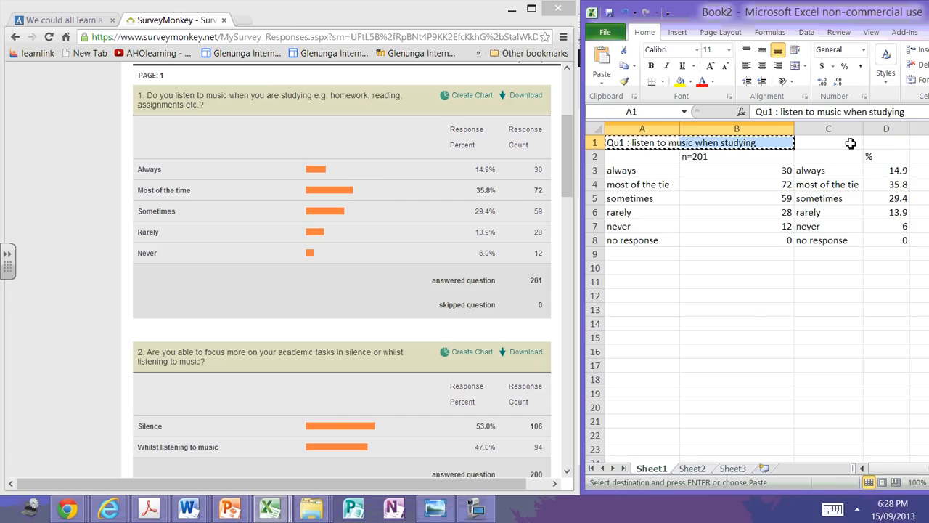
pyautogui.click(851, 143)
pyautogui.hotkey('ctrl', 'v')
pyautogui.click(808, 324)
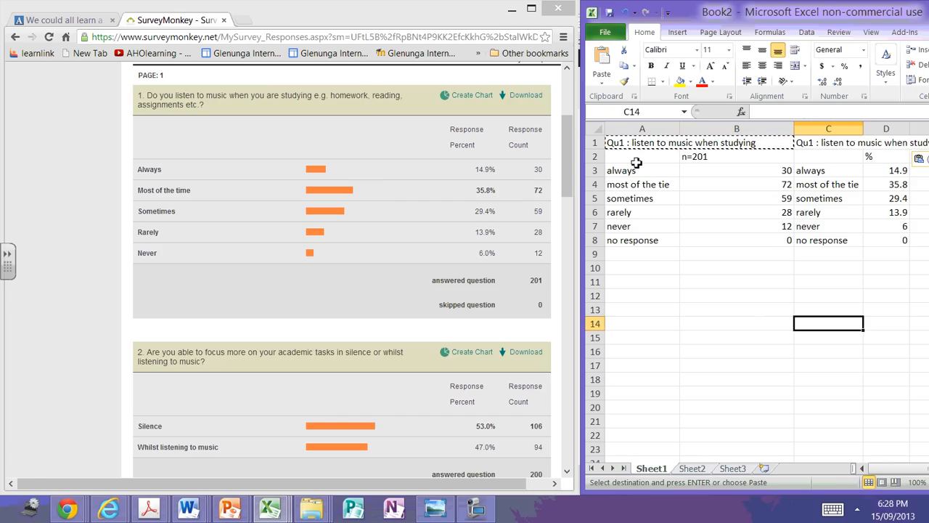
# Step: Insert a column chart of the question 1 response counts from the range A1:B8
pyautogui.moveTo(614, 143); pyautogui.dragTo(730, 238)
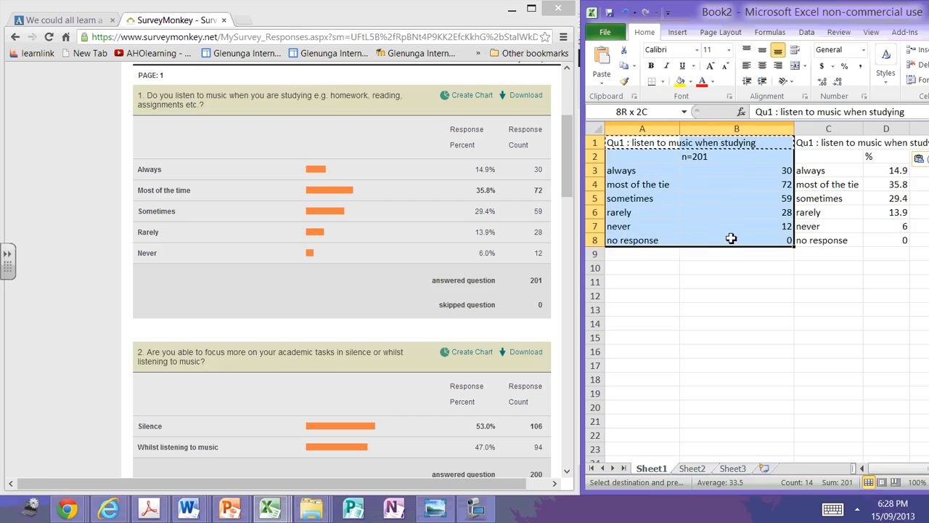
pyautogui.click(677, 32)
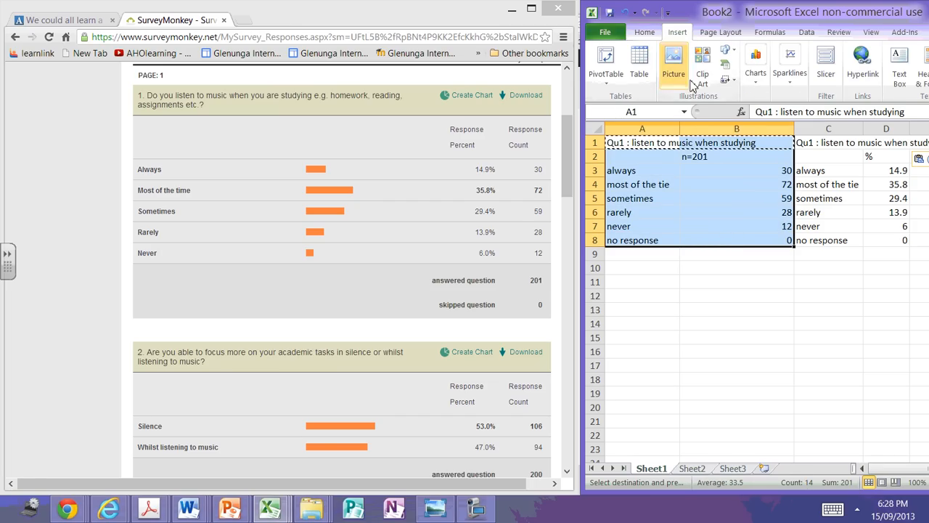
pyautogui.click(757, 80)
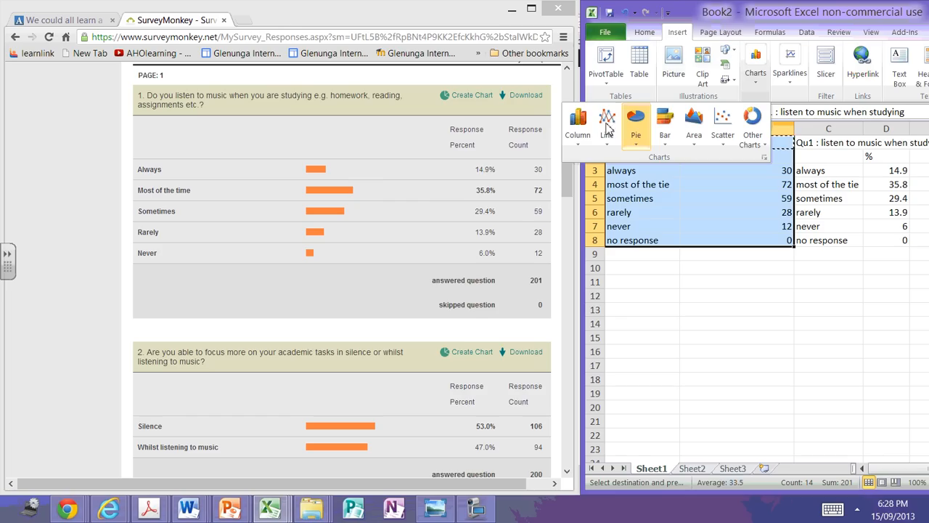
pyautogui.click(578, 125)
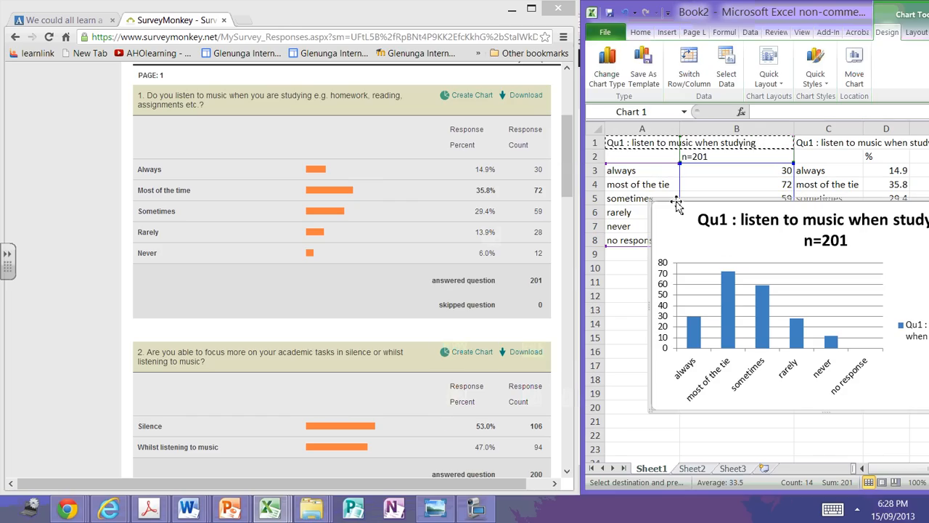
pyautogui.moveTo(677, 206); pyautogui.dragTo(594, 193)
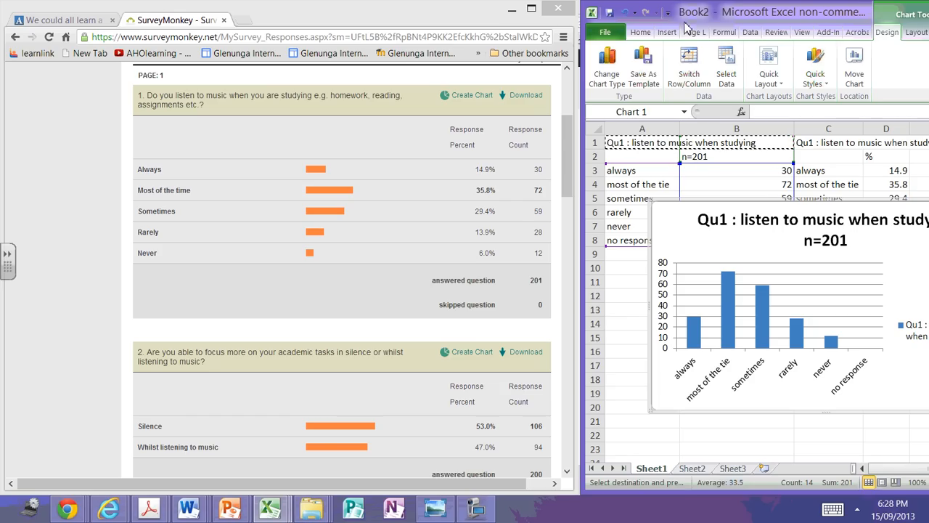
# Step: Maximize the workbook window and move the column chart beside the data tables, so it starts at column G, row 1
pyautogui.moveTo(651, 6); pyautogui.dragTo(573, 5)
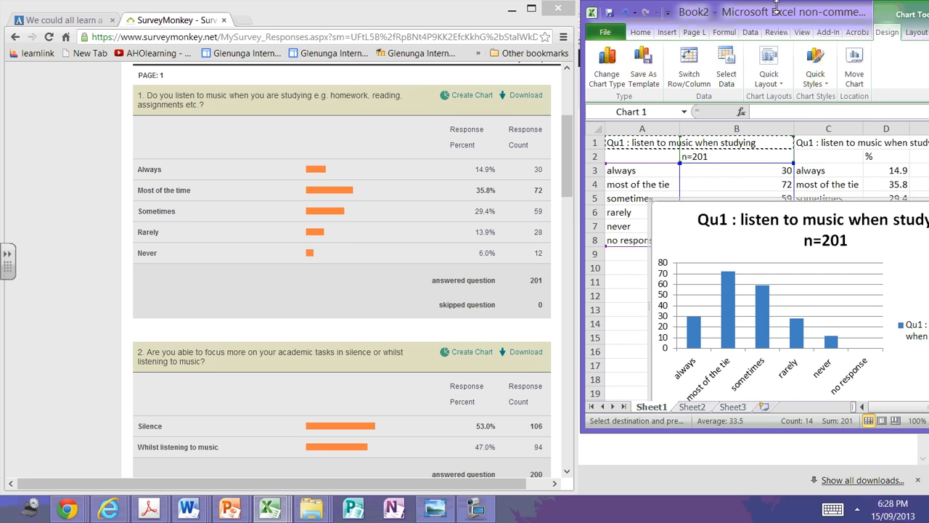
pyautogui.moveTo(778, 13); pyautogui.dragTo(361, 0)
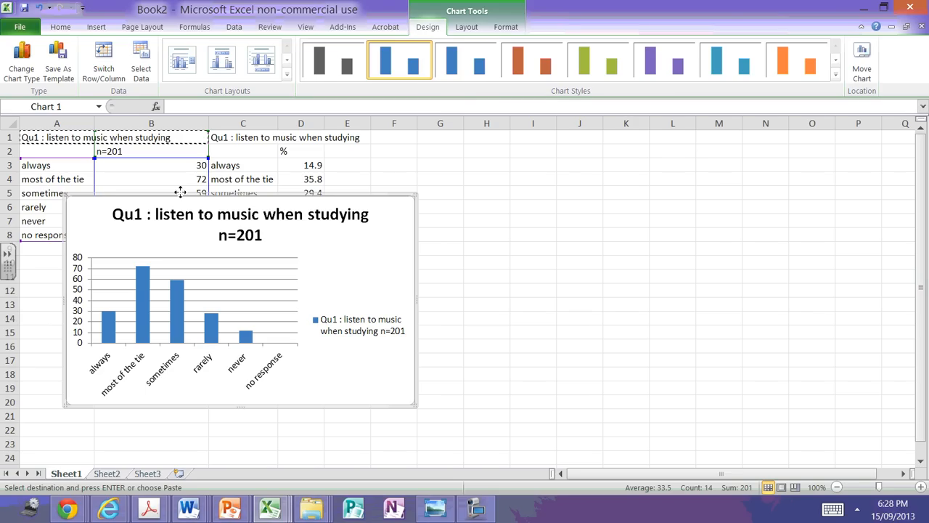
pyautogui.moveTo(180, 192); pyautogui.dragTo(457, 137)
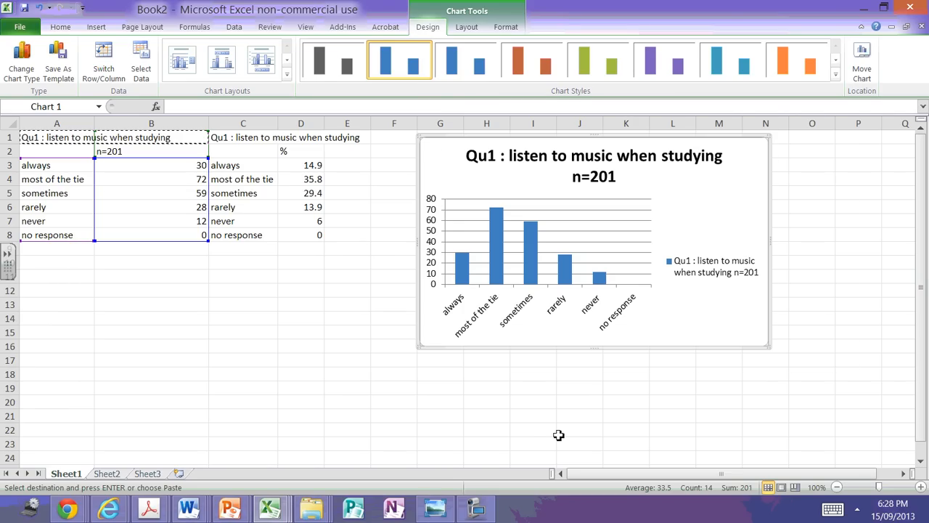
# Step: Fill all columns of the question 1 count chart with a pale lavender theme colour
pyautogui.click(464, 269)
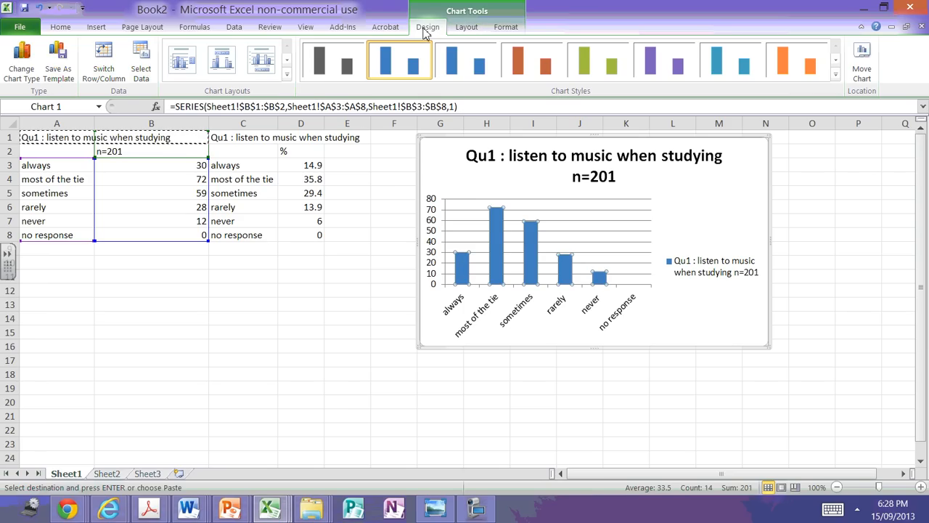
pyautogui.click(504, 27)
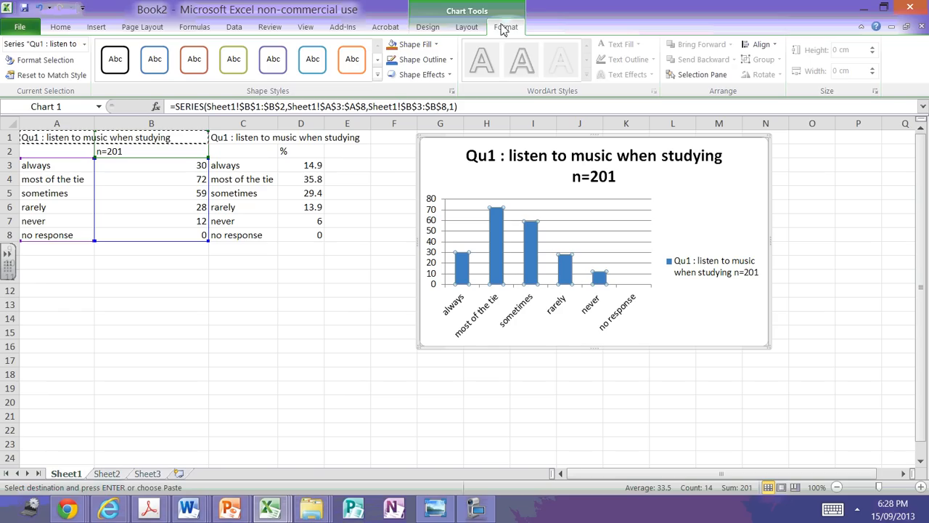
pyautogui.click(436, 45)
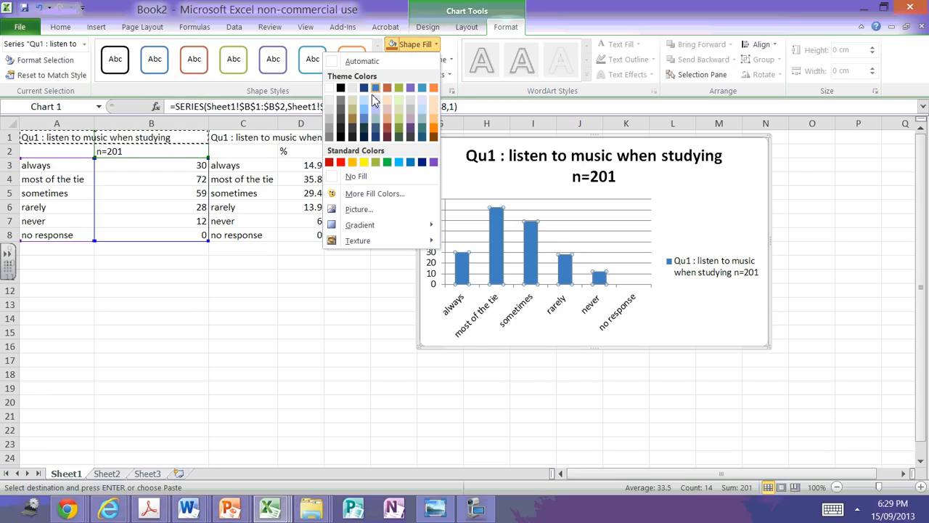
pyautogui.click(376, 100)
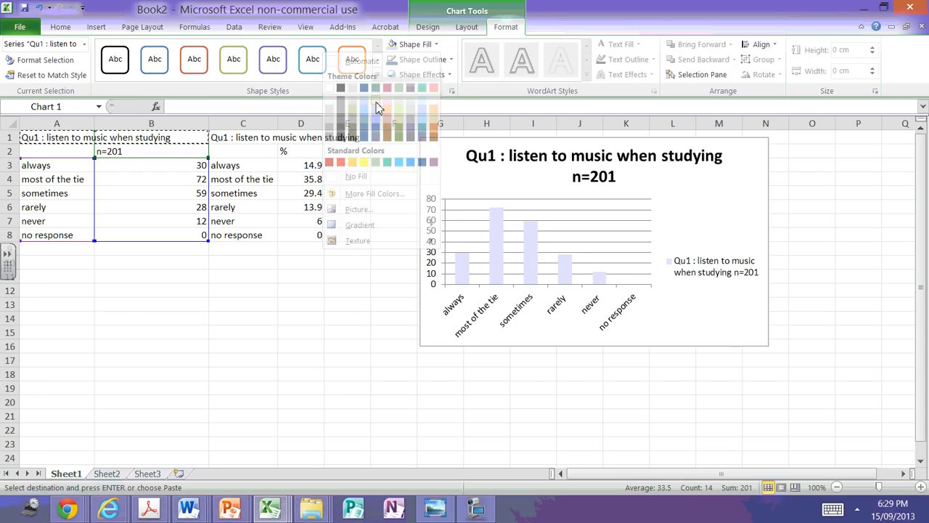
# Step: Select only the "always" column in the count chart and fill it light orange
pyautogui.click(464, 275)
pyautogui.doubleClick(465, 276)
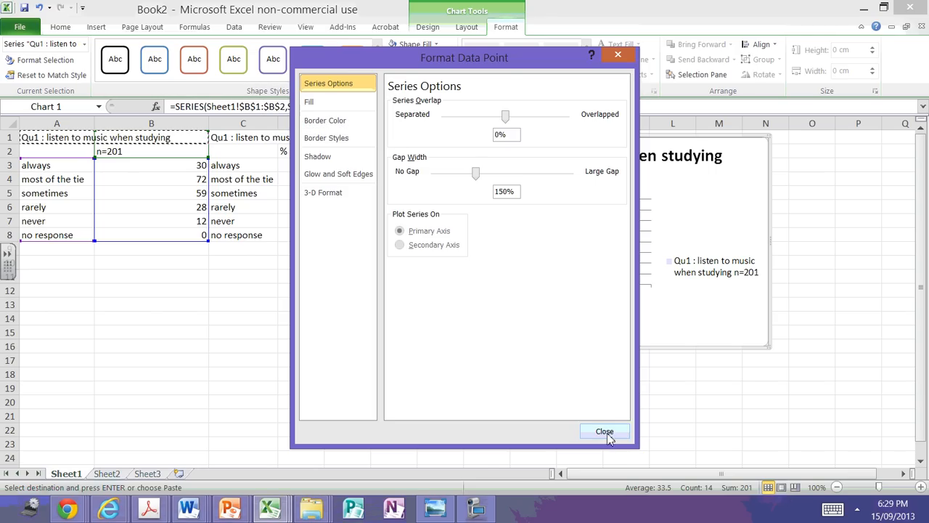
pyautogui.click(606, 431)
pyautogui.click(413, 44)
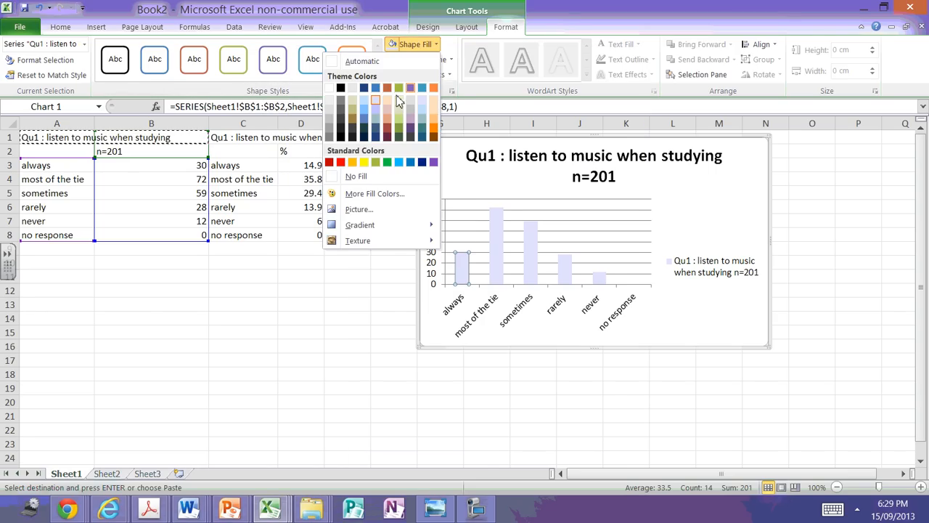
pyautogui.click(390, 104)
# Step: Select only the "most of the tie" column in the count chart and fill it light olive green
pyautogui.click(506, 225)
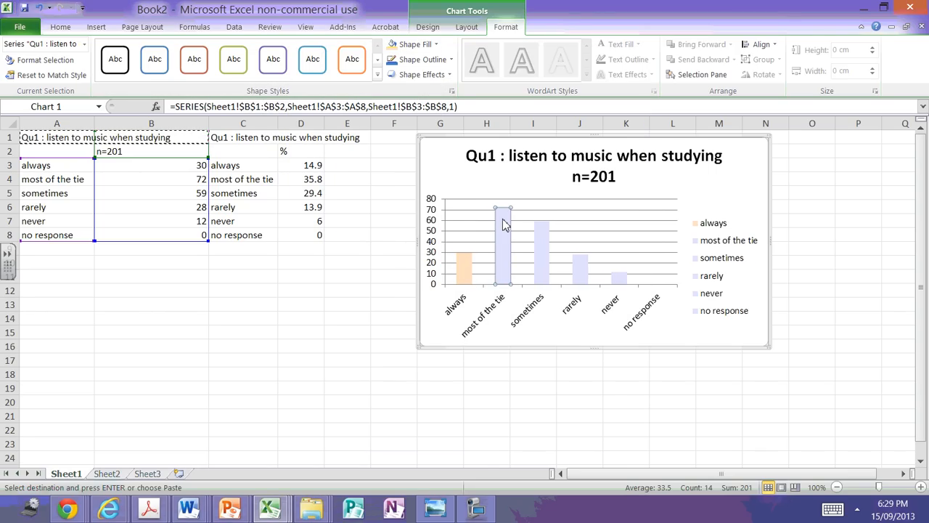
pyautogui.hotkey('ctrl', '1')
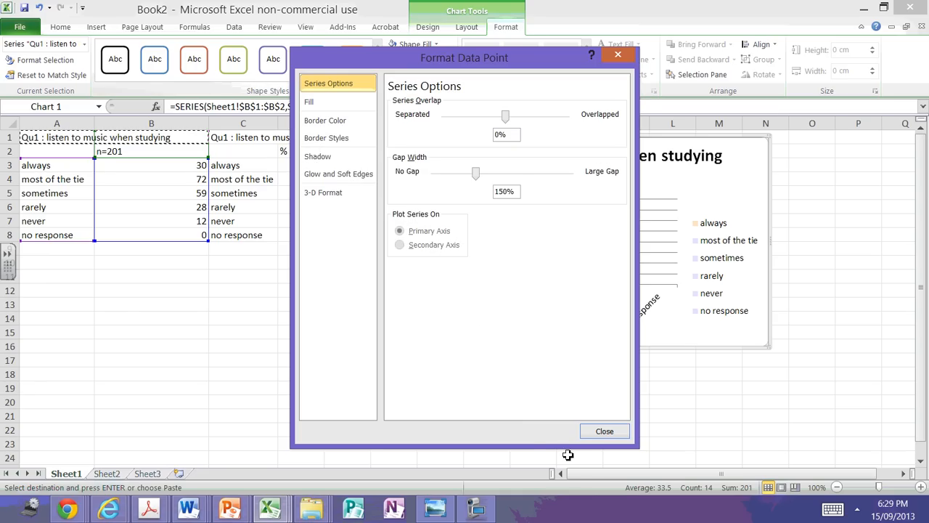
pyautogui.click(602, 431)
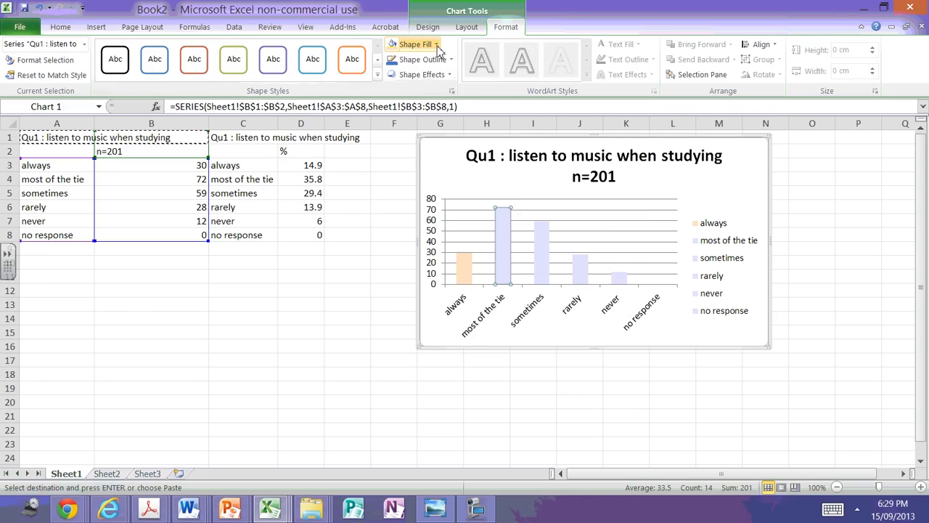
pyautogui.click(414, 45)
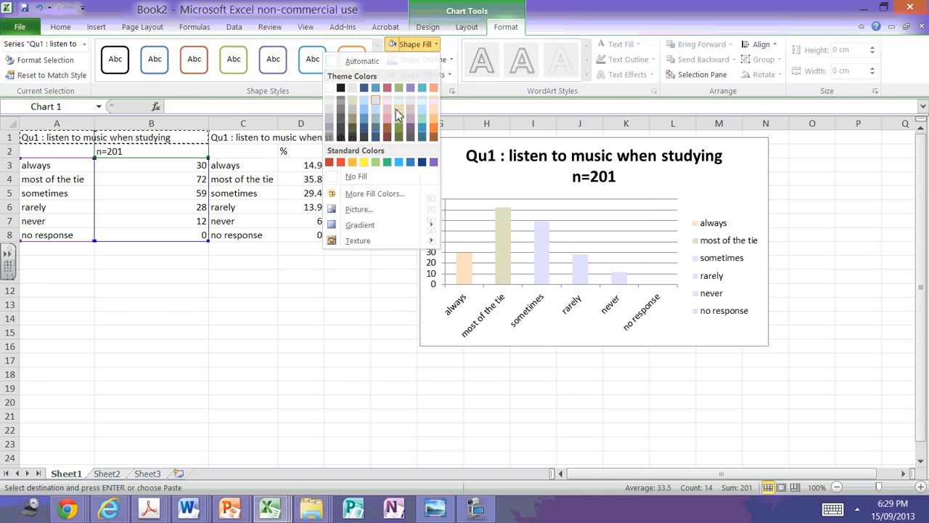
pyautogui.click(398, 110)
# Step: Fill the "sometimes" column of the count chart with a muted purple theme colour
pyautogui.click(542, 269)
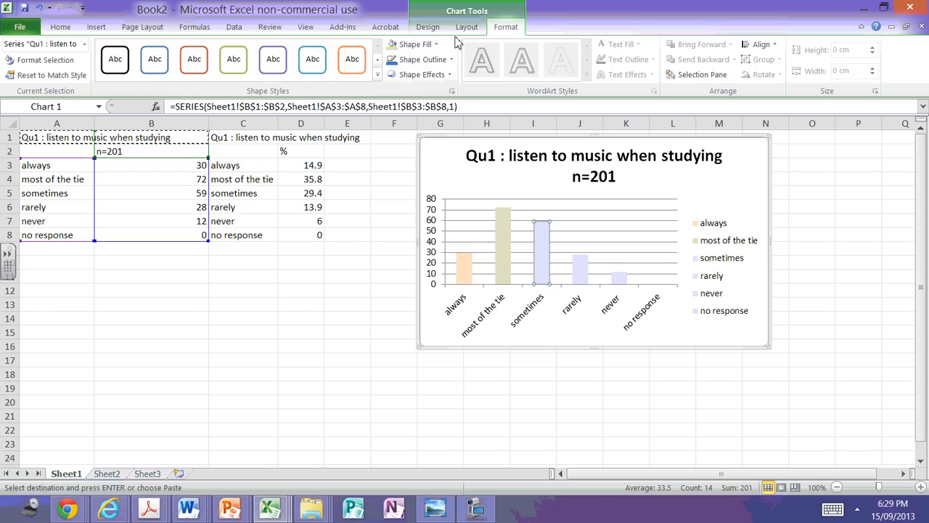
pyautogui.click(419, 44)
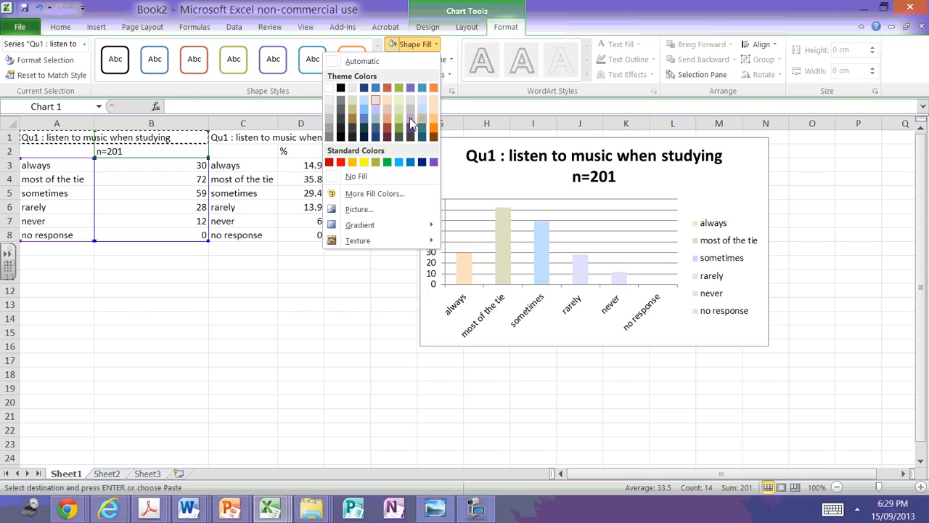
pyautogui.click(410, 122)
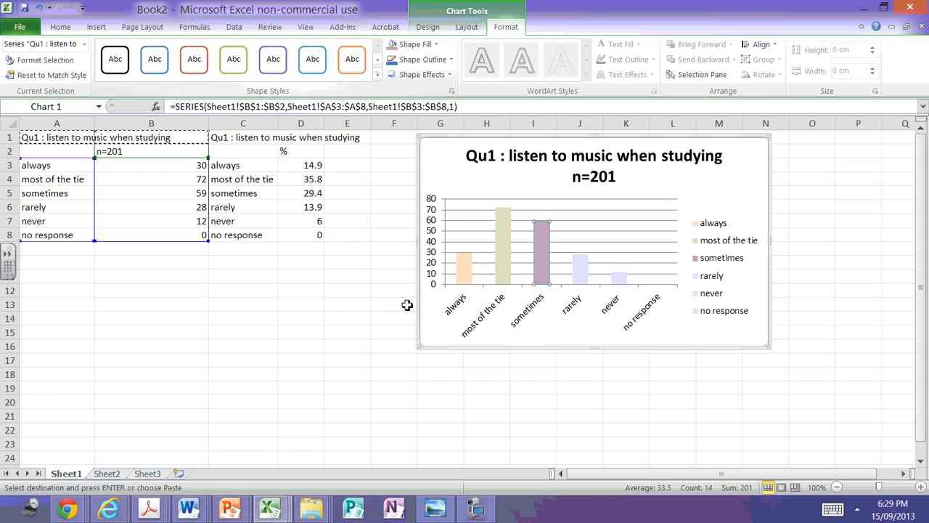
pyautogui.click(382, 396)
pyautogui.click(516, 225)
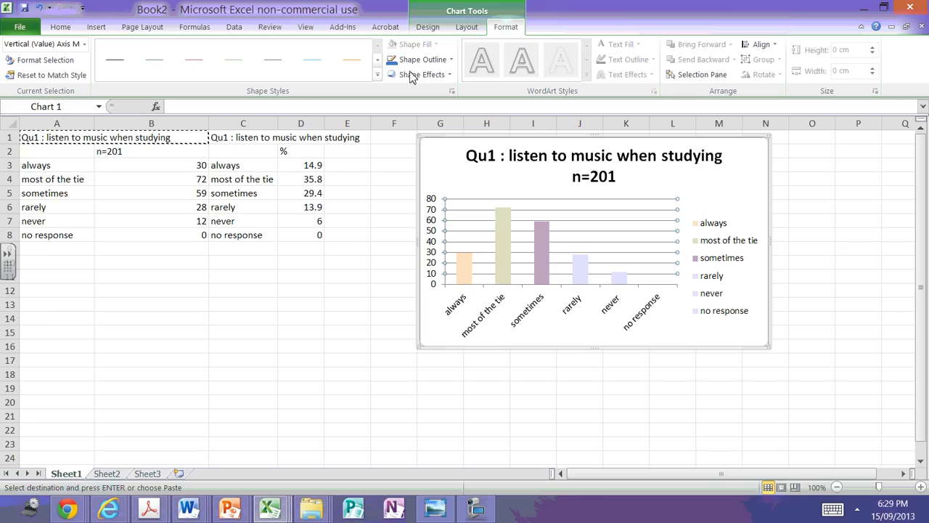
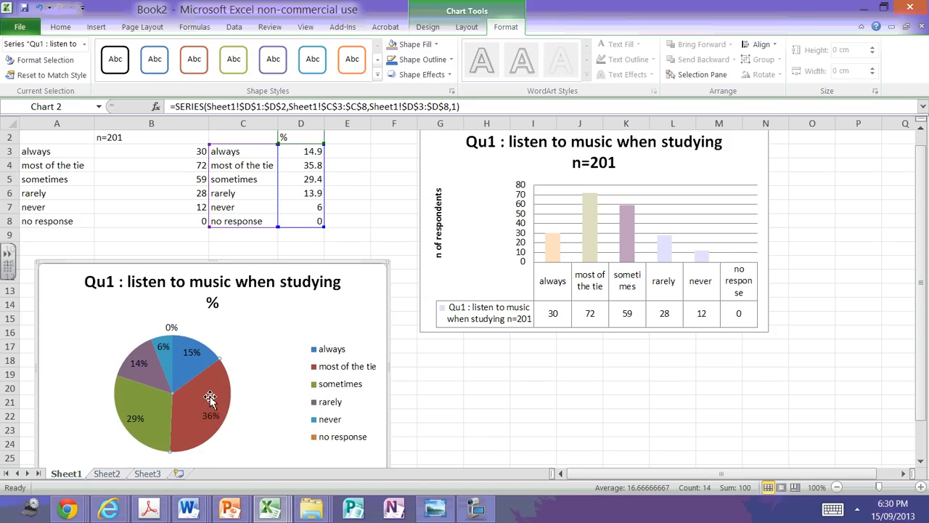
# Step: Fill the pie chart's "most of the tie" slice pale lavender and its "rarely" slice greyish teal
pyautogui.click(438, 46)
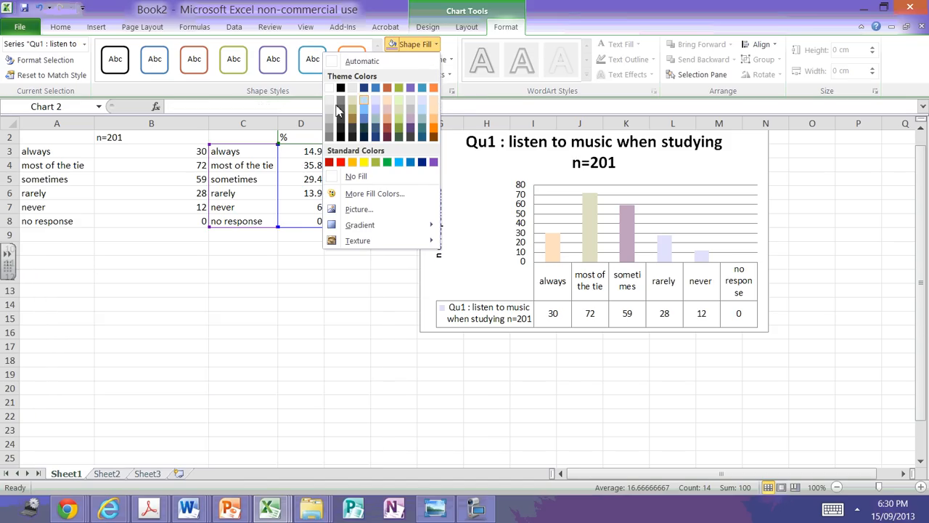
pyautogui.click(423, 103)
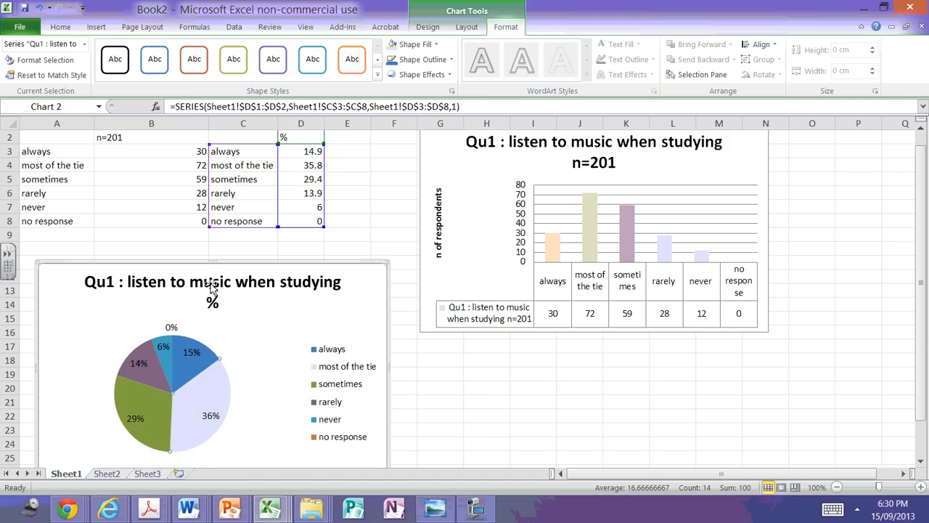
pyautogui.click(145, 377)
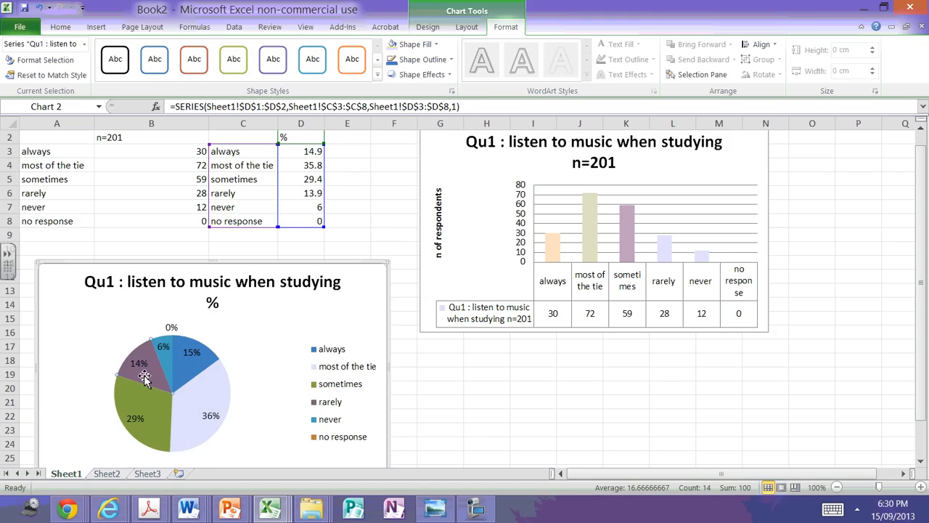
pyautogui.click(438, 45)
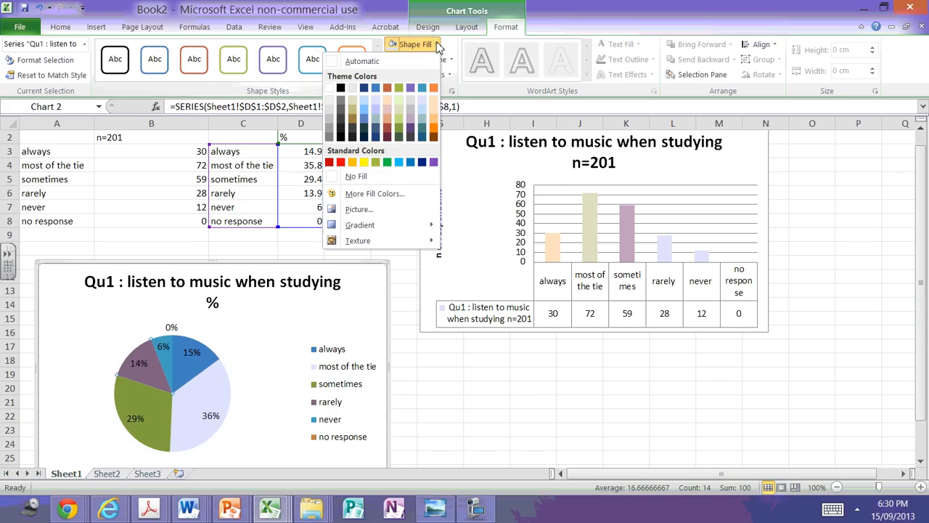
pyautogui.click(421, 114)
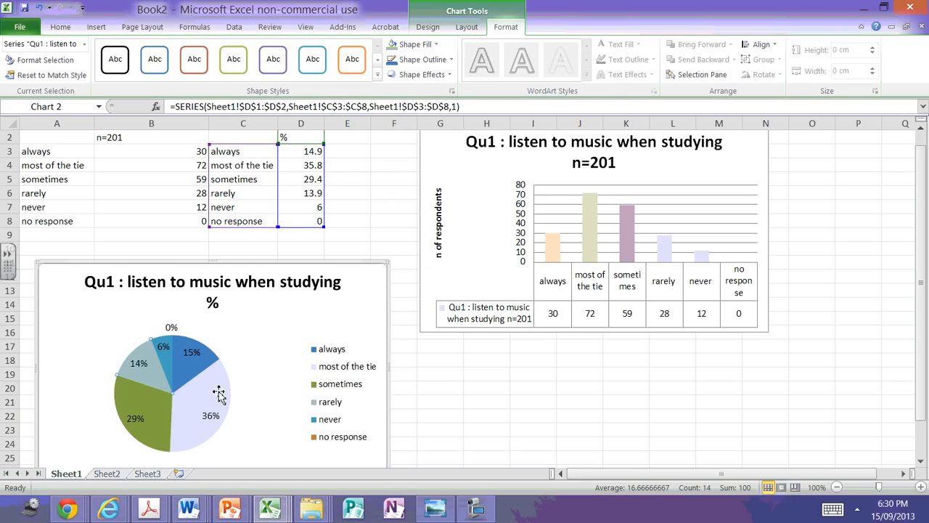
# Step: Try a dark teal fill on the pie chart's "sometimes" slice and undo it
pyautogui.click(145, 404)
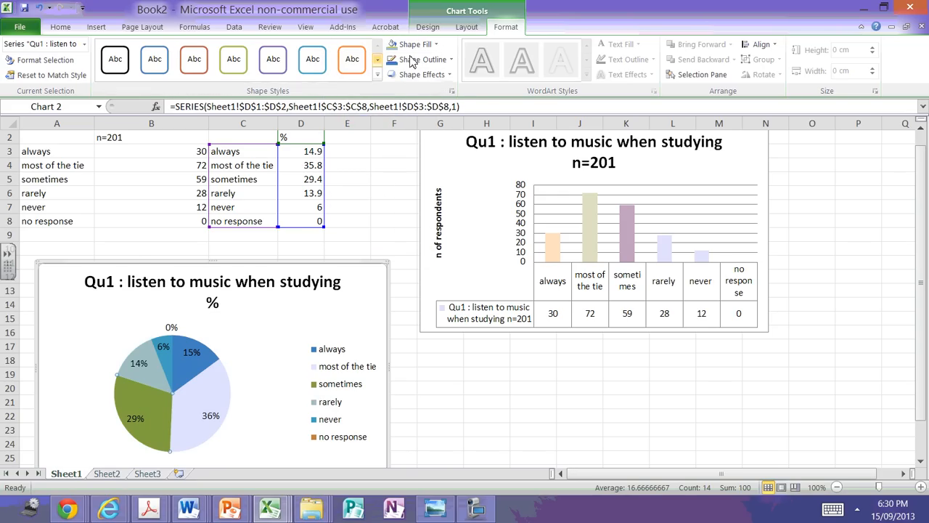
pyautogui.click(437, 45)
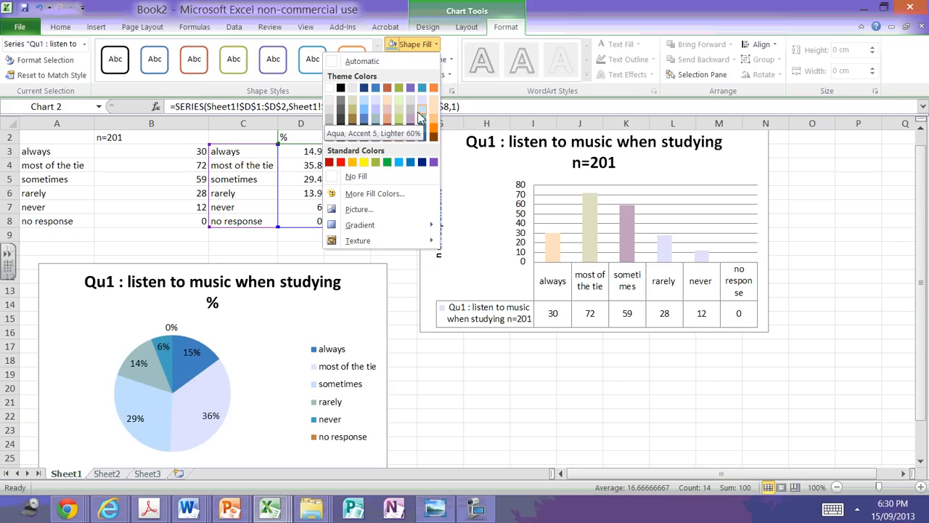
pyautogui.click(423, 129)
pyautogui.click(262, 357)
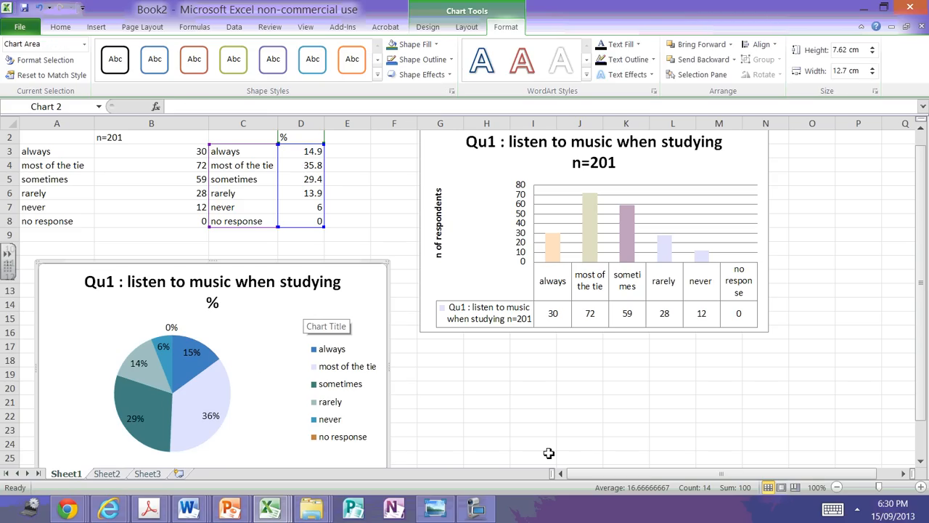
pyautogui.click(465, 388)
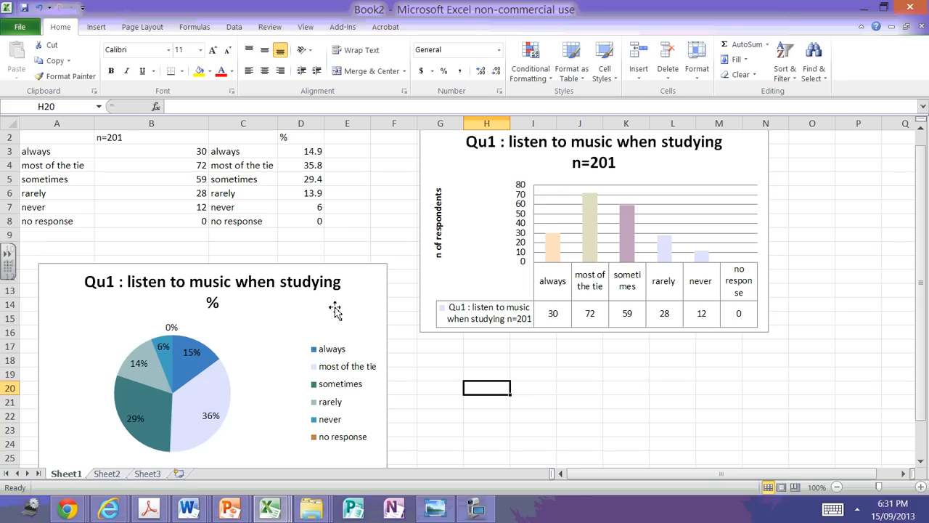
pyautogui.click(44, 7)
# Step: Minimize the workbook, maximize the SurveyMonkey browser window and look over the Response Summary for questions 1 and 2
pyautogui.moveTo(388, 9); pyautogui.dragTo(928, 9)
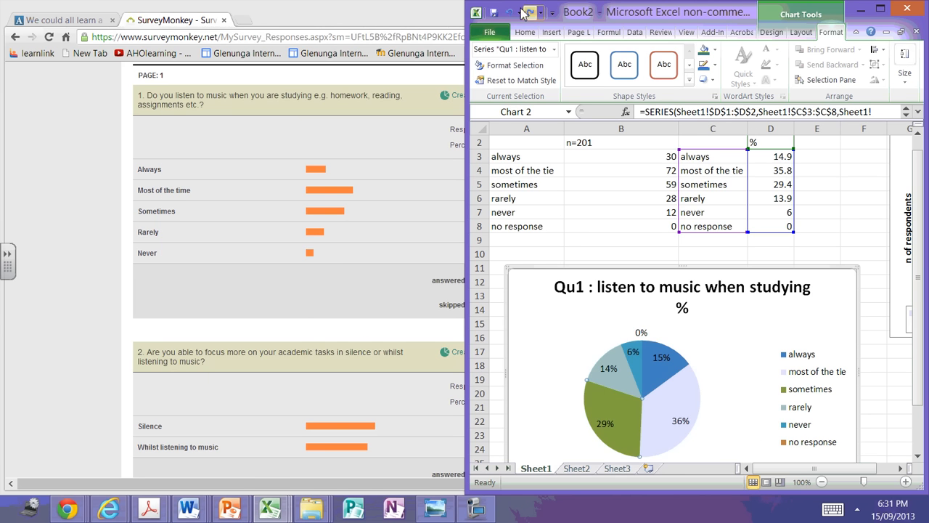
pyautogui.click(857, 8)
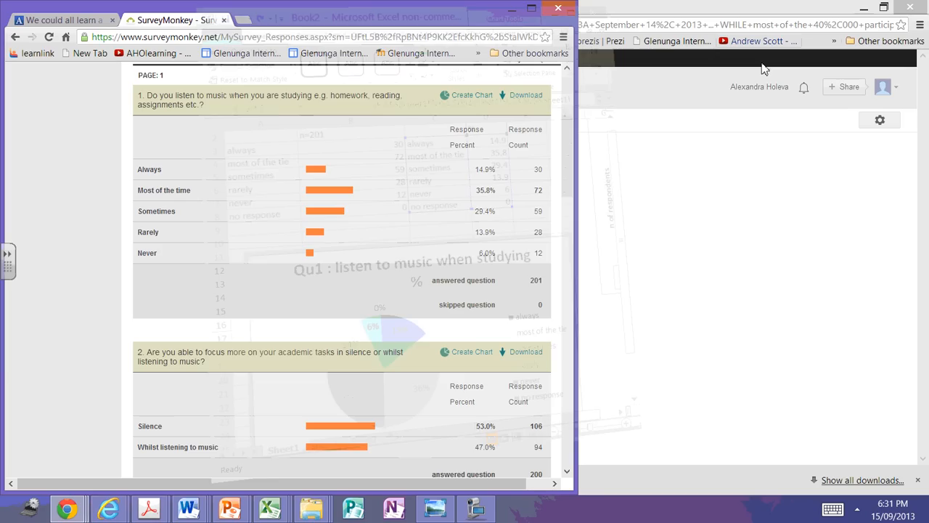
pyautogui.click(532, 8)
pyautogui.moveTo(925, 159); pyautogui.dragTo(839, 162)
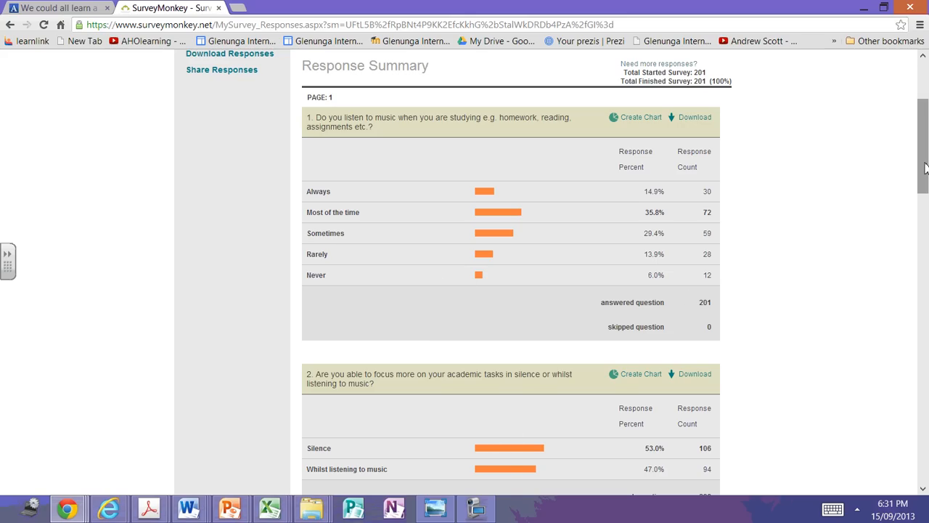
# Step: Switch back to Book2 in Excel, maximize it and review the question 1 counts in B3:B8 alongside the charts
pyautogui.moveTo(271, 508)
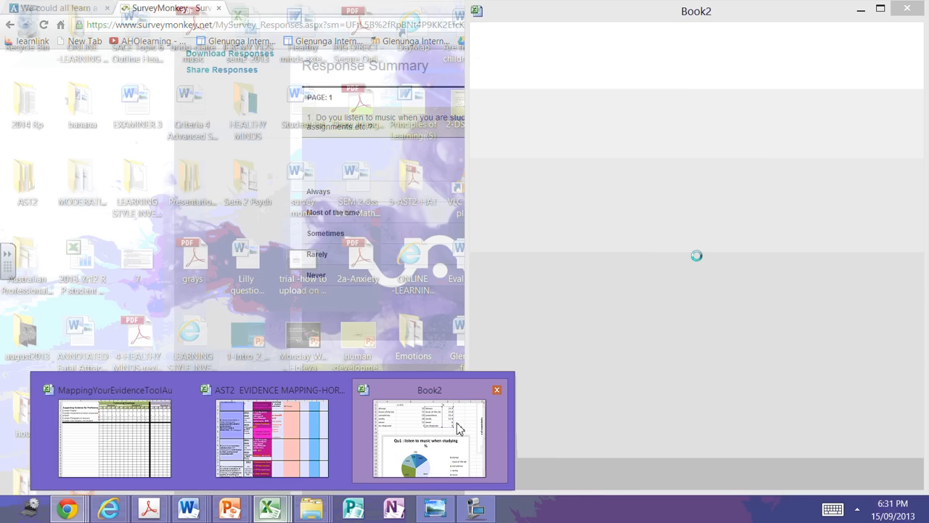
pyautogui.click(491, 438)
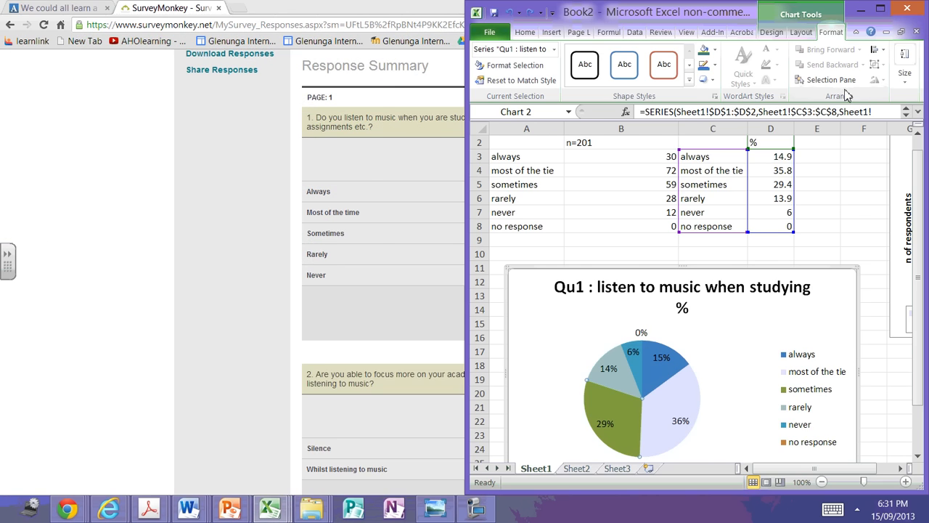
pyautogui.click(881, 9)
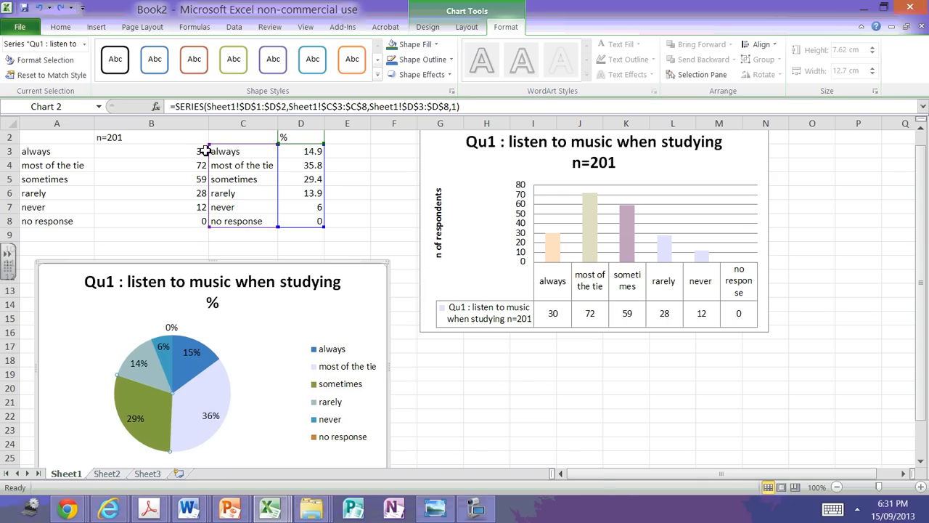
pyautogui.moveTo(190, 153); pyautogui.dragTo(187, 215)
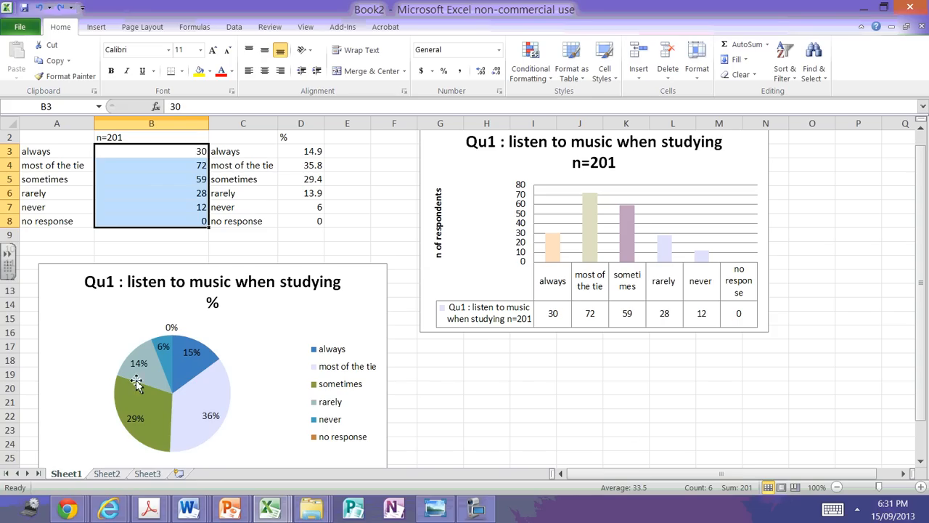
pyautogui.click(577, 443)
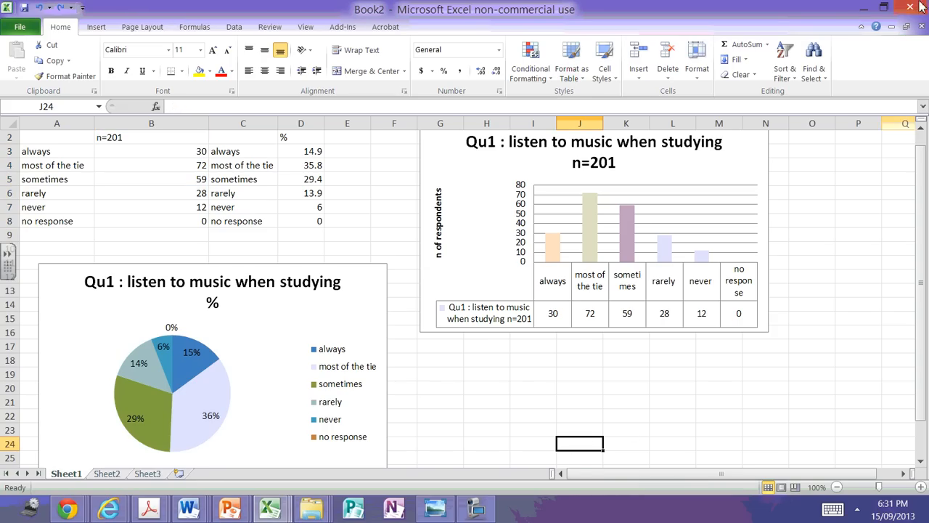
# Step: Switch from Excel to the SurveyMonkey Response Summary and expand the responses to question 6 about the favourite subject
pyautogui.click(865, 10)
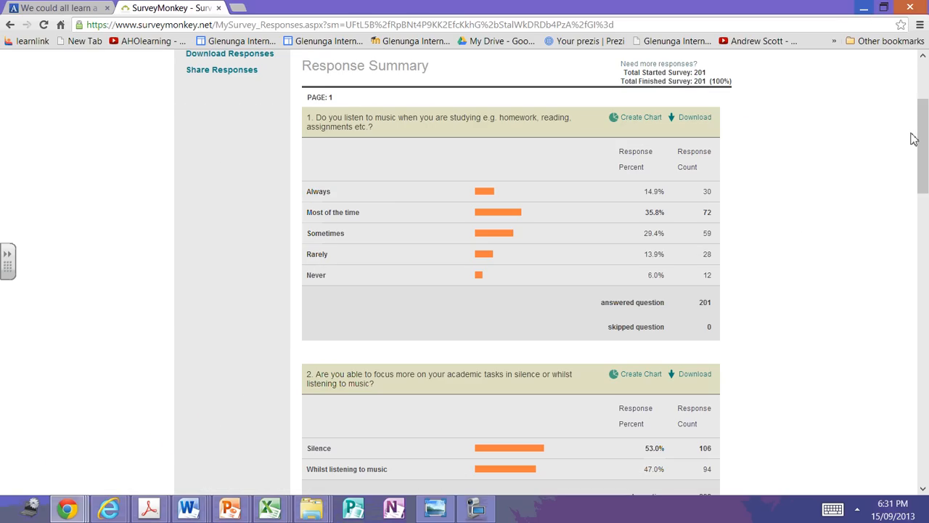
pyautogui.moveTo(917, 145); pyautogui.dragTo(926, 219)
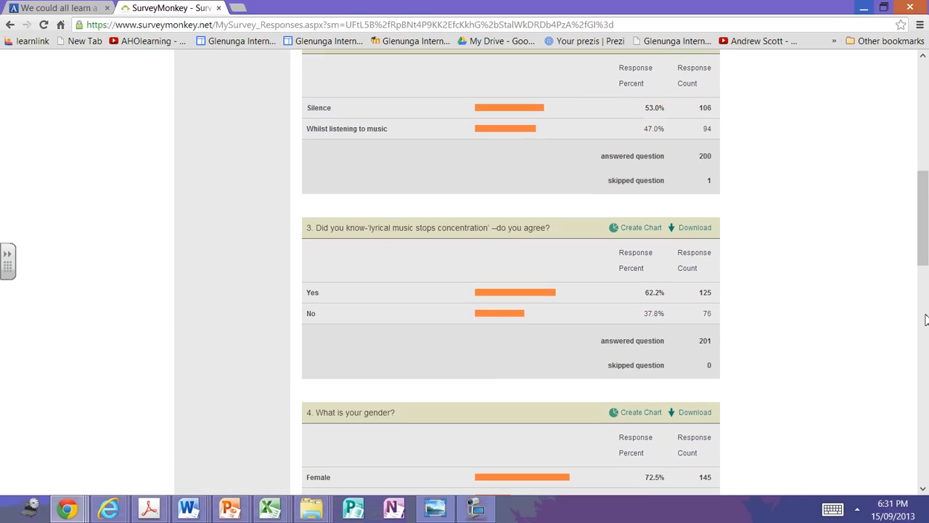
pyautogui.moveTo(925, 254); pyautogui.dragTo(925, 366)
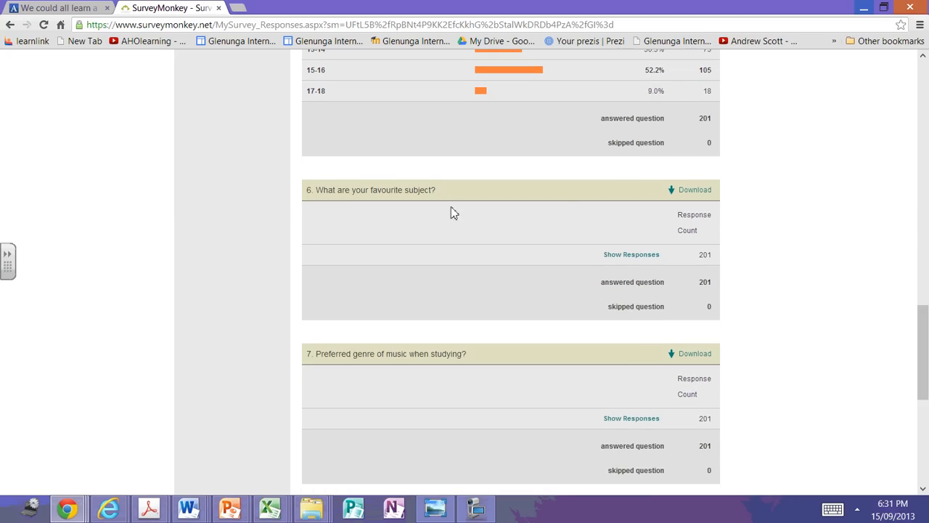
pyautogui.click(632, 256)
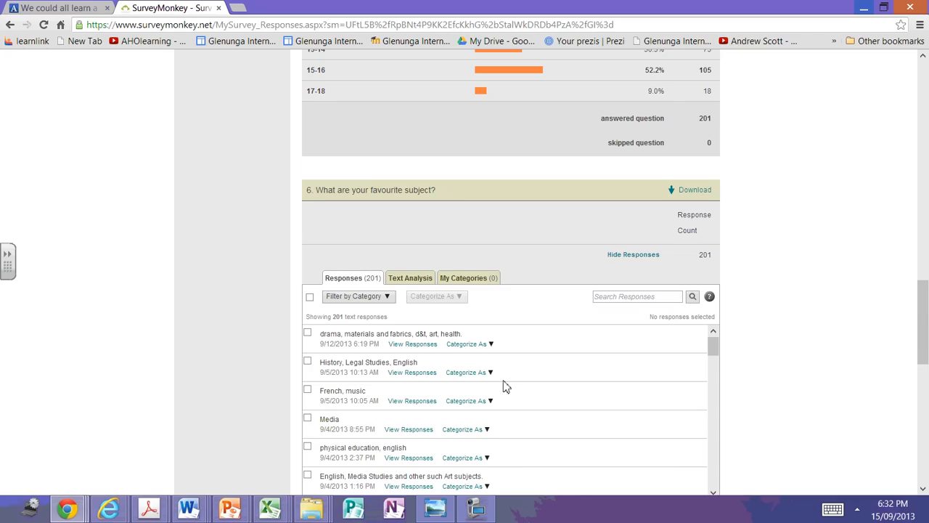
# Step: Show the text analysis word cloud for the question 6 responses
pyautogui.moveTo(922, 320); pyautogui.dragTo(900, 321)
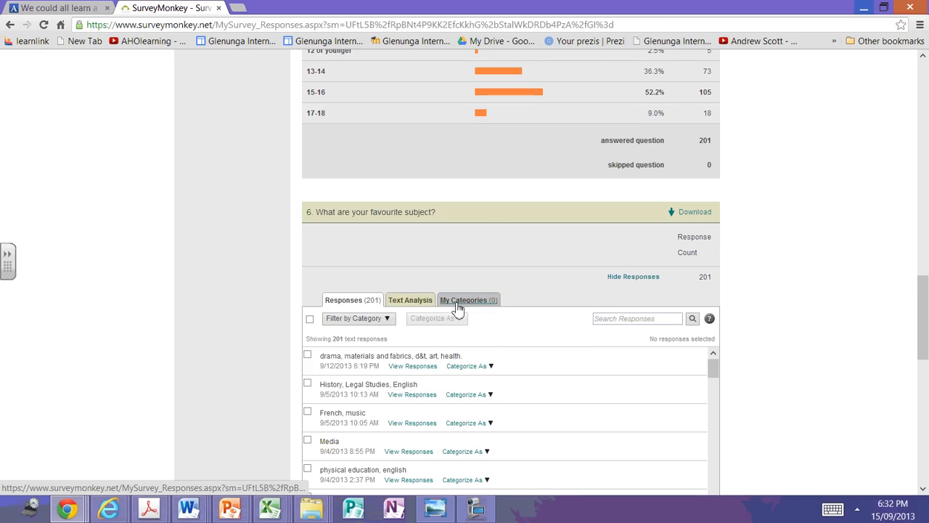
pyautogui.click(427, 306)
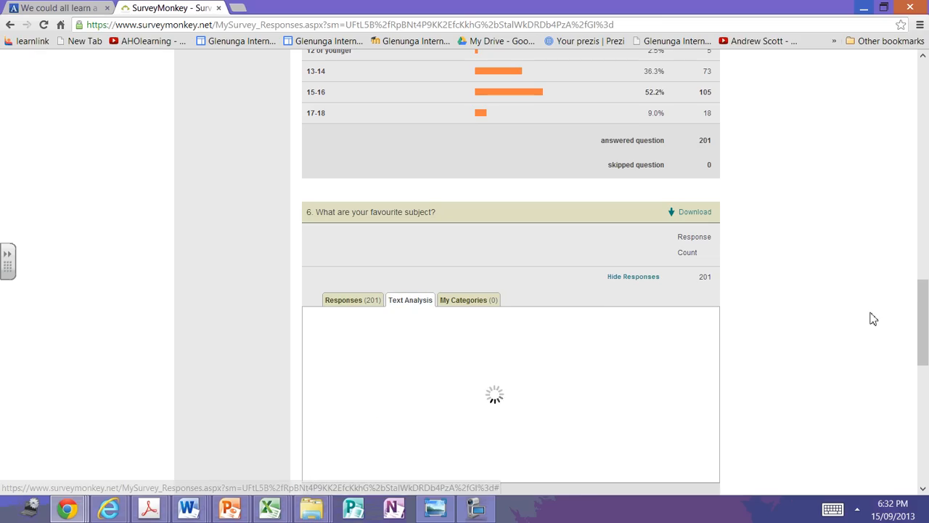
pyautogui.moveTo(926, 320); pyautogui.dragTo(926, 343)
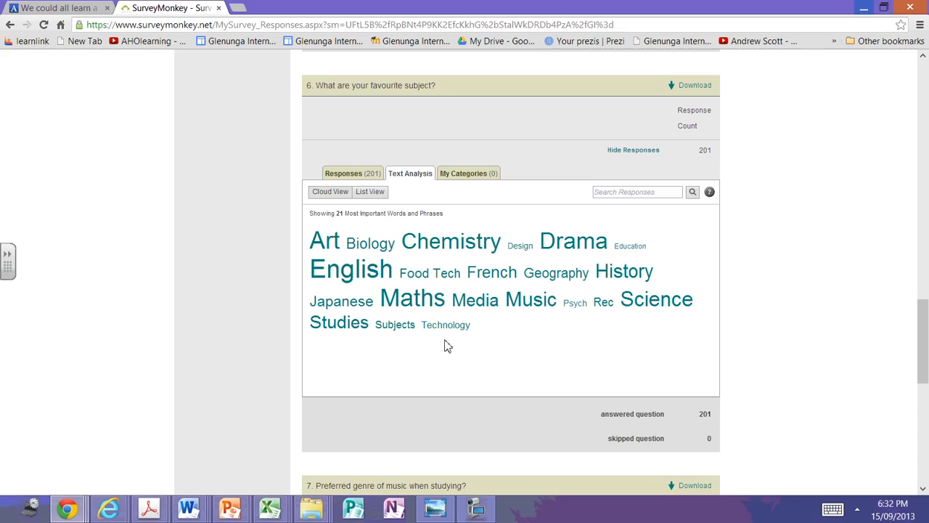
# Step: Check how often Art and Maths occur in the word cloud, viewing the responses that mention Maths
pyautogui.click(322, 246)
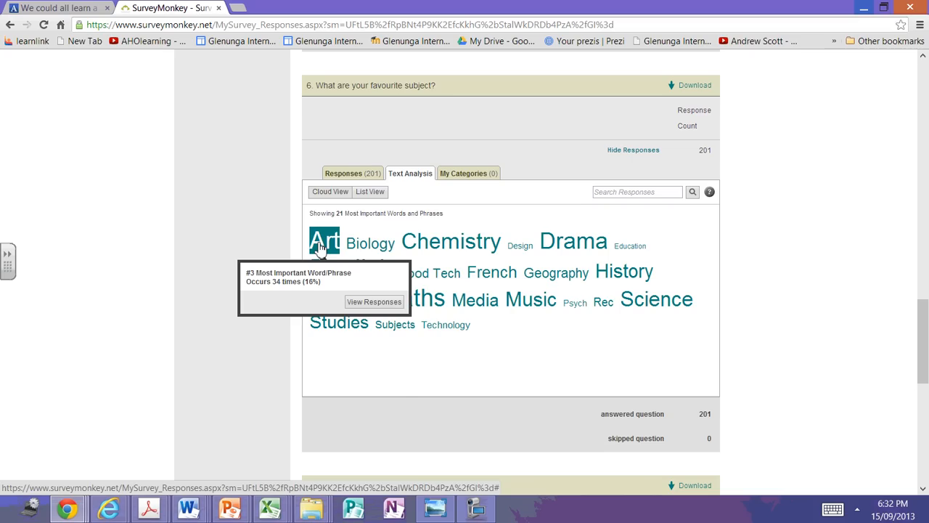
pyautogui.moveTo(346, 280)
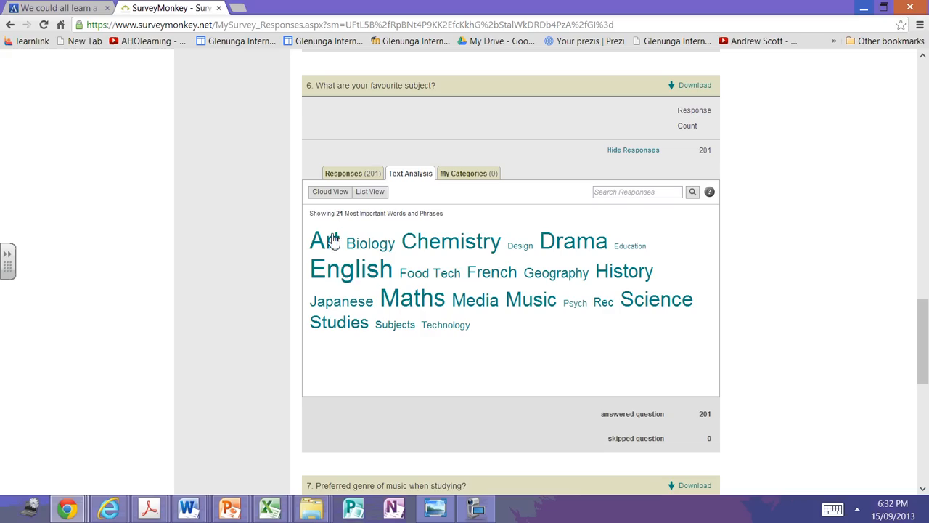
pyautogui.click(410, 303)
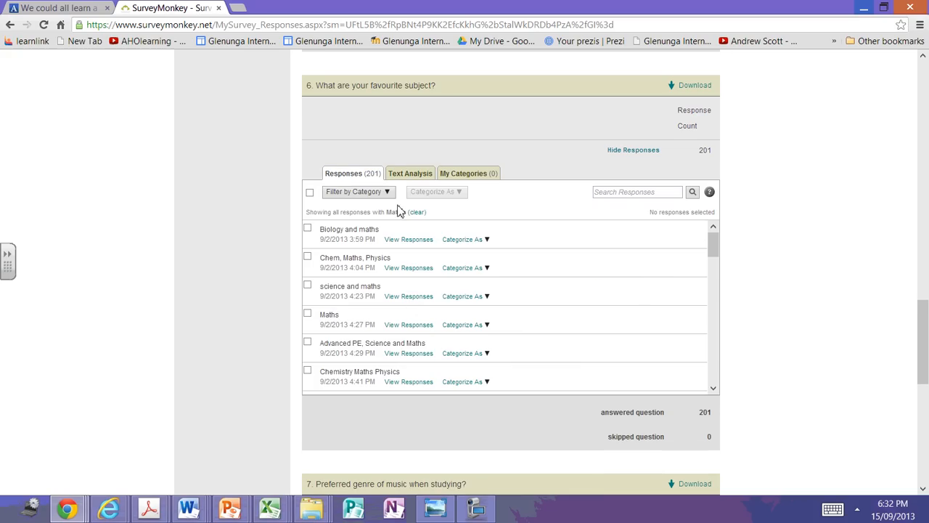
pyautogui.click(397, 176)
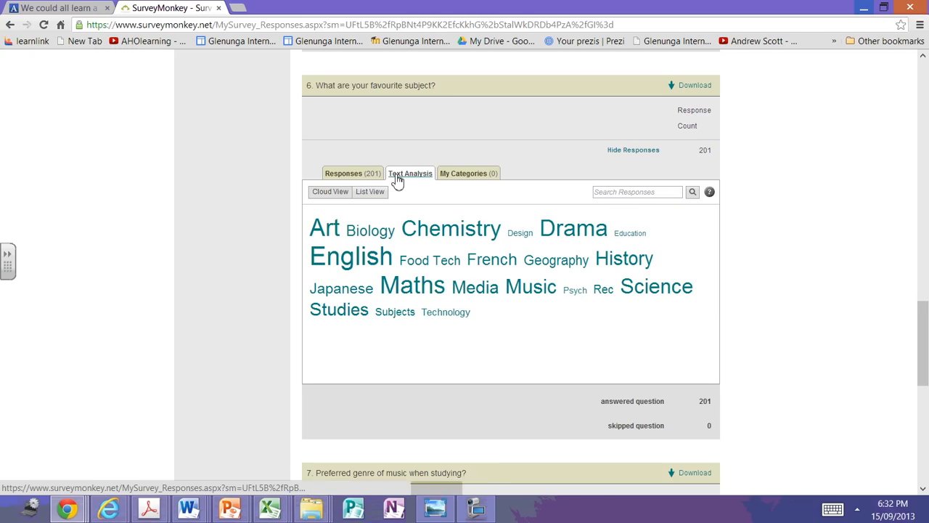
pyautogui.click(398, 288)
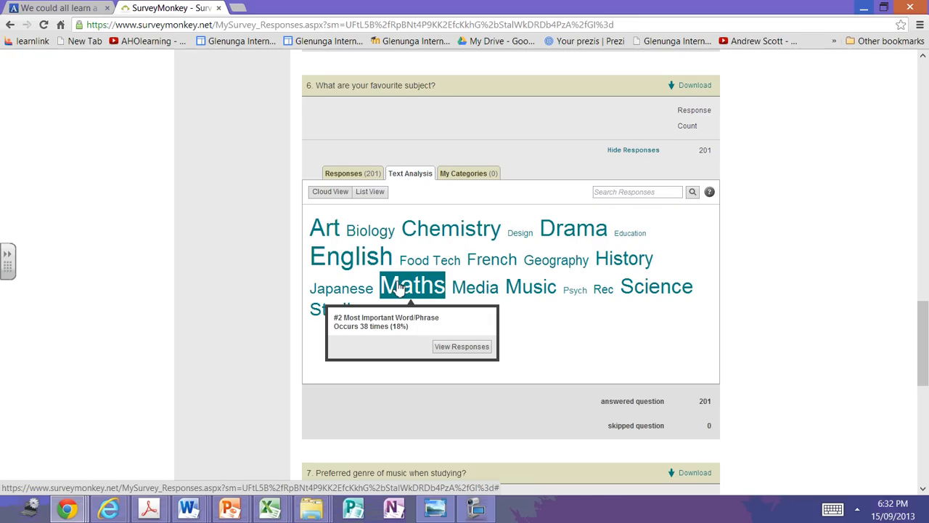
# Step: View the question 6 responses mentioning English, return to the word cloud and compare the occurrences of English and Maths
pyautogui.click(323, 264)
pyautogui.click(327, 262)
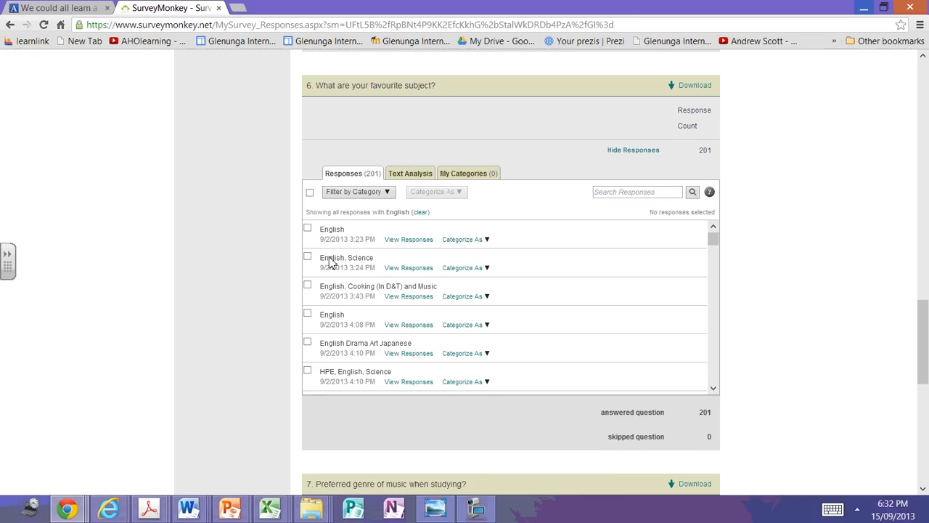
pyautogui.click(410, 174)
pyautogui.click(372, 260)
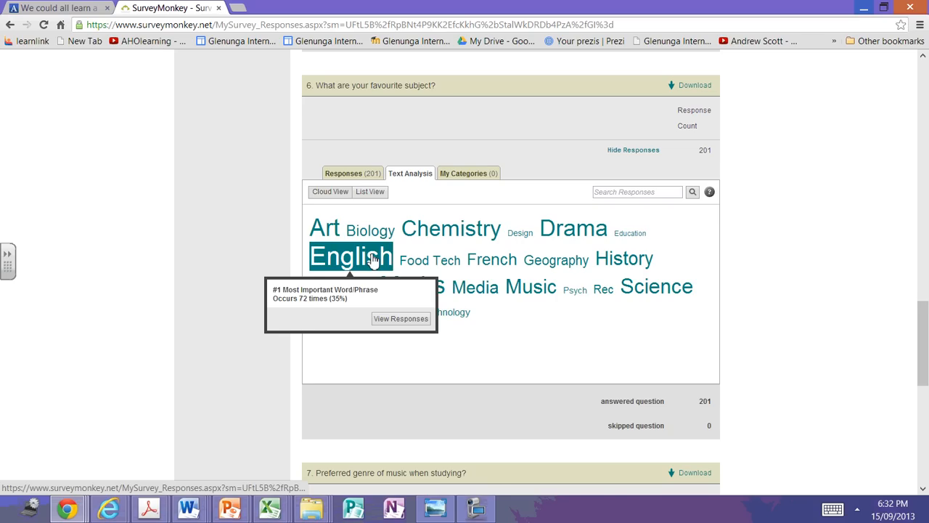
pyautogui.click(428, 288)
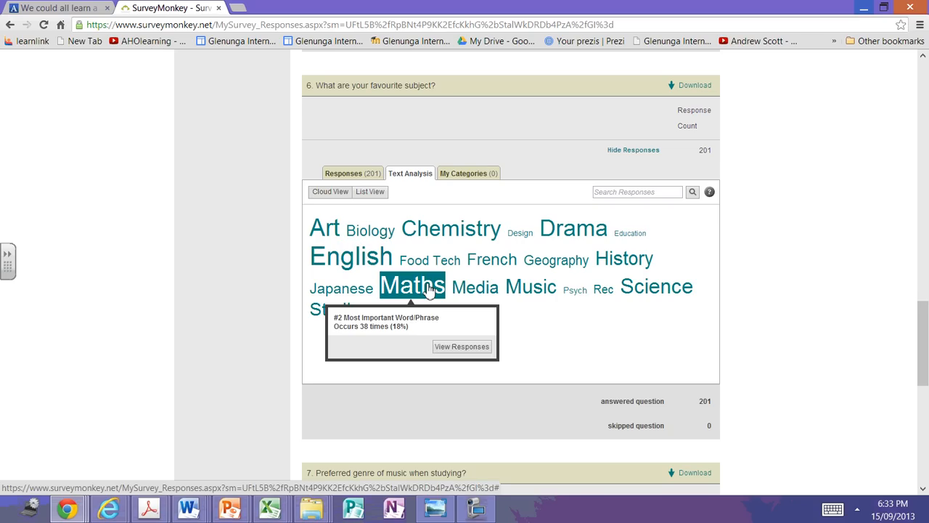
pyautogui.click(580, 296)
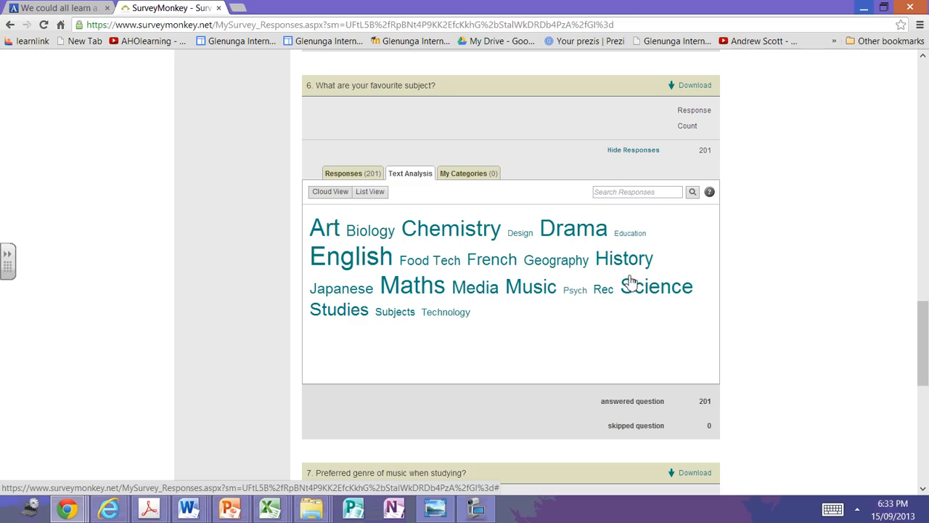
# Step: Examine the occurrence figures of other word cloud subjects, including Technology, Education and Japanese
pyautogui.moveTo(457, 320)
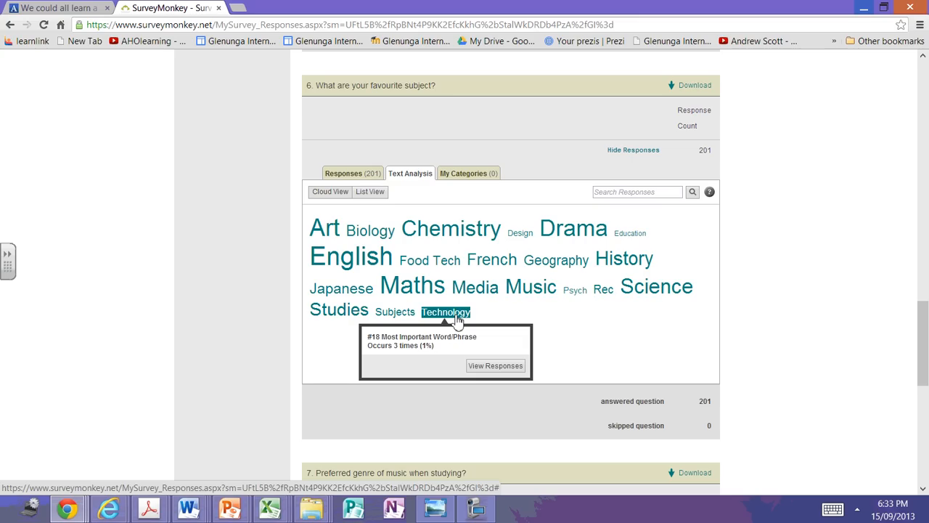
pyautogui.moveTo(579, 296)
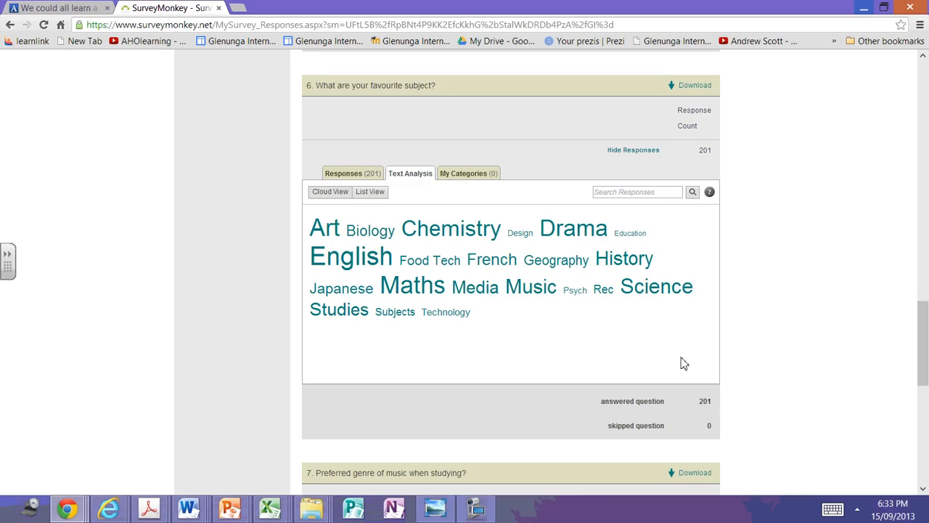
pyautogui.moveTo(520, 238)
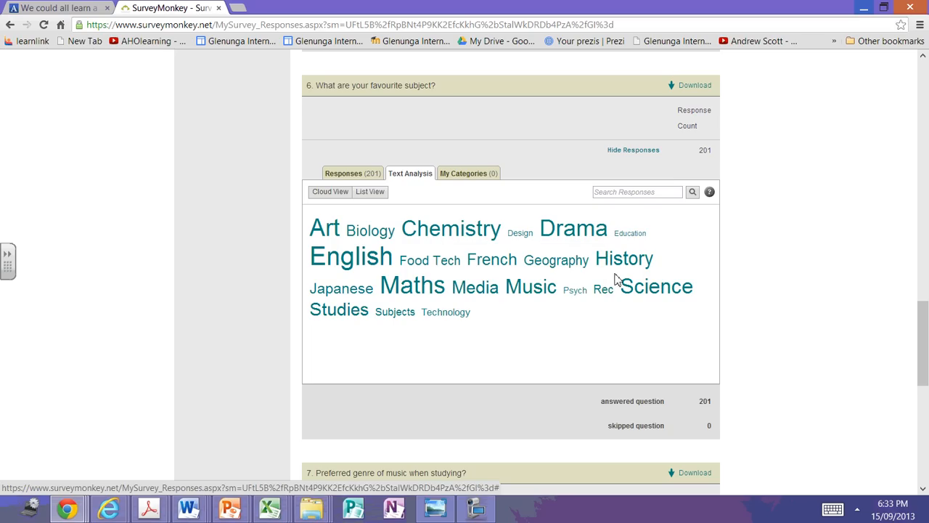
pyautogui.moveTo(635, 242)
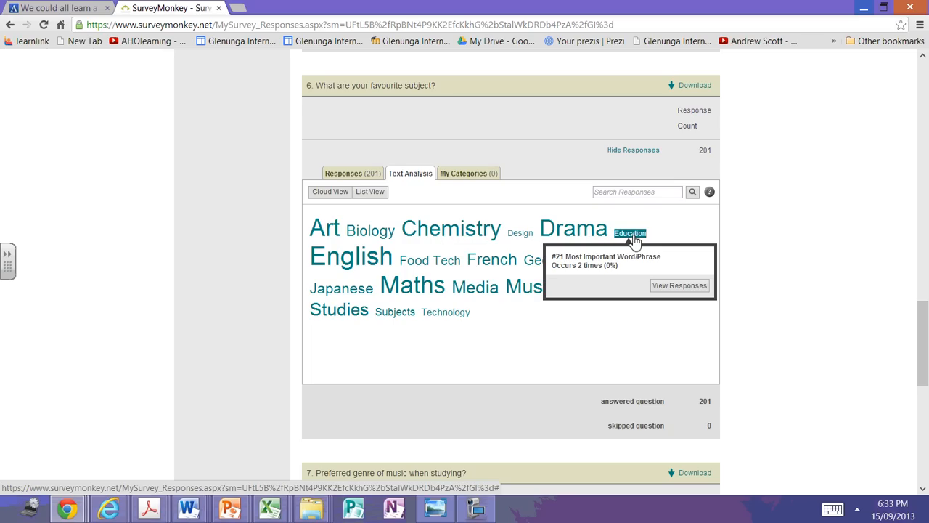
pyautogui.moveTo(346, 290)
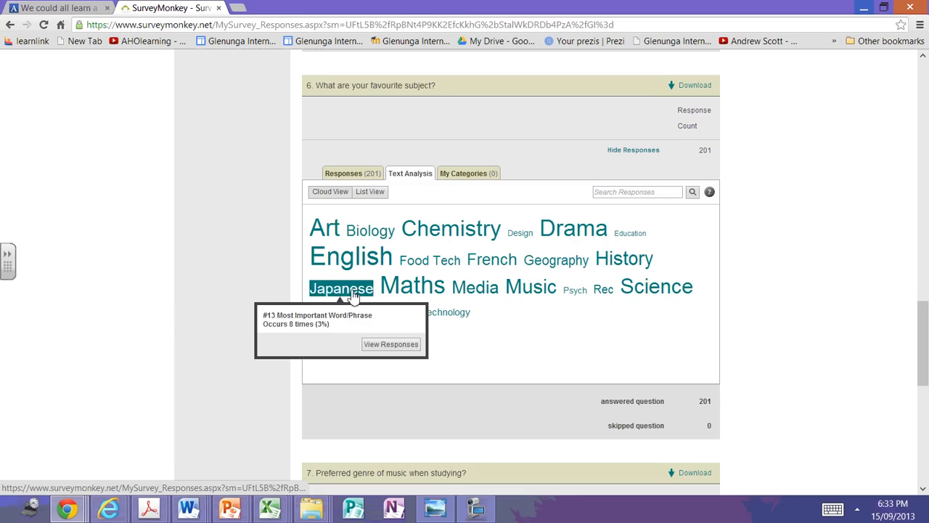
pyautogui.moveTo(673, 299)
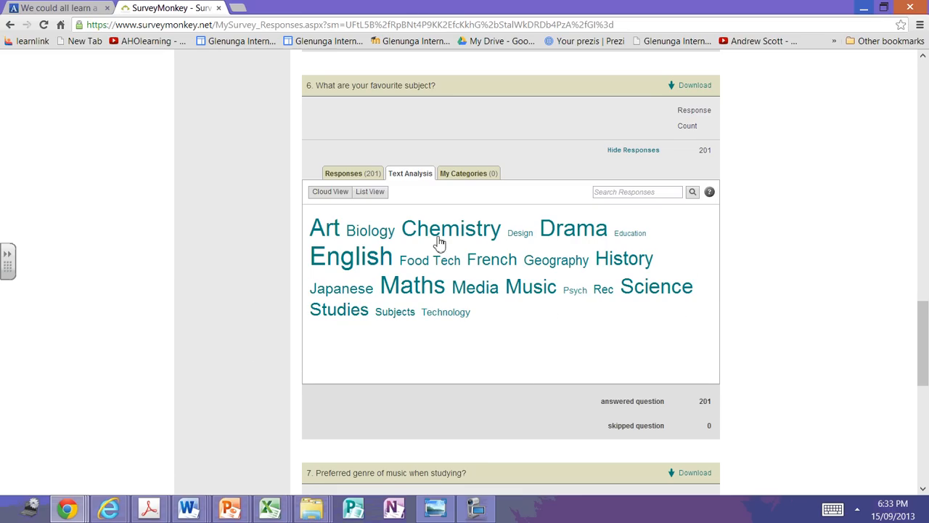
pyautogui.moveTo(435, 245)
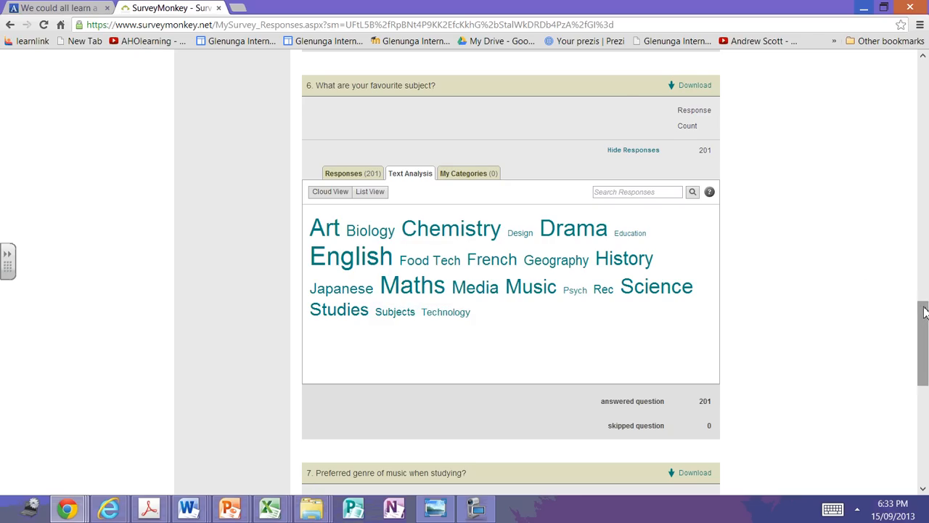
# Step: Start a new crosstab for the survey and name it "listen to music v English"
pyautogui.moveTo(922, 310); pyautogui.dragTo(920, 283)
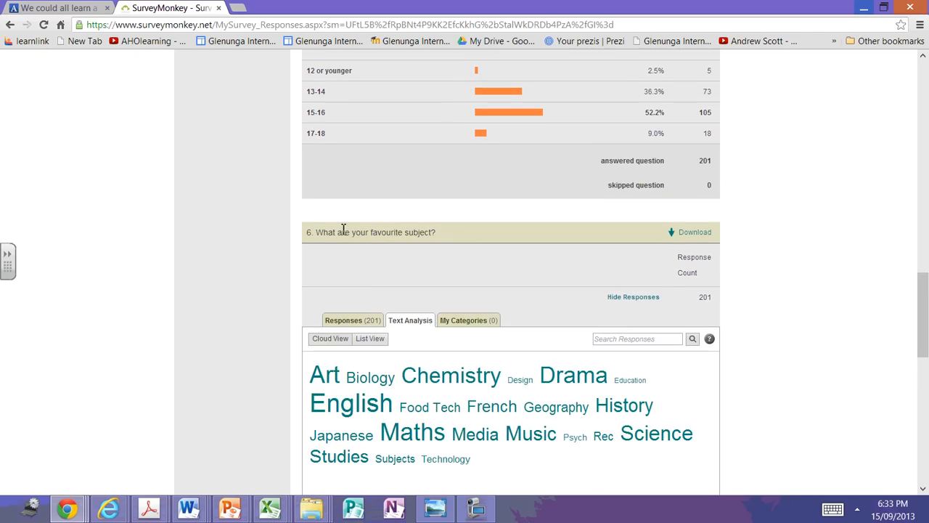
pyautogui.moveTo(923, 299); pyautogui.dragTo(862, 82)
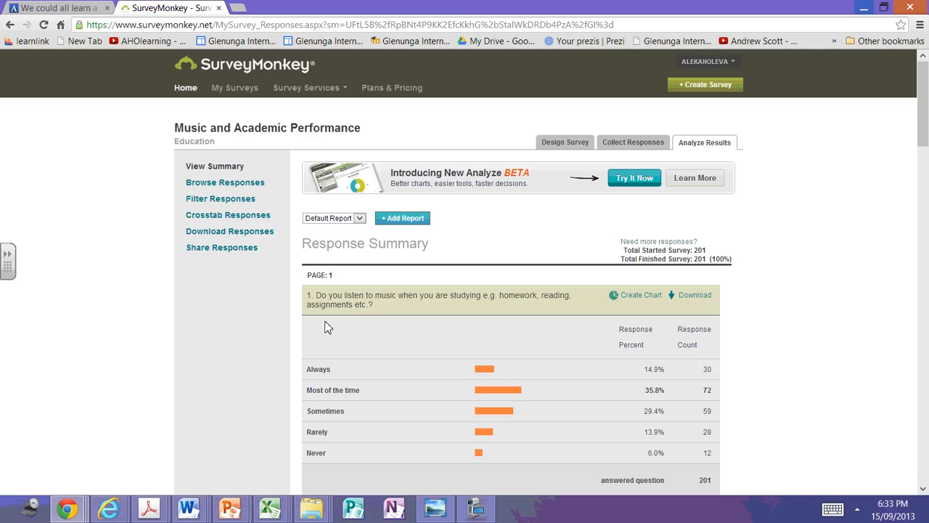
pyautogui.click(215, 218)
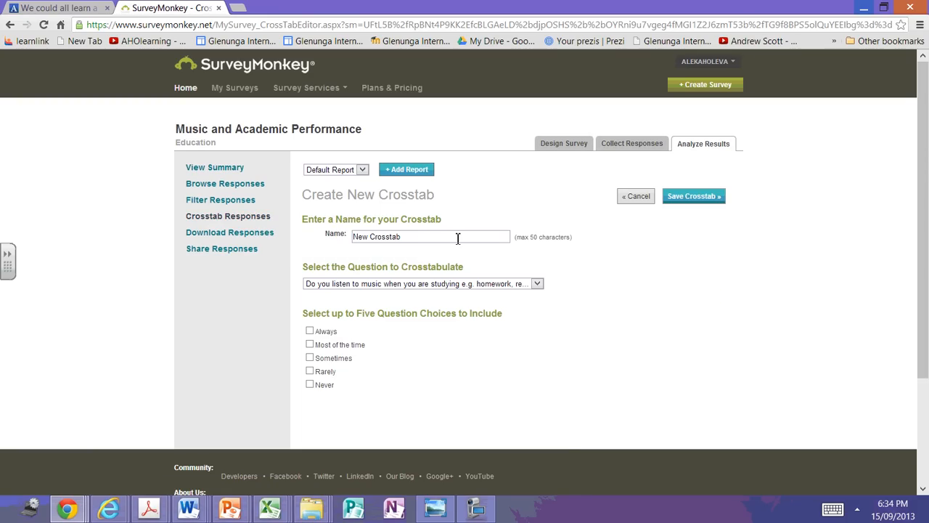
pyautogui.moveTo(445, 238); pyautogui.dragTo(338, 249)
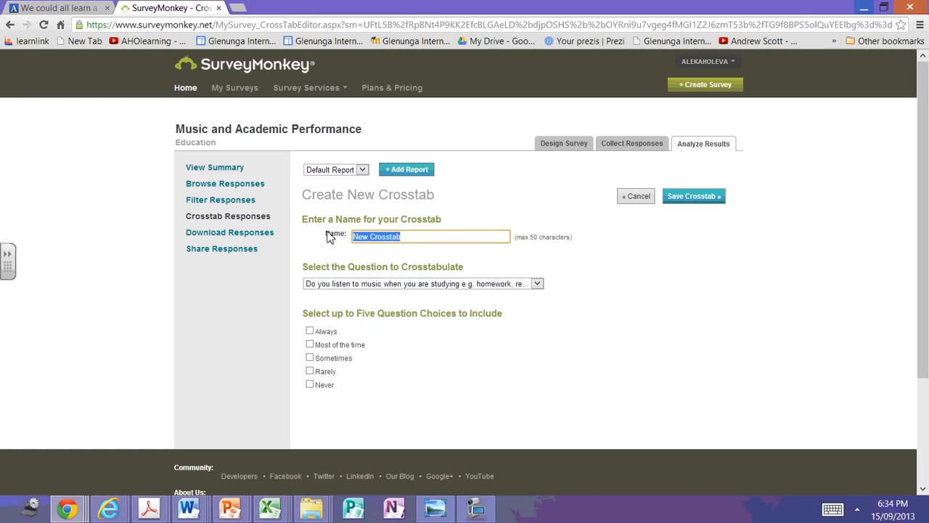
pyautogui.write('listen to music v English')
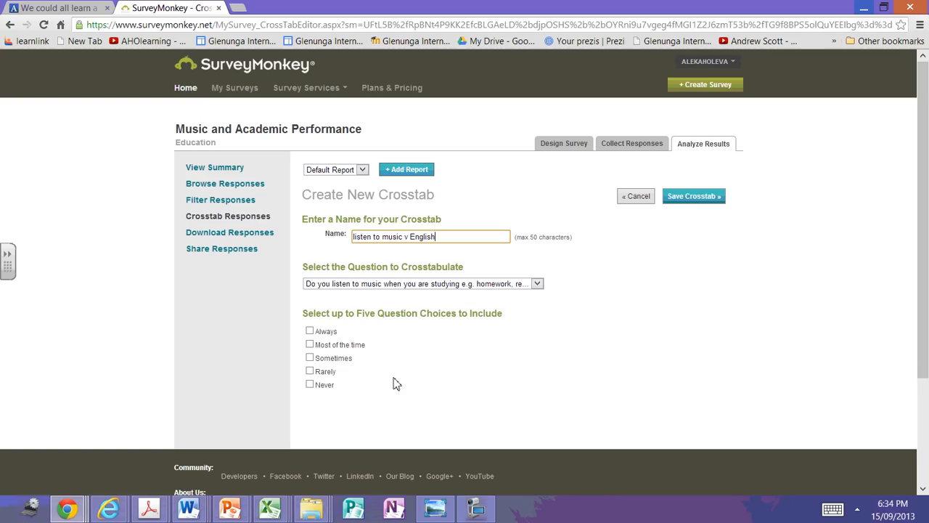
# Step: Include the Always and Most of the time choices in the crosstab, keeping the listening-to-music question selected
pyautogui.click(317, 337)
pyautogui.click(309, 331)
pyautogui.click(310, 344)
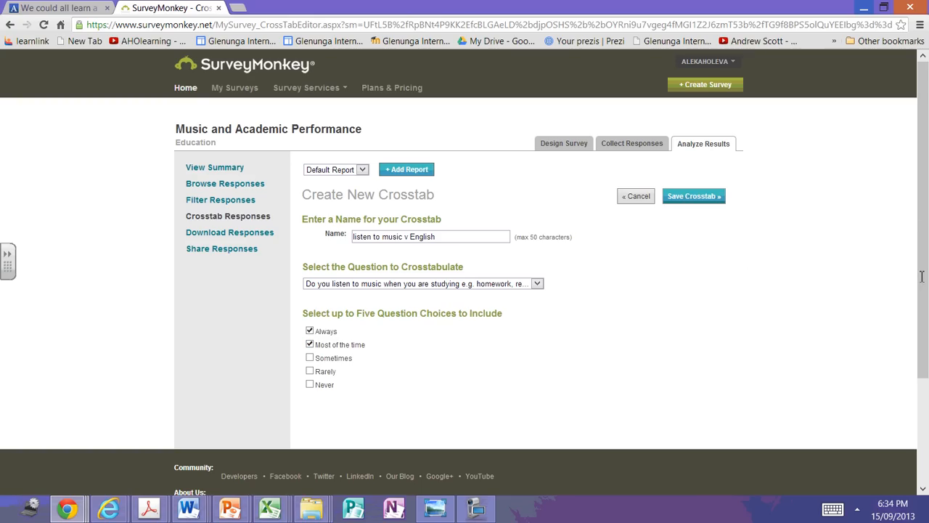
pyautogui.click(537, 285)
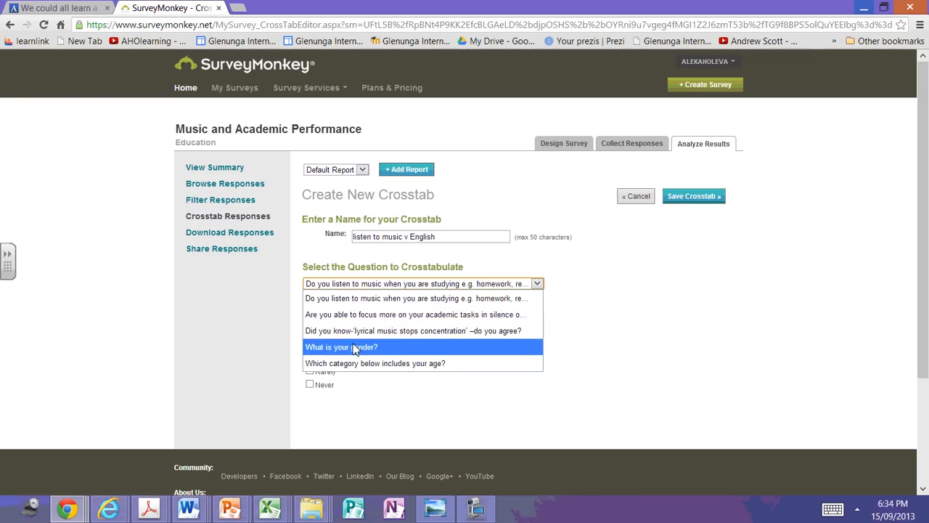
pyautogui.click(339, 303)
pyautogui.moveTo(916, 270)
pyautogui.mouseDown()
pyautogui.moveTo(926, 332)
pyautogui.moveTo(917, 278)
pyautogui.mouseUp()
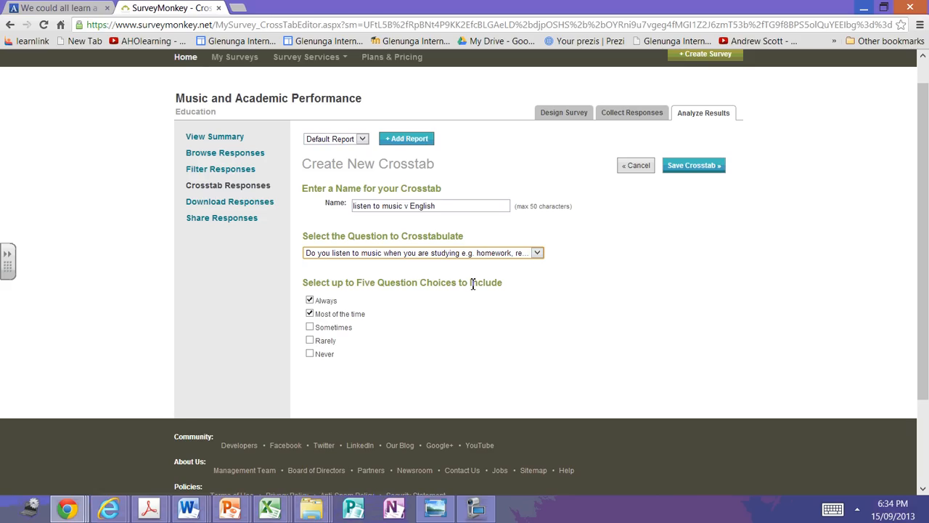
# Step: Choose "What is your gender?" as the question to crosstabulate
pyautogui.click(537, 254)
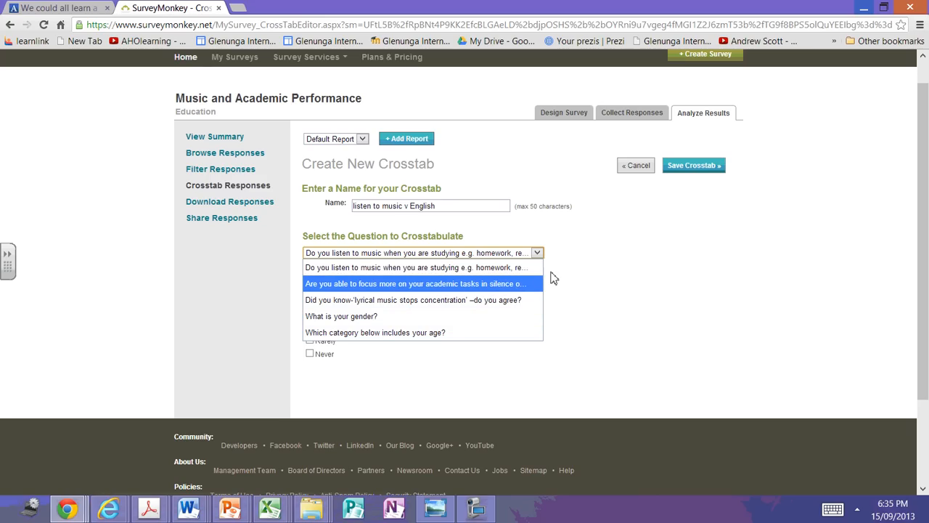
pyautogui.click(587, 302)
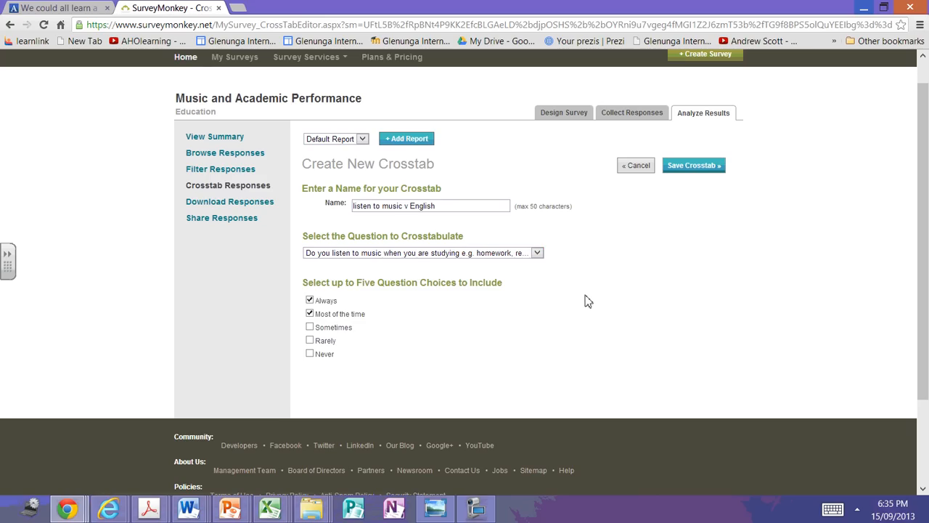
pyautogui.click(537, 253)
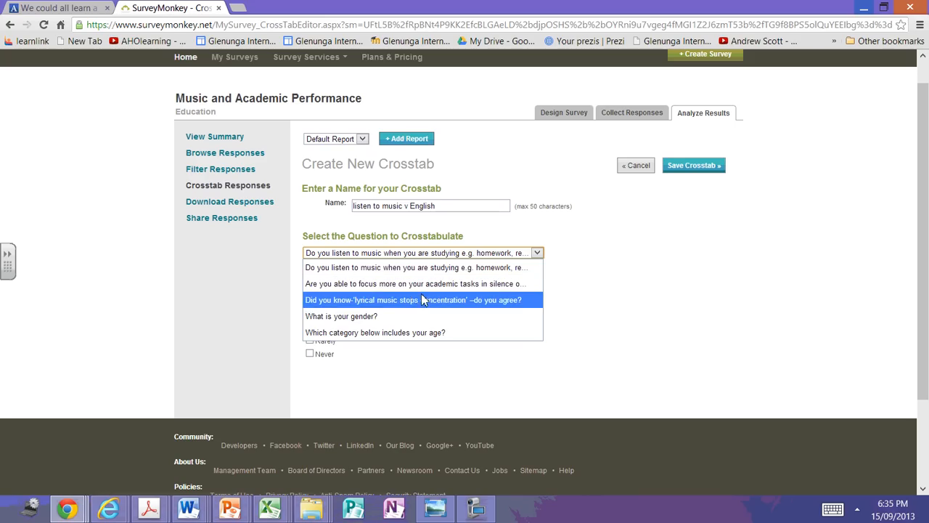
pyautogui.click(355, 323)
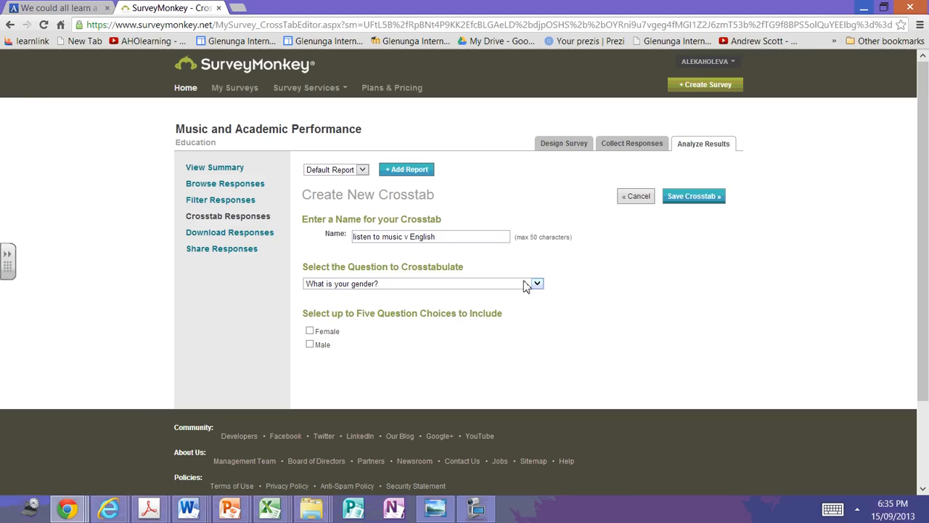
# Step: Rename the crosstab "listen to music v gender" and save it with the Female and Male choices included
pyautogui.moveTo(447, 241); pyautogui.dragTo(405, 234)
pyautogui.write('gender')
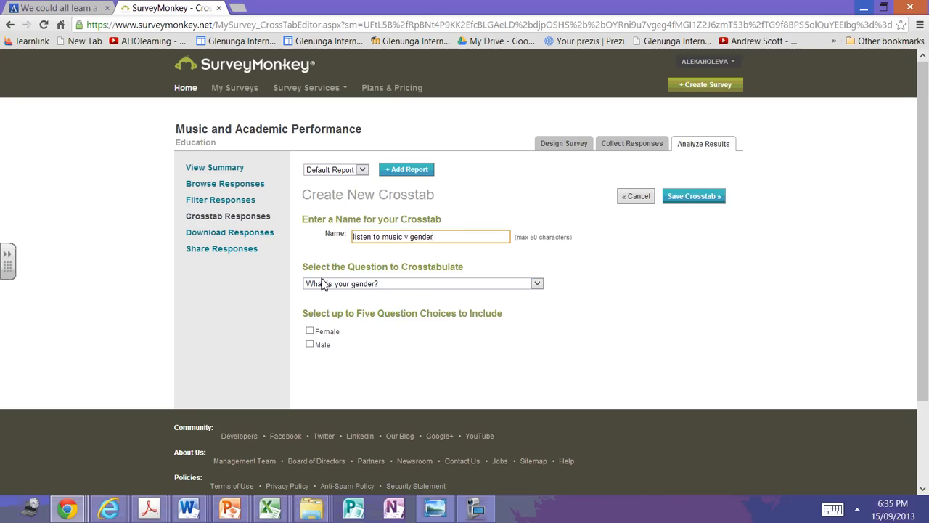
pyautogui.click(310, 331)
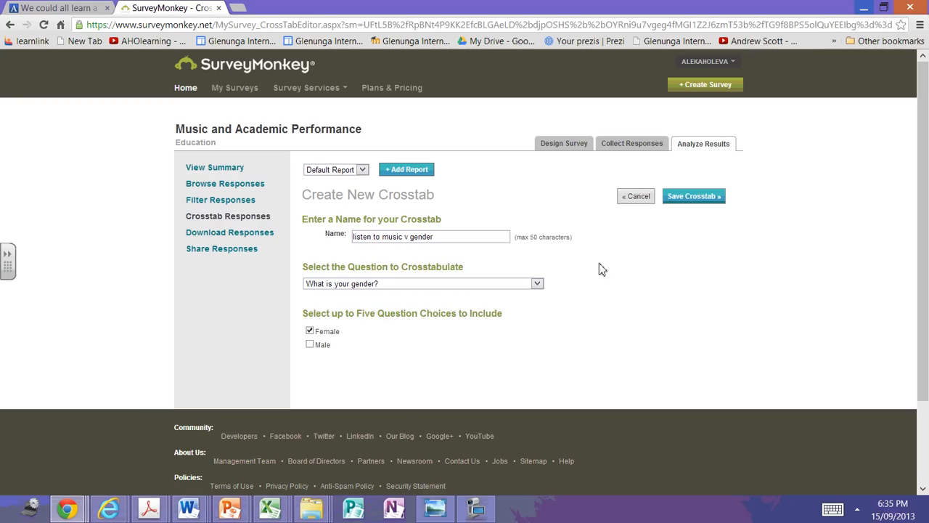
pyautogui.click(310, 344)
pyautogui.click(678, 201)
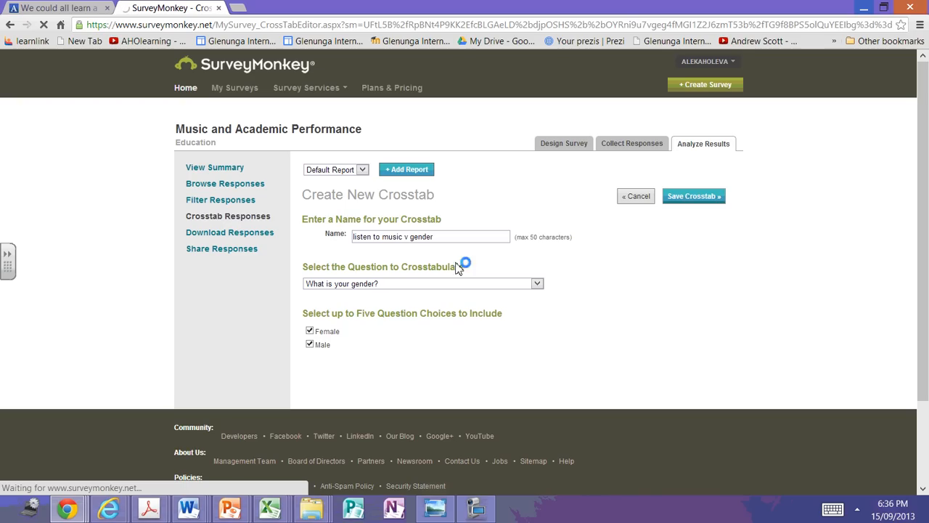
pyautogui.click(697, 198)
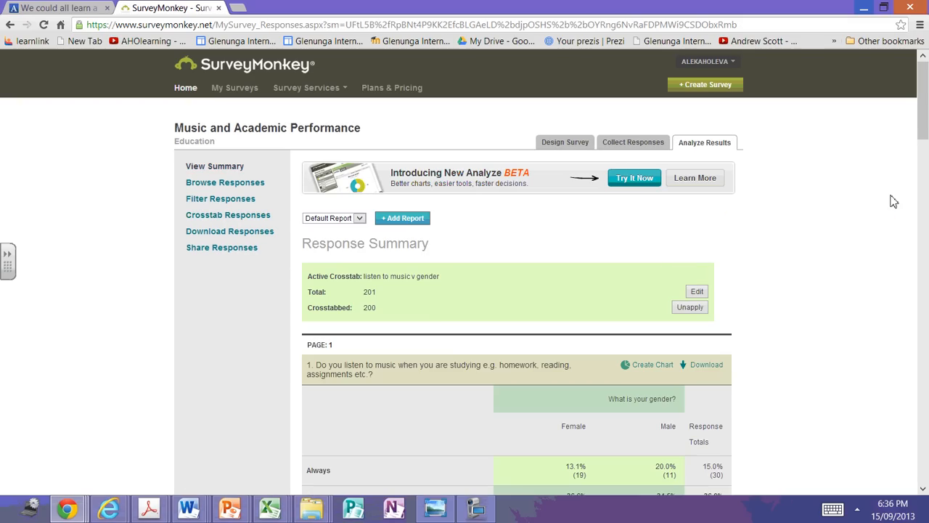
# Step: Examine the female and male breakdown of the answers to the listening-to-music and age questions
pyautogui.moveTo(923, 127); pyautogui.dragTo(926, 164)
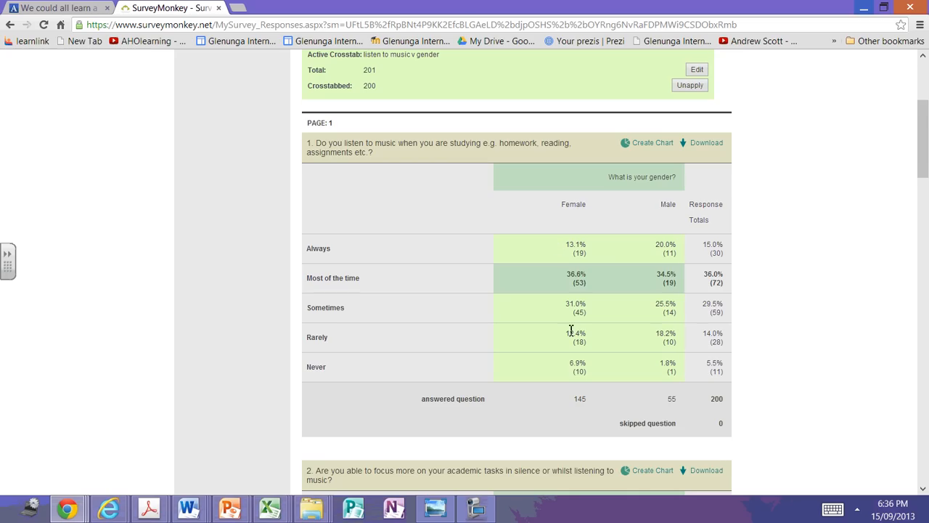
pyautogui.moveTo(925, 134); pyautogui.dragTo(915, 320)
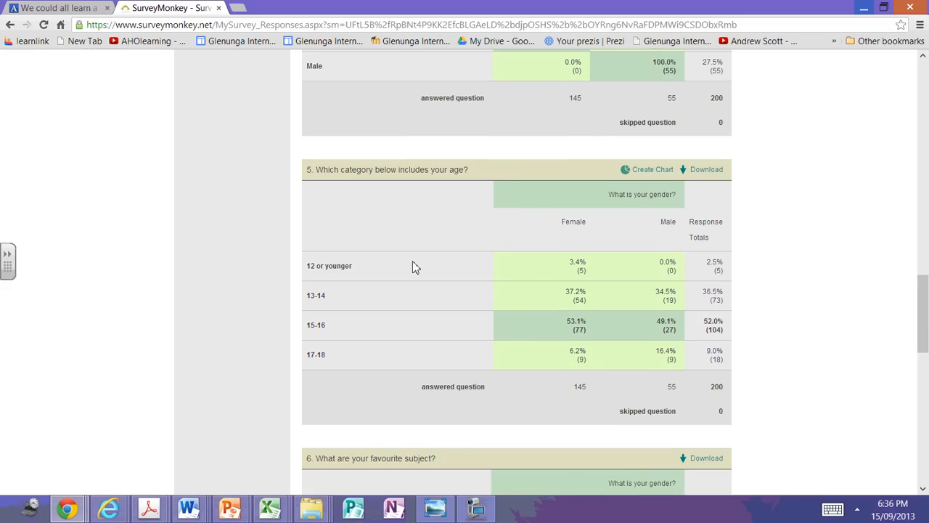
pyautogui.moveTo(926, 280); pyautogui.dragTo(926, 334)
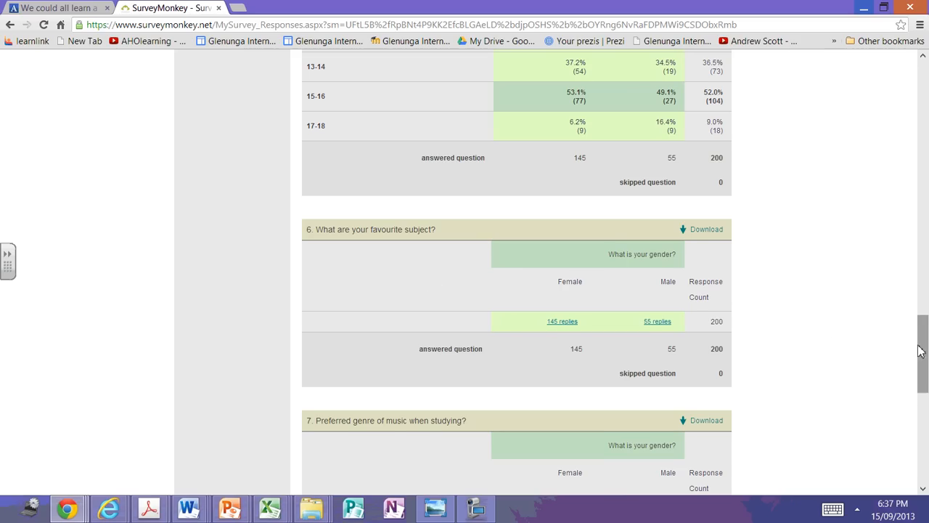
# Step: Show the text analysis of the female respondents' favourite-subject replies and check words such as Advanced and English in the cloud
pyautogui.scroll(-1, 924, 352)
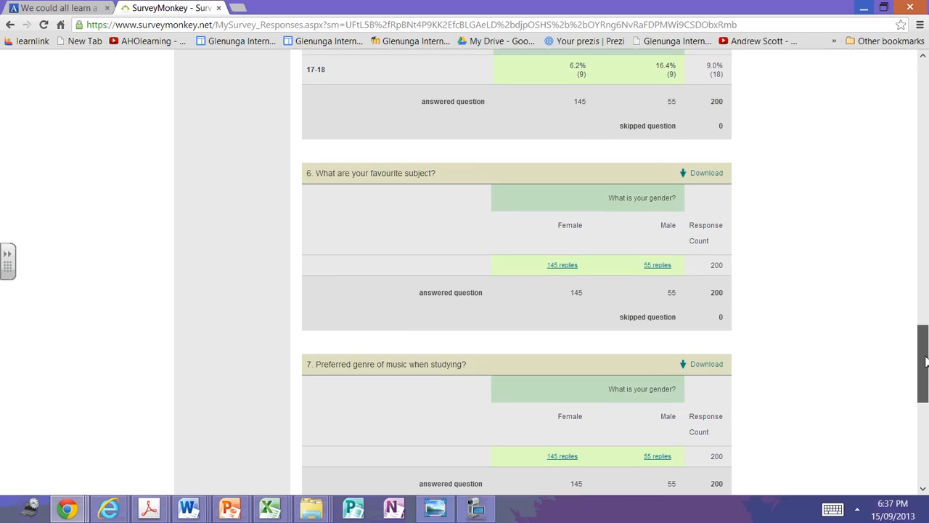
pyautogui.click(568, 269)
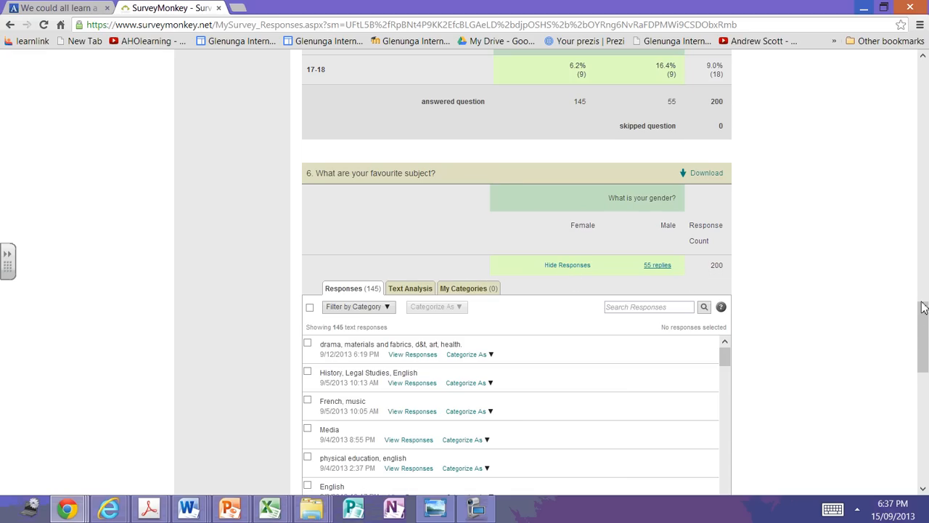
pyautogui.click(435, 292)
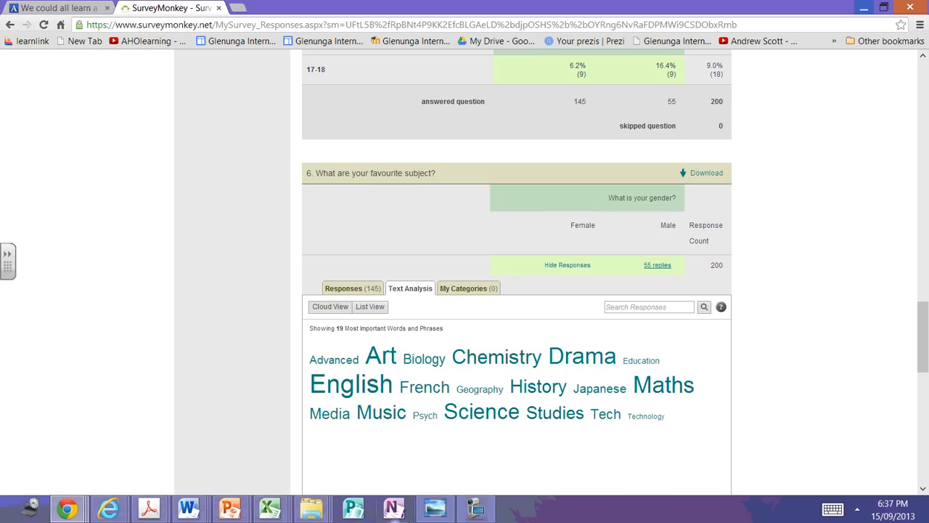
pyautogui.click(338, 365)
pyautogui.click(346, 394)
pyautogui.moveTo(669, 396)
# Step: Browse the individual survey responses with the gender crosstab applied
pyautogui.moveTo(925, 324); pyautogui.dragTo(924, 71)
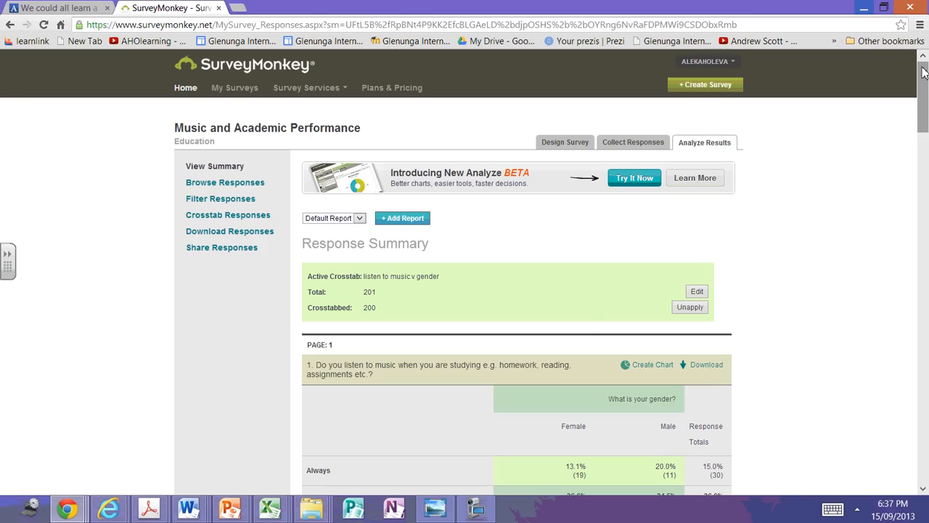
pyautogui.moveTo(924, 107)
pyautogui.mouseDown()
pyautogui.moveTo(924, 158)
pyautogui.moveTo(920, 92)
pyautogui.mouseUp()
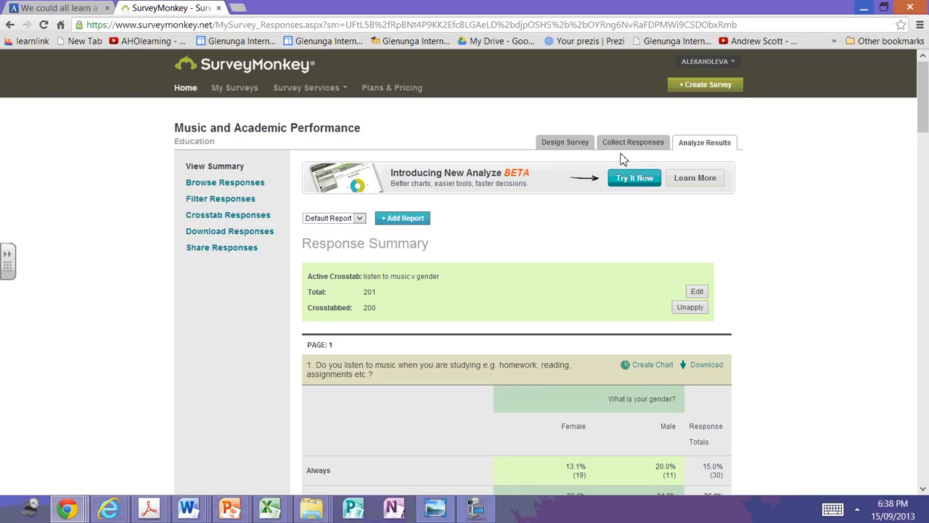
pyautogui.click(242, 186)
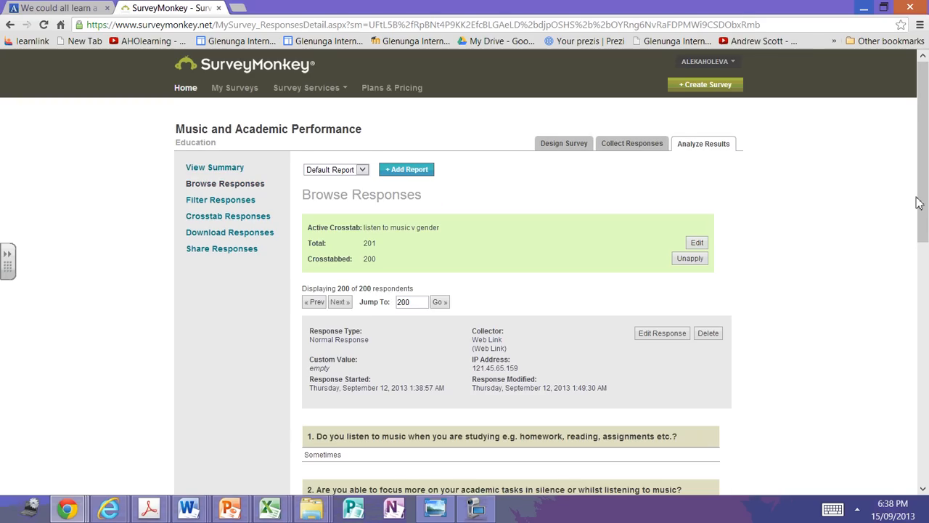
pyautogui.moveTo(919, 203)
pyautogui.mouseDown()
pyautogui.moveTo(927, 252)
pyautogui.moveTo(922, 186)
pyautogui.mouseUp()
# Step: Start another new crosstab, try the question on focusing in silence or with music, and settle on "What is your gender?"
pyautogui.click(197, 219)
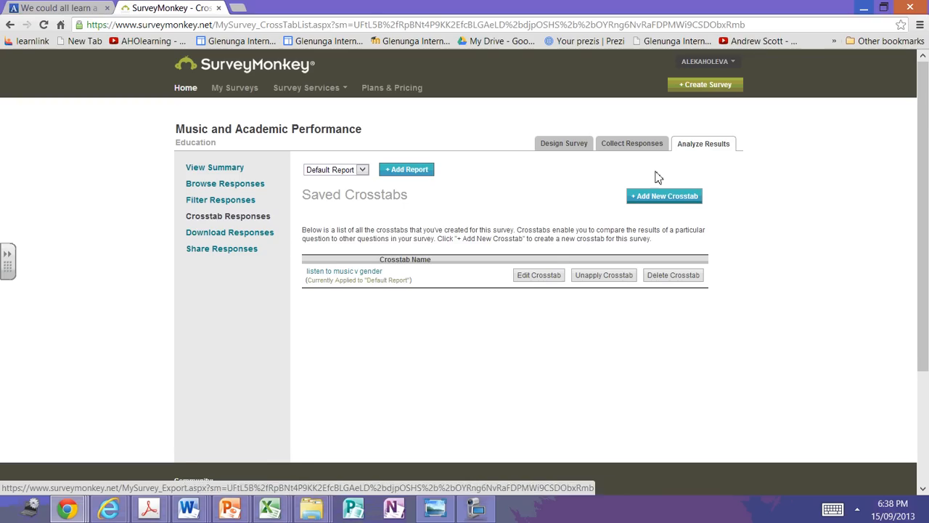
pyautogui.click(663, 206)
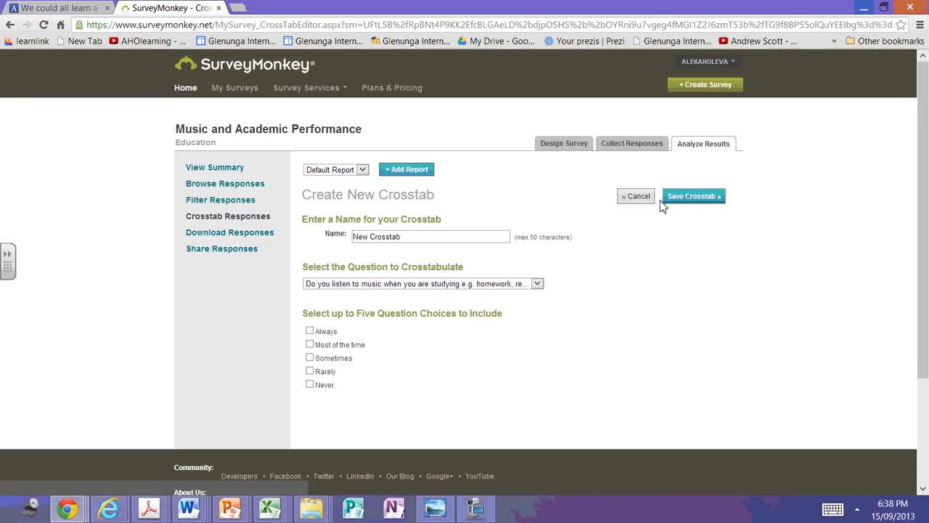
pyautogui.click(538, 285)
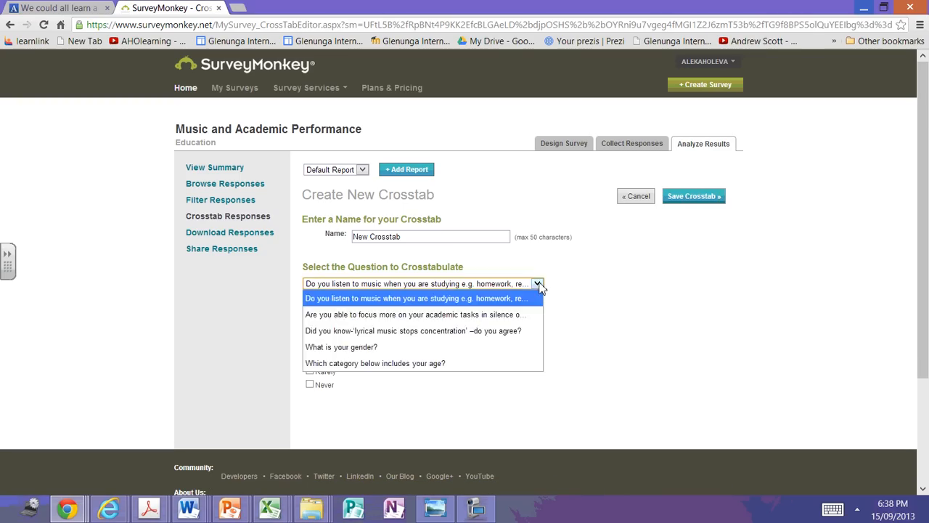
pyautogui.click(375, 316)
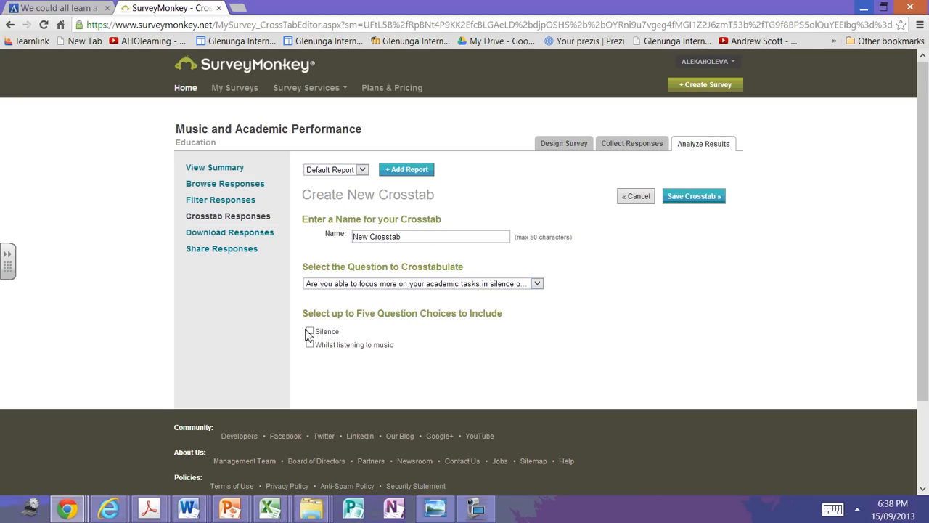
pyautogui.click(538, 285)
pyautogui.click(539, 287)
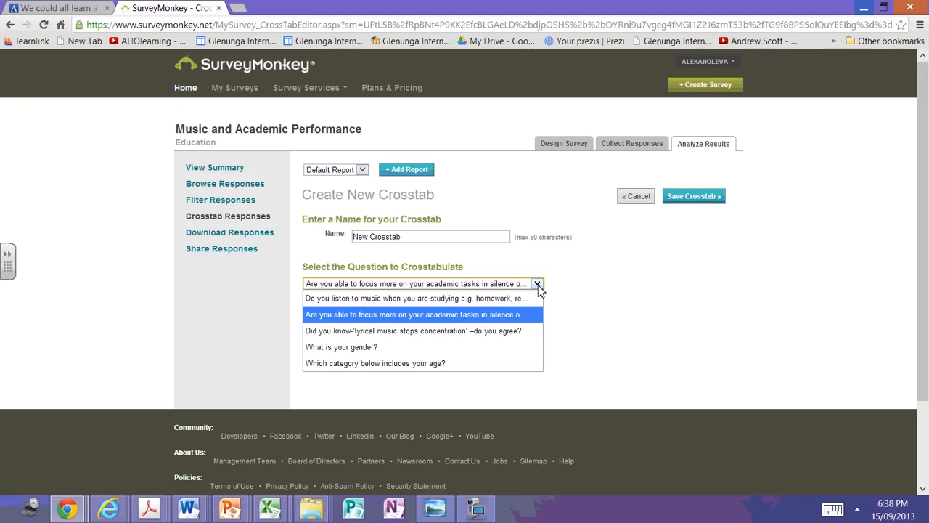
pyautogui.click(327, 349)
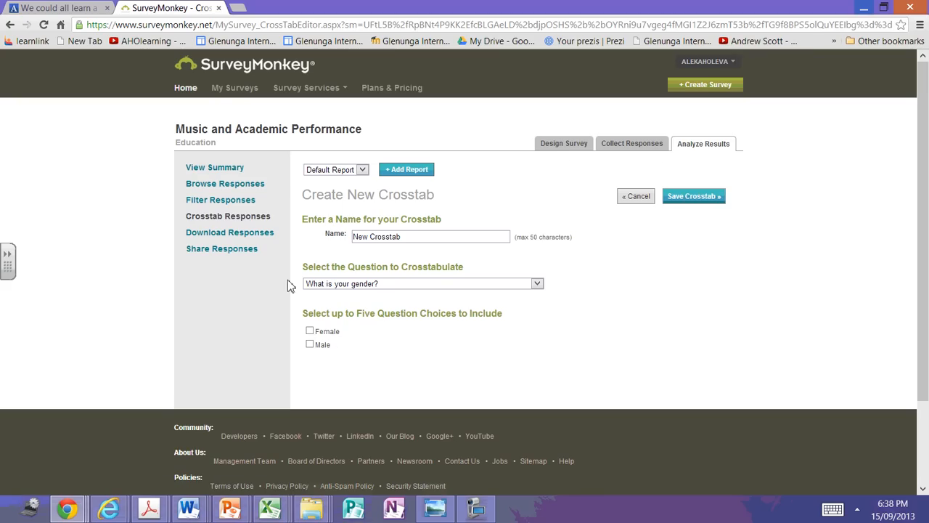
pyautogui.click(485, 514)
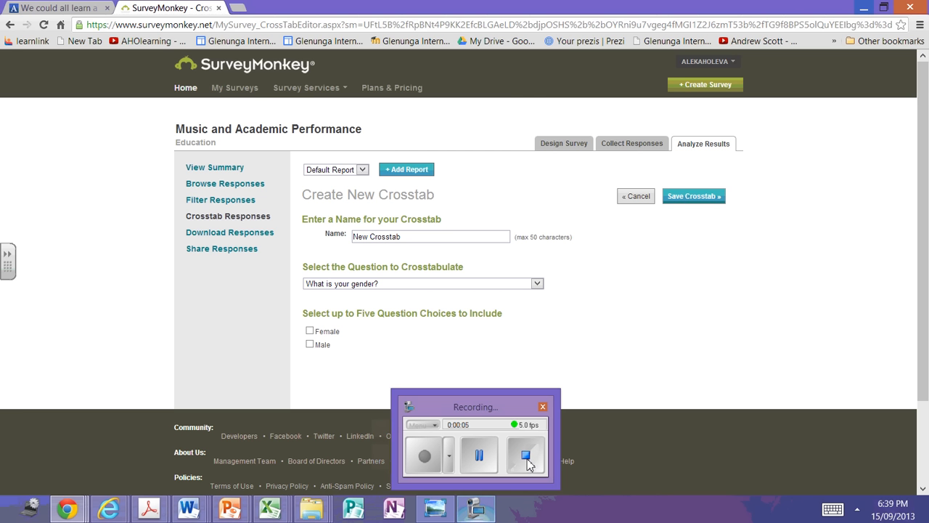
pyautogui.click(527, 460)
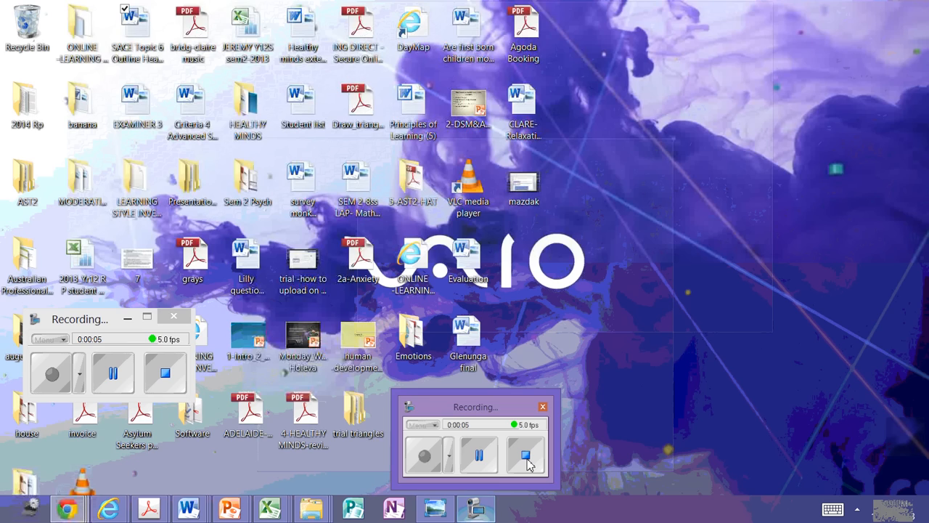